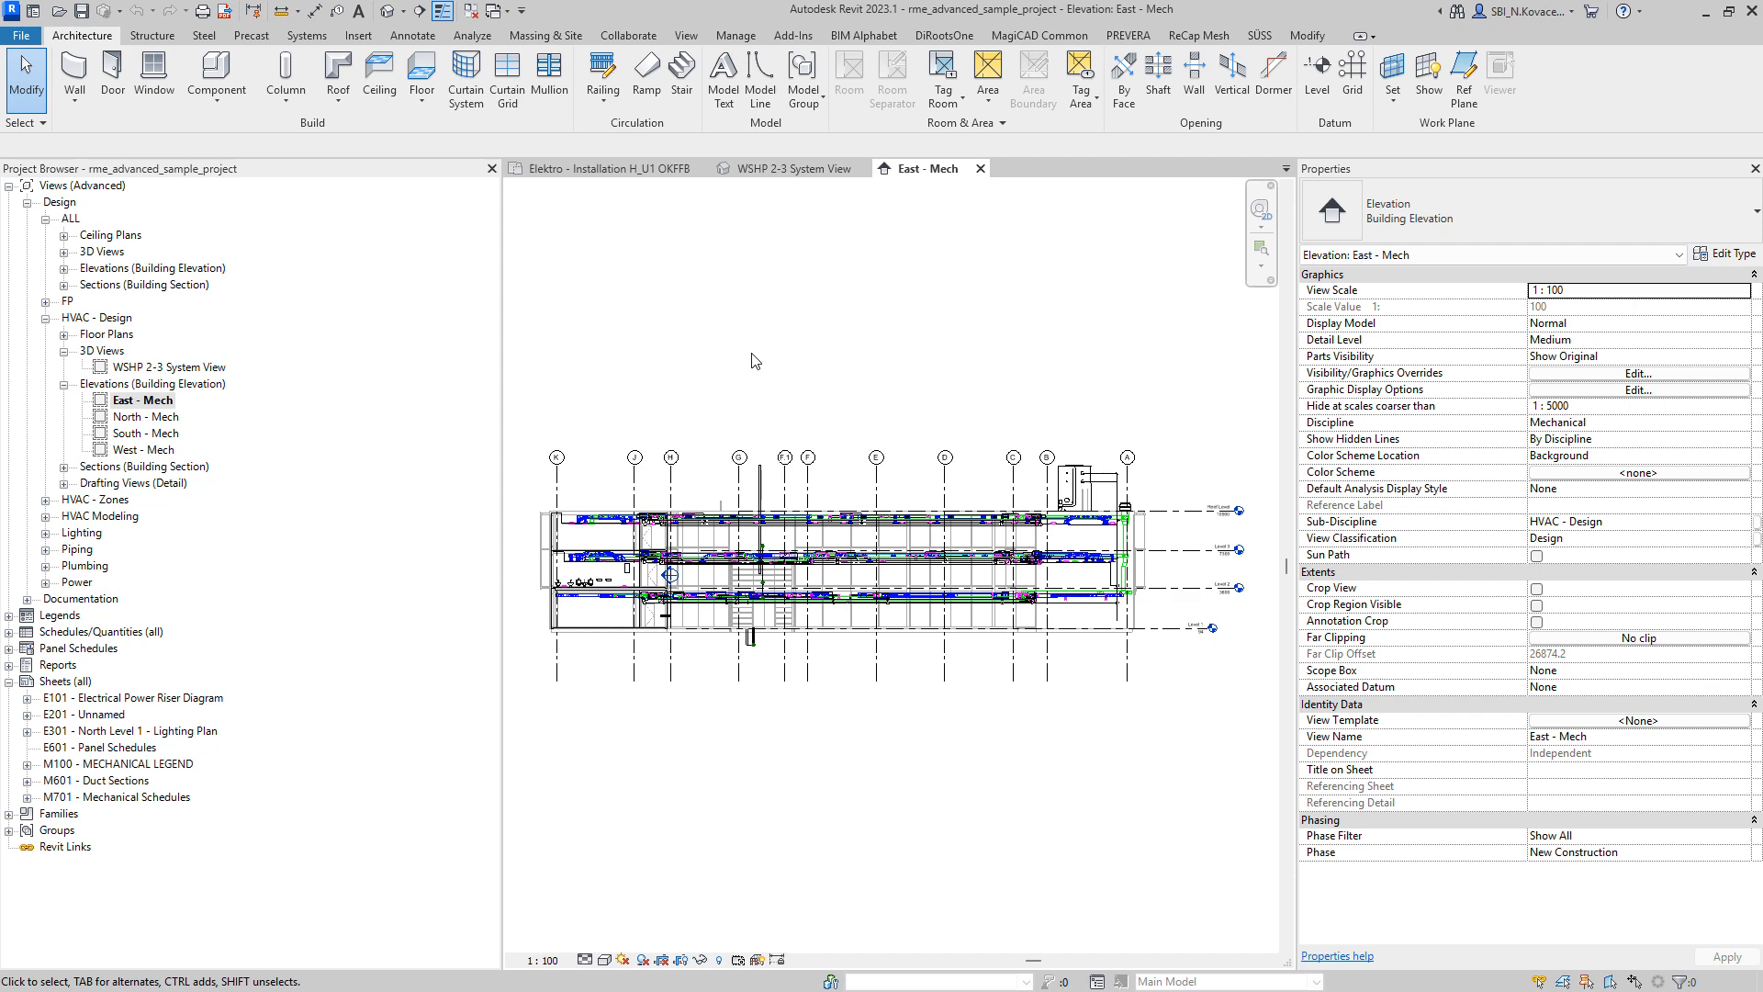
Step: Check the categories available for a new schedule in the project, and cancel without creating one
click(9, 632)
right_click(107, 633)
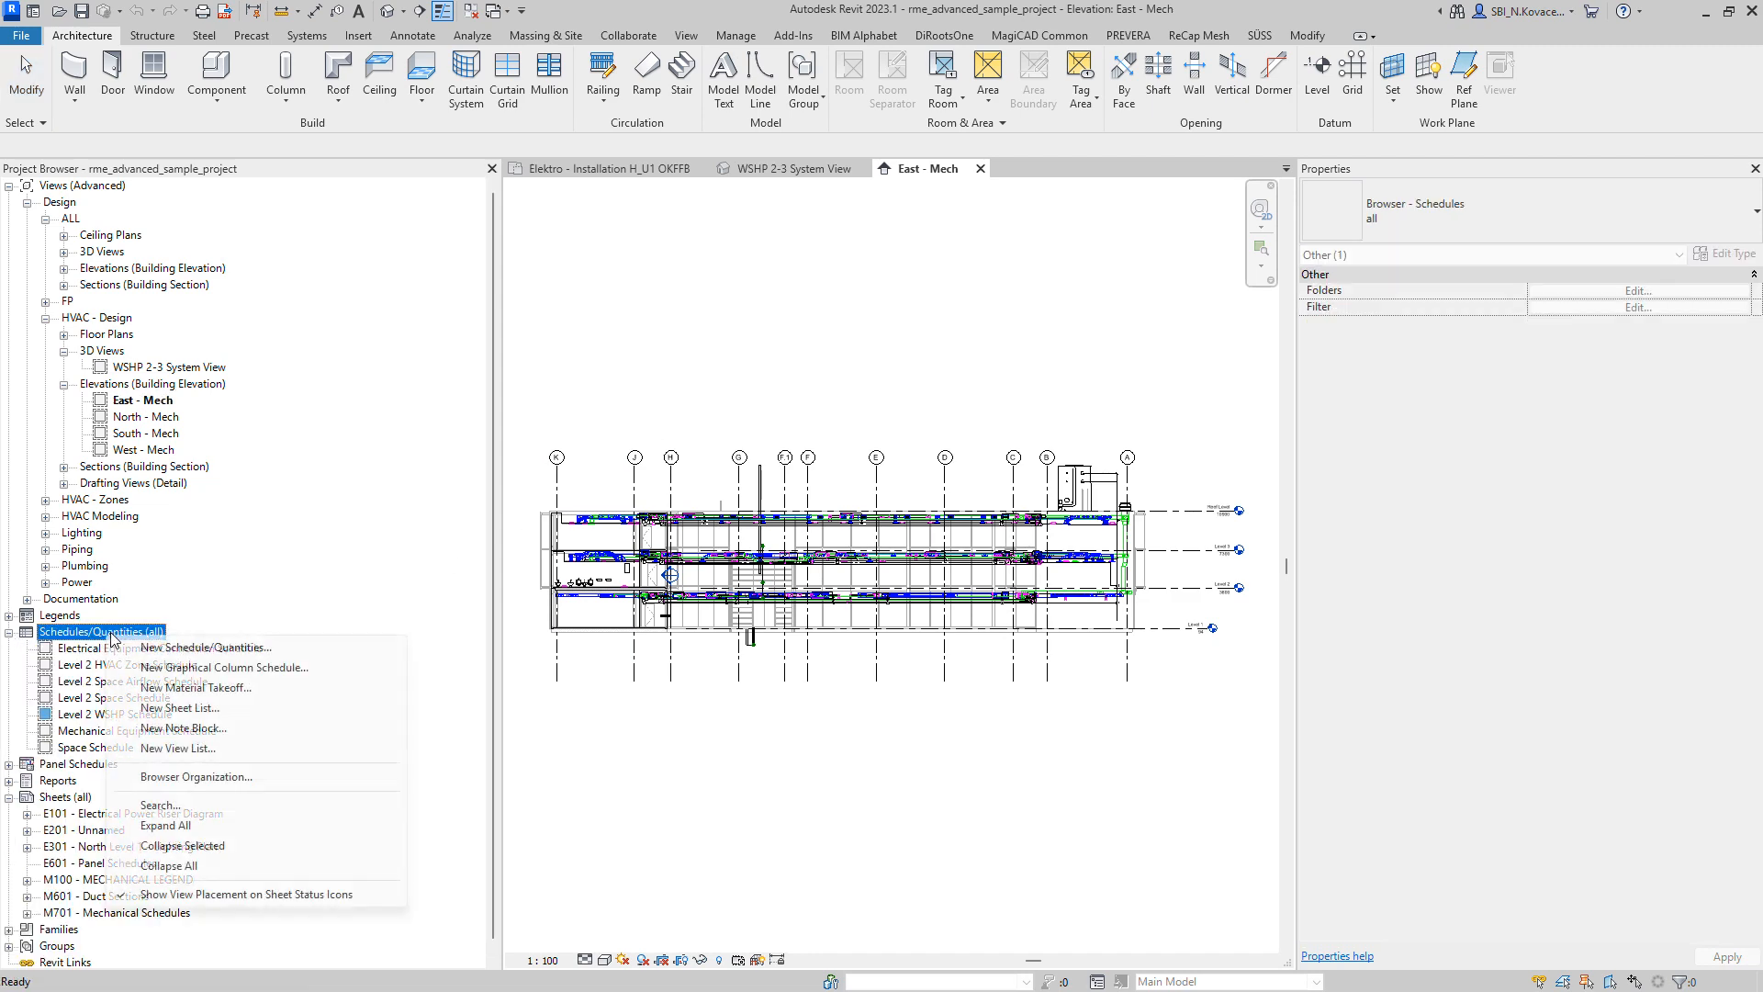
click(138, 646)
scroll(925, 468, down, 12)
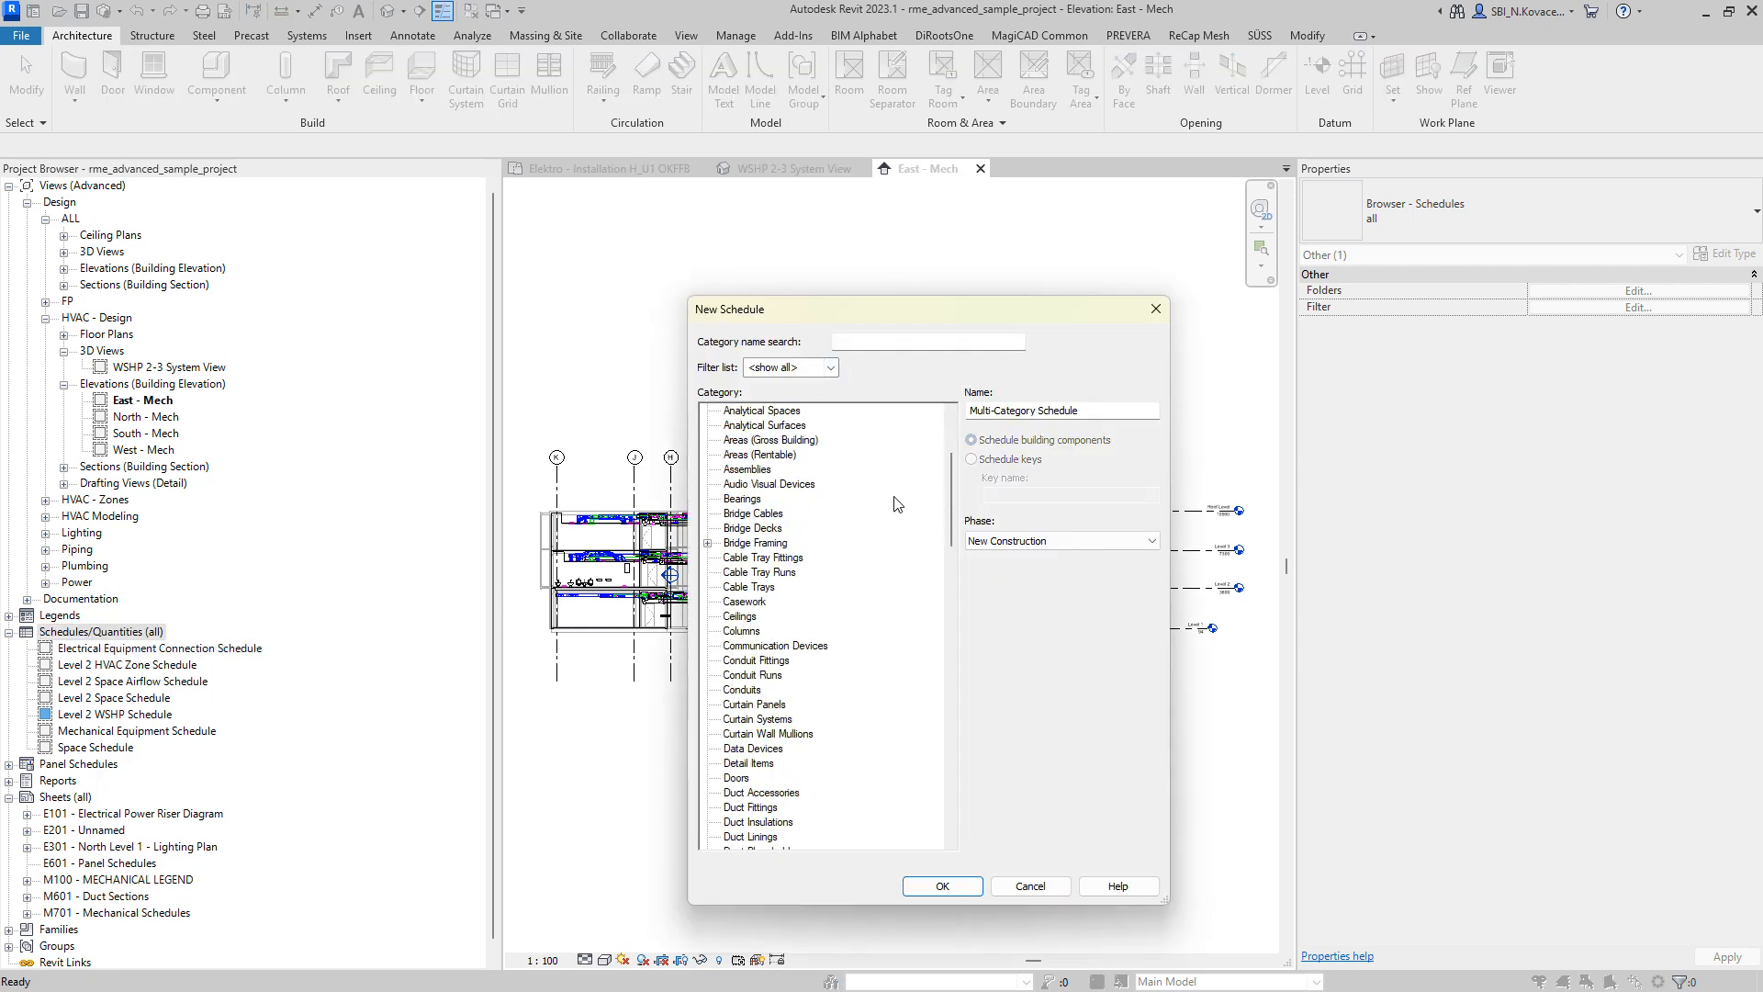
scroll(889, 484, down, 10)
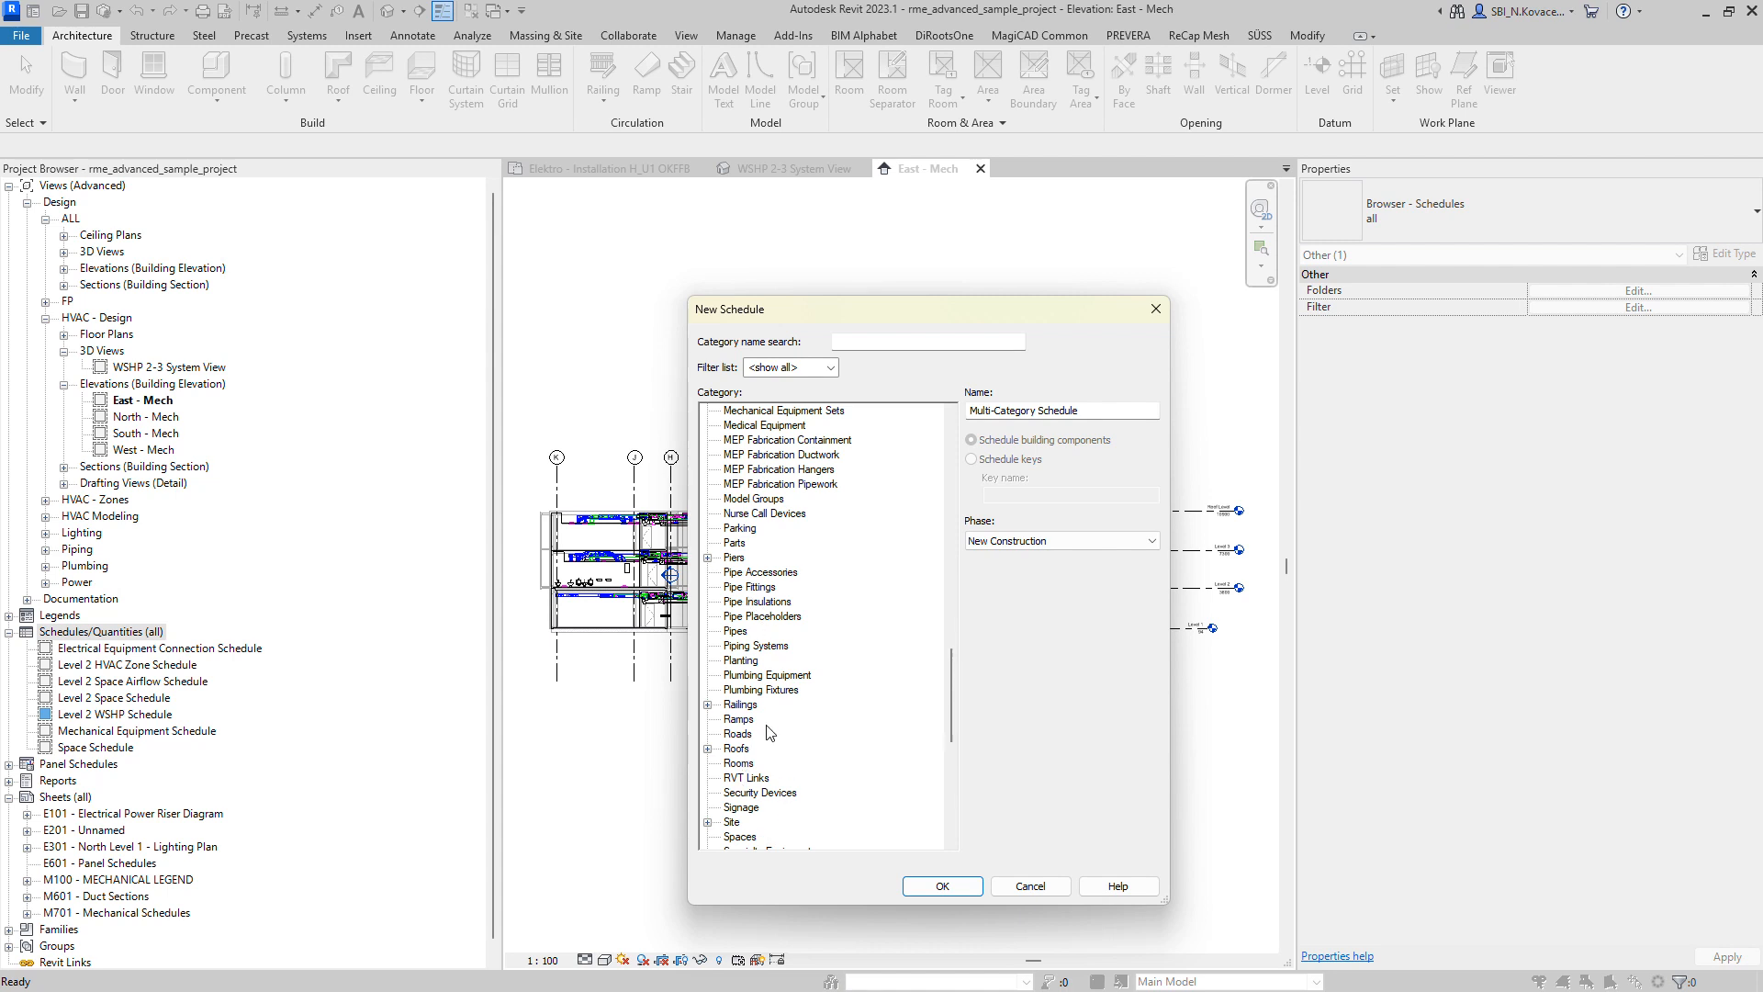
click(1030, 886)
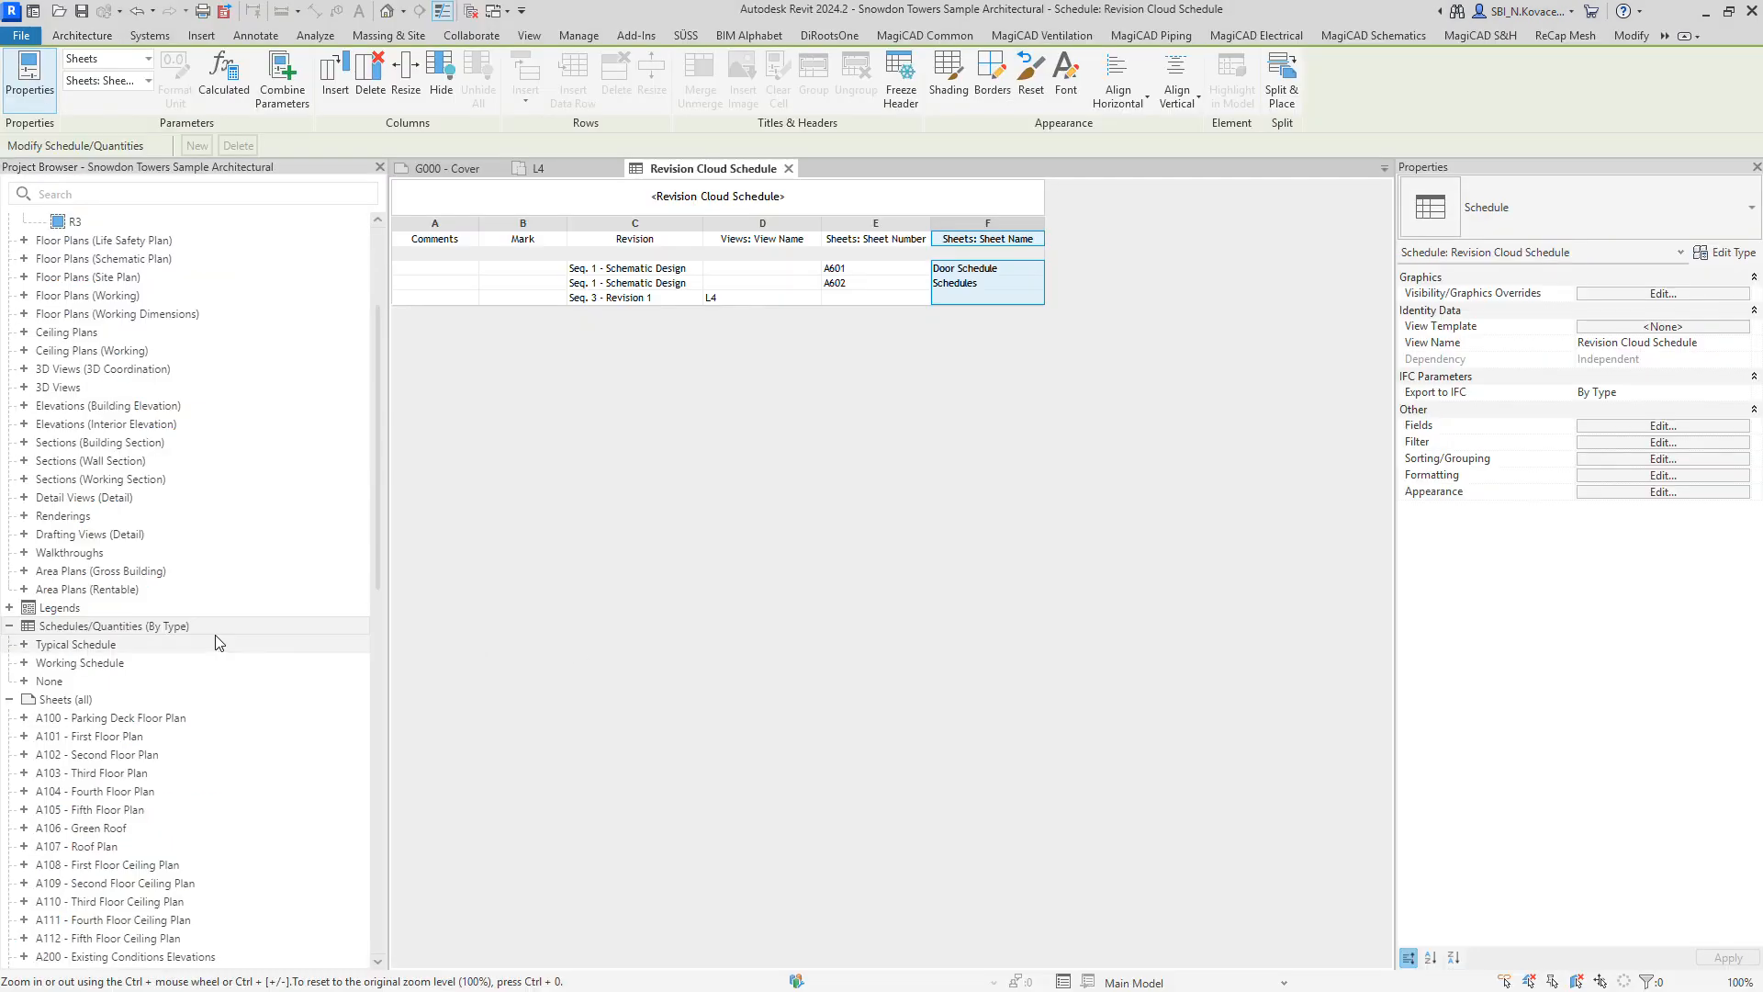
Step: Start a new schedule for the Revision Clouds category in the Snowdon Towers Sample Architectural project
right_click(223, 631)
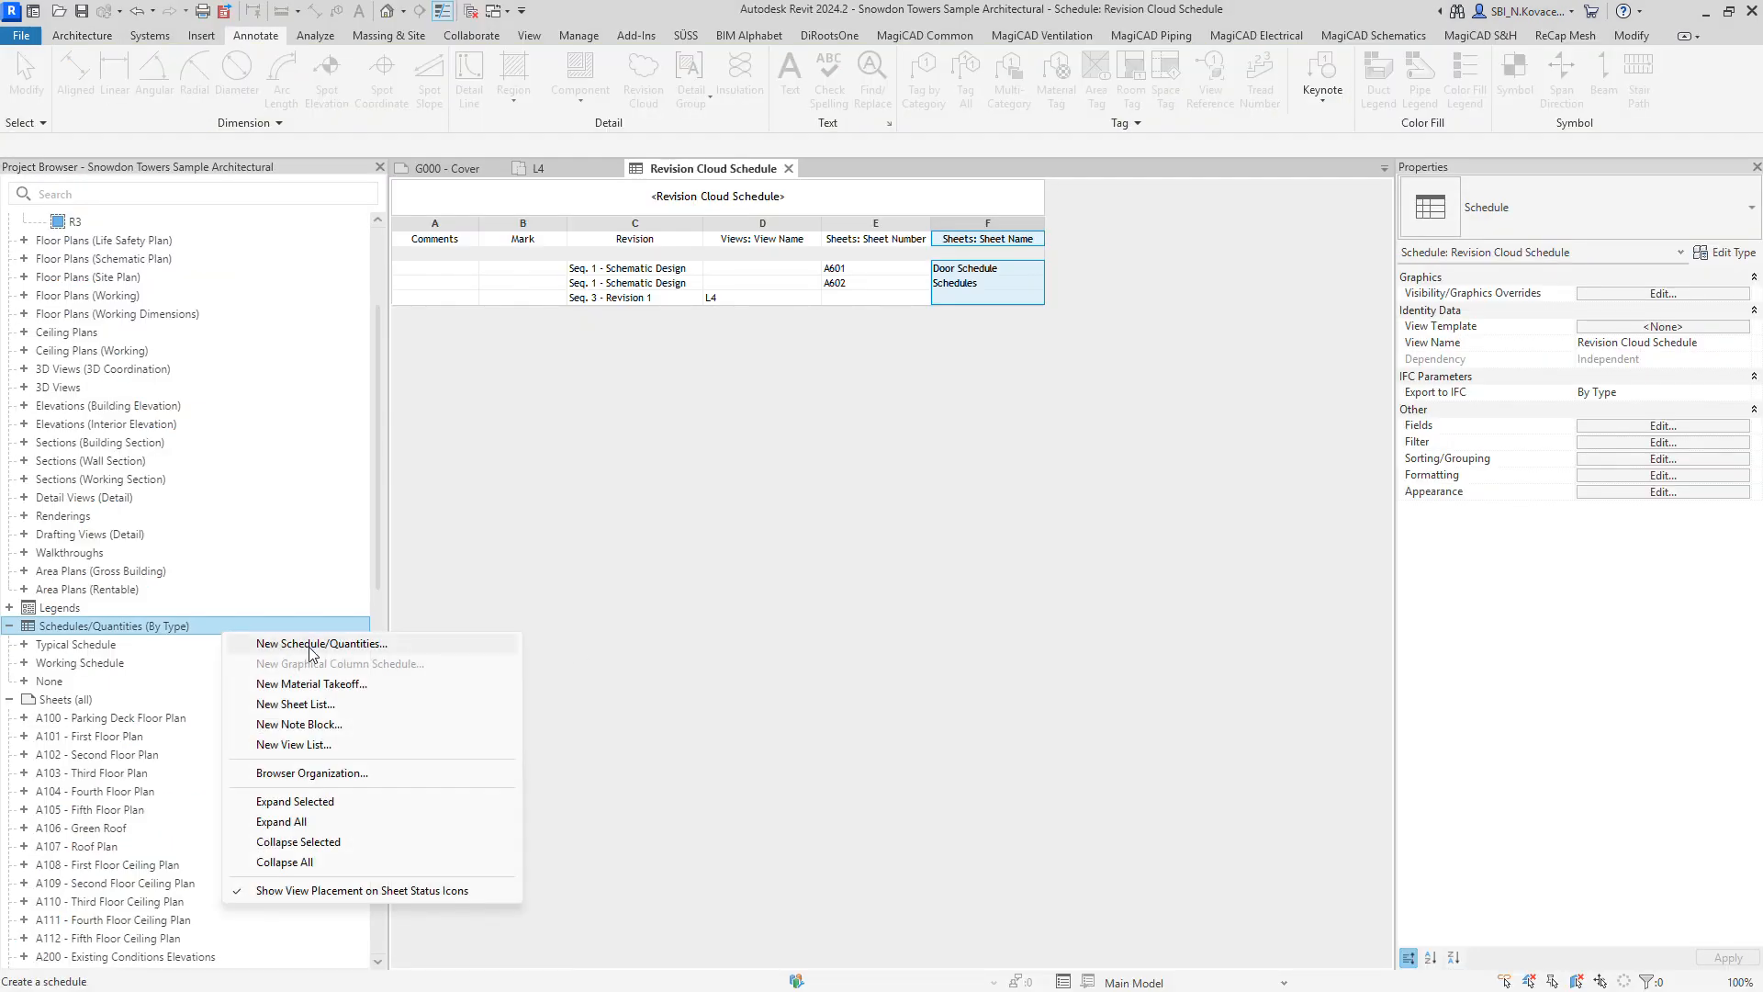
click(284, 638)
drag(1294, 450, 782, 200)
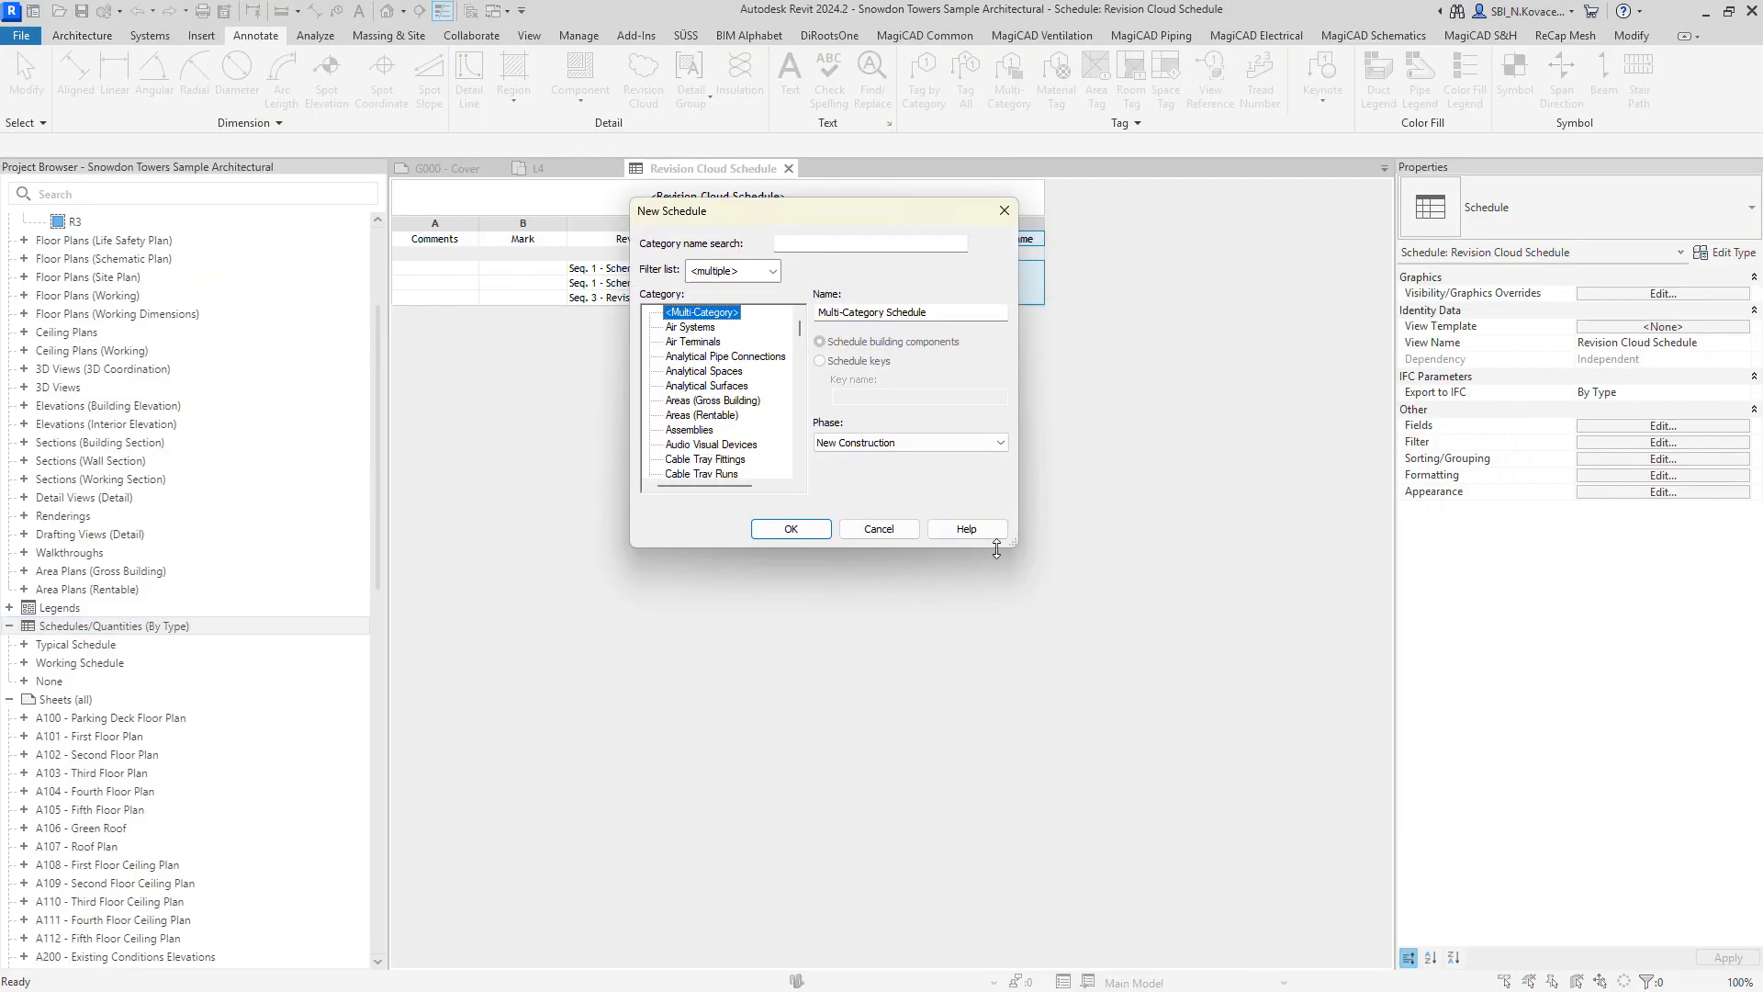
drag(1014, 547, 1341, 845)
drag(1121, 398, 1080, 679)
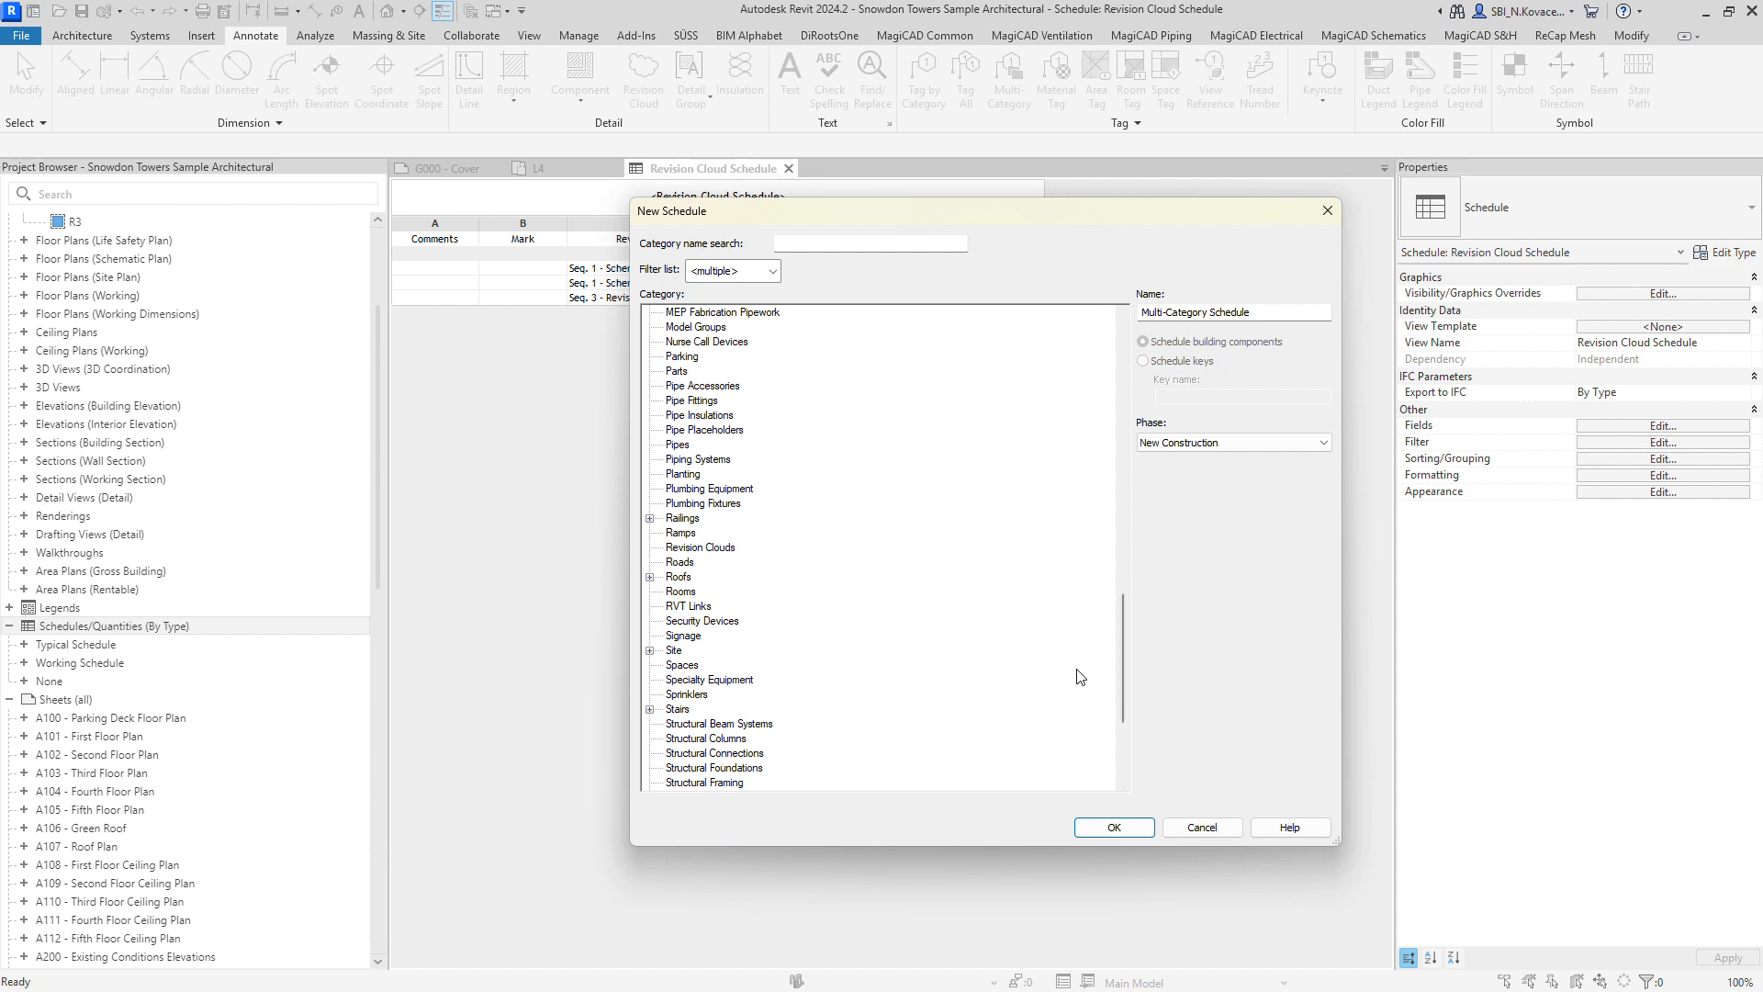
click(730, 549)
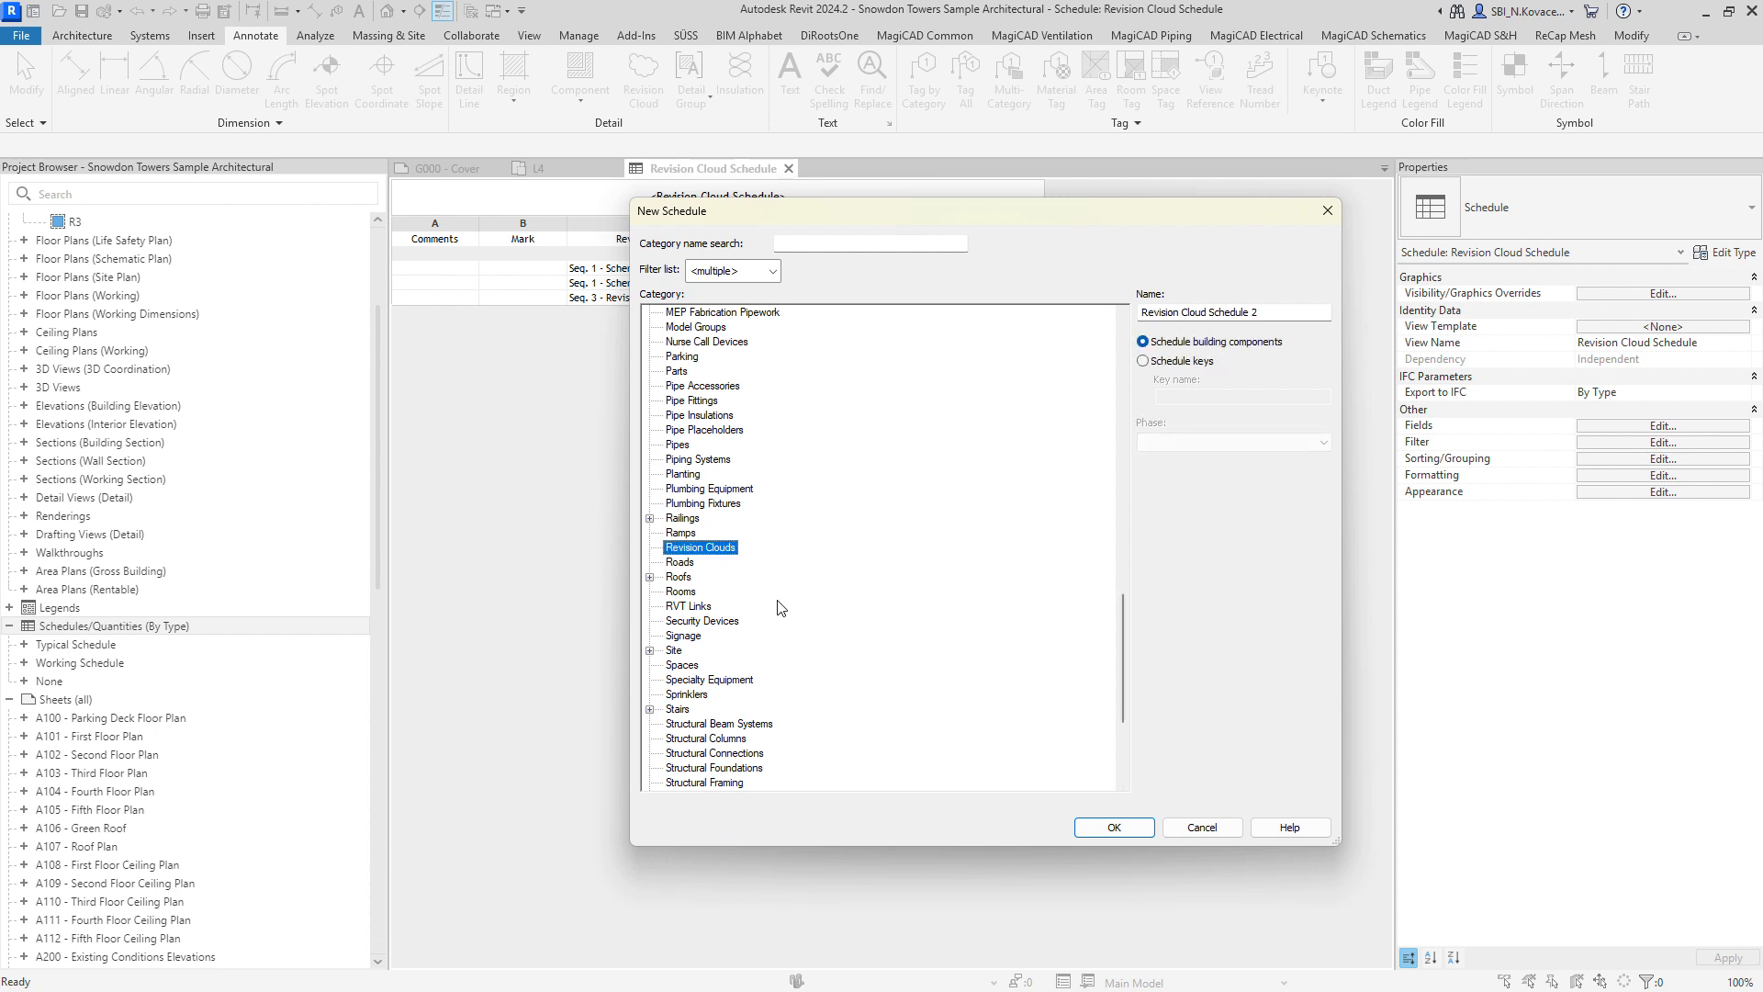
click(1117, 830)
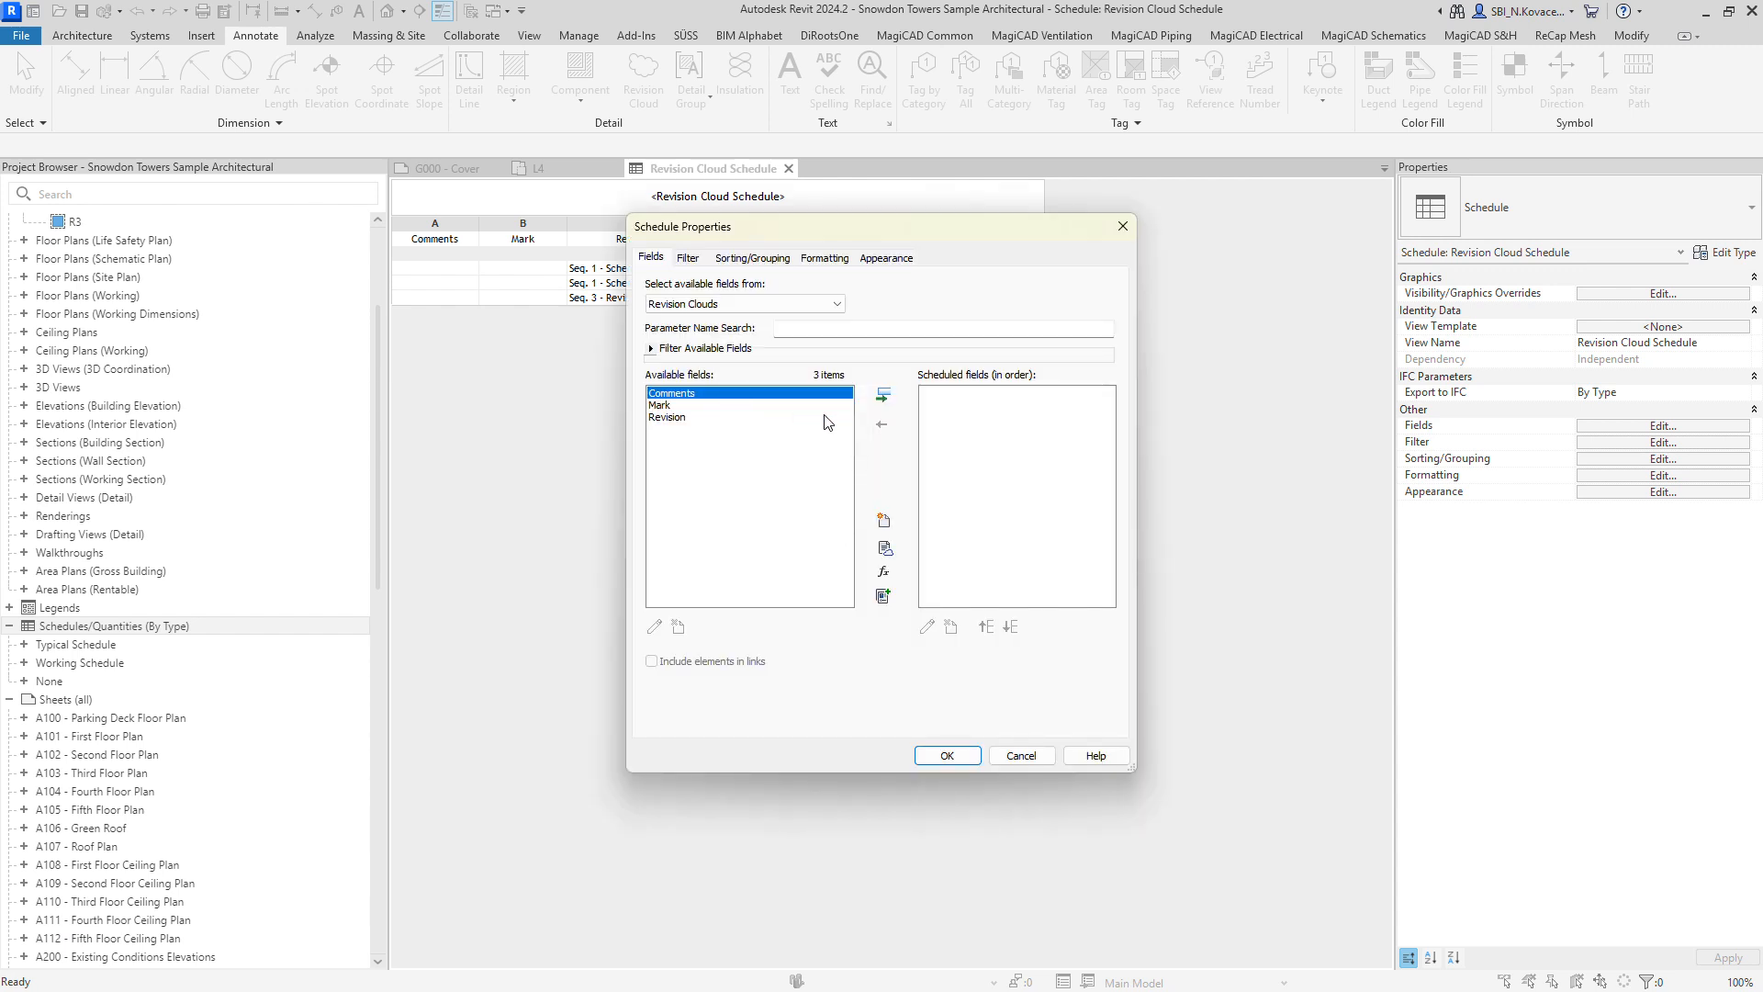
Step: Add the Comments, Mark and Revision fields to the schedule, plus View Name from the Views category
click(881, 396)
click(882, 397)
click(881, 397)
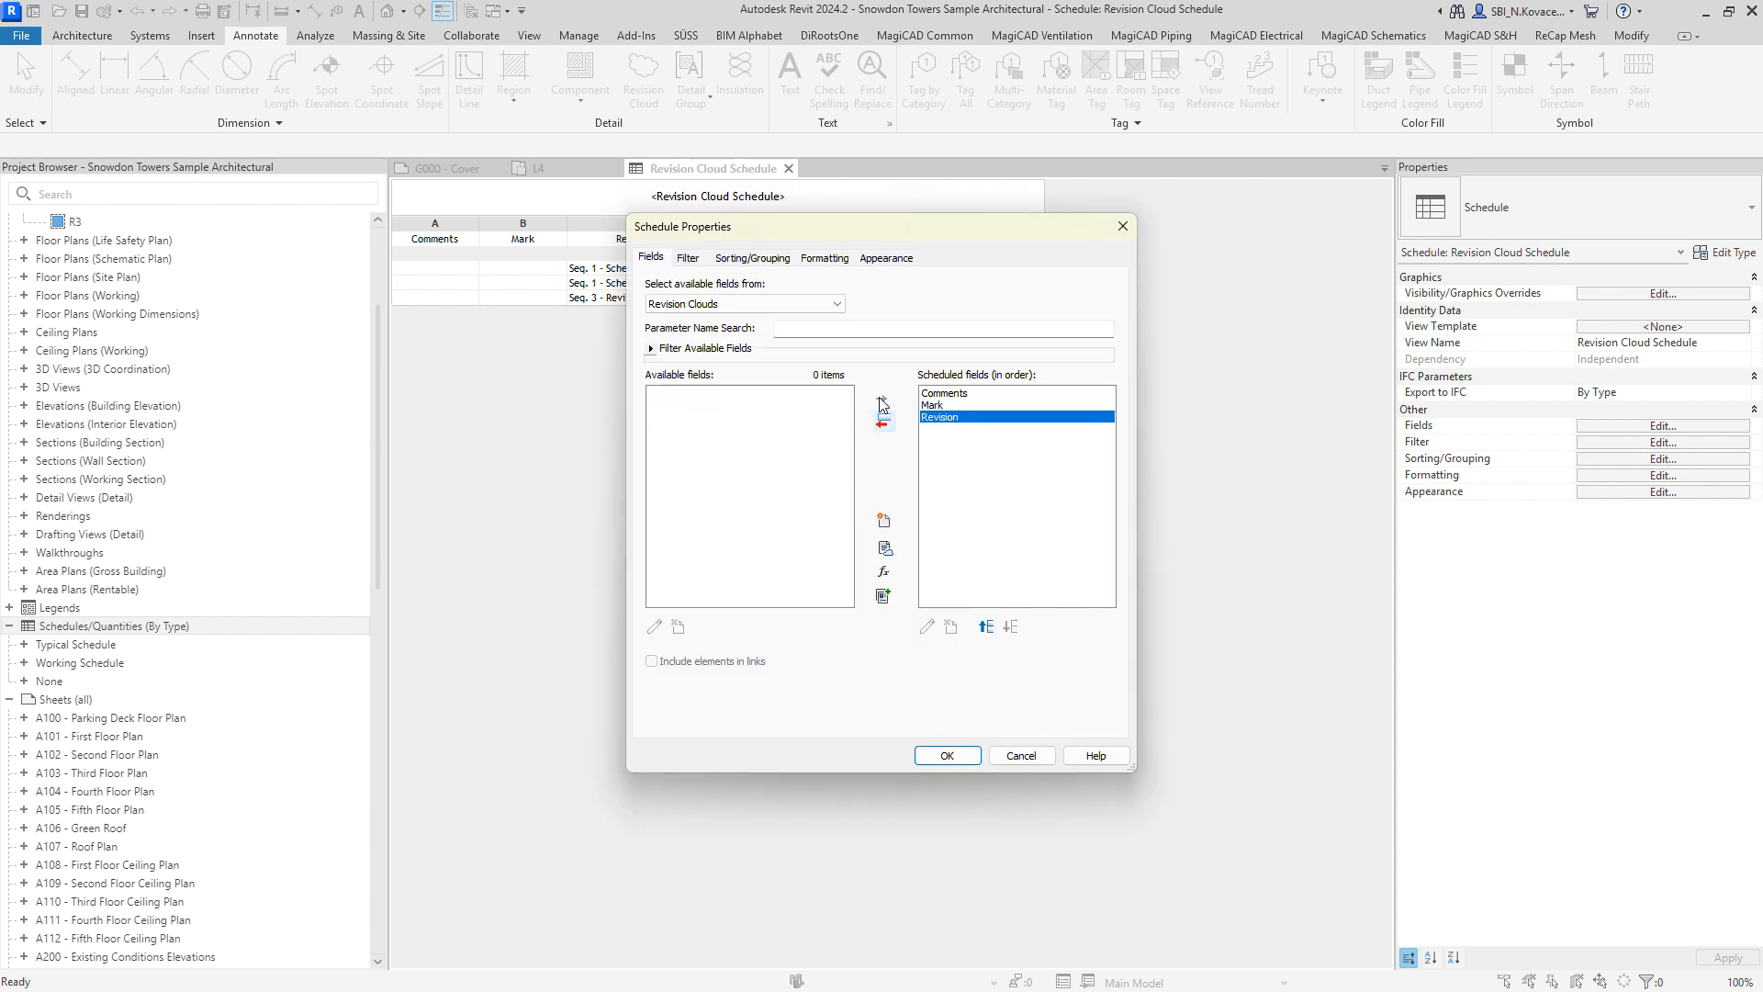
click(761, 304)
click(725, 345)
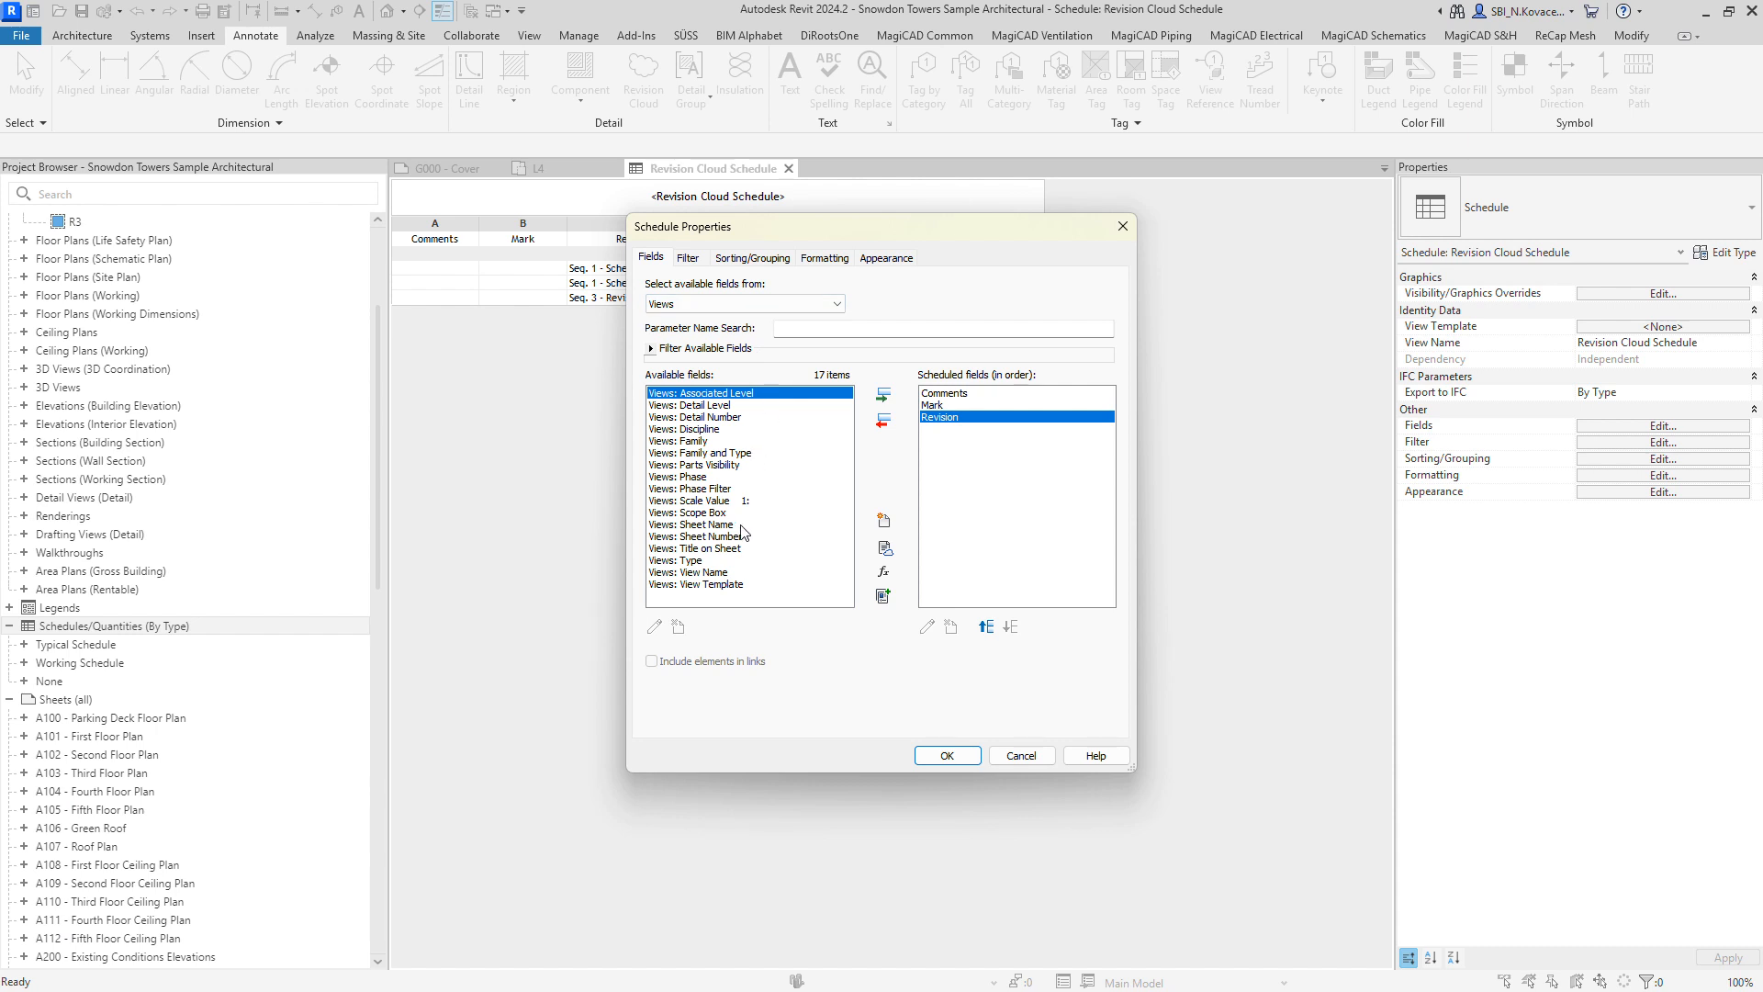
click(703, 572)
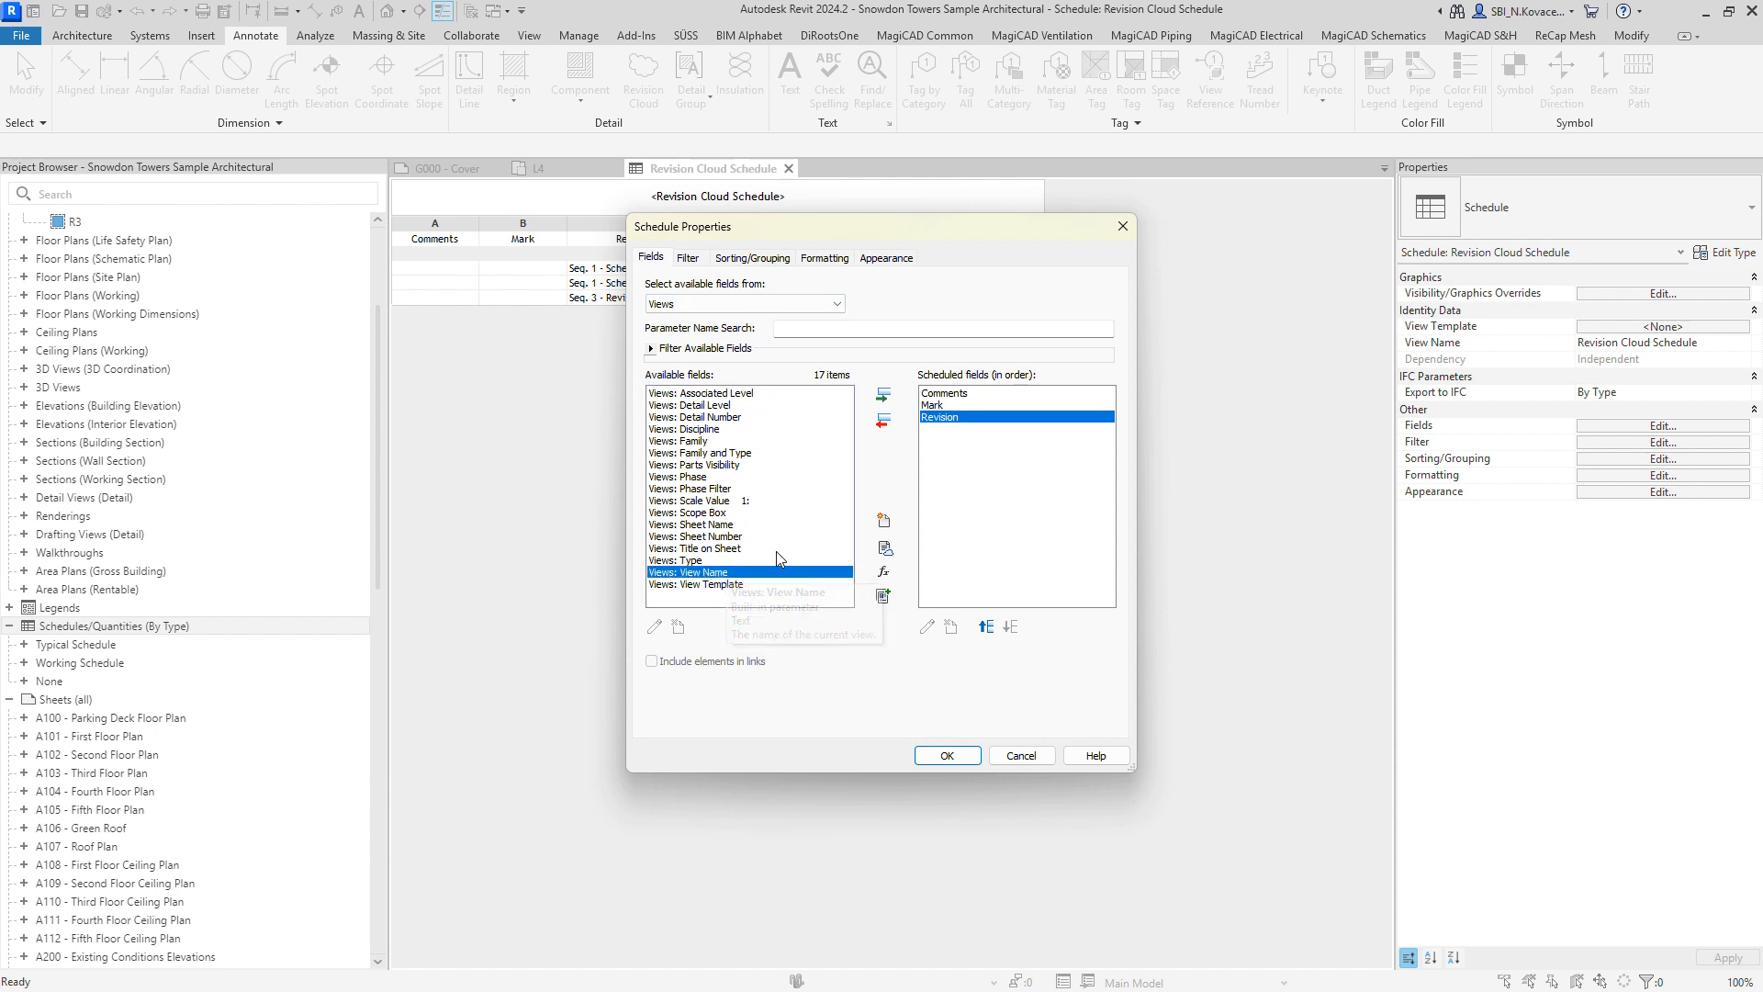
click(882, 394)
Step: Add the Sheet Name field from the Sheets category, compare with the existing Revision Cloud Schedule, and discard the new schedule
click(719, 306)
click(694, 360)
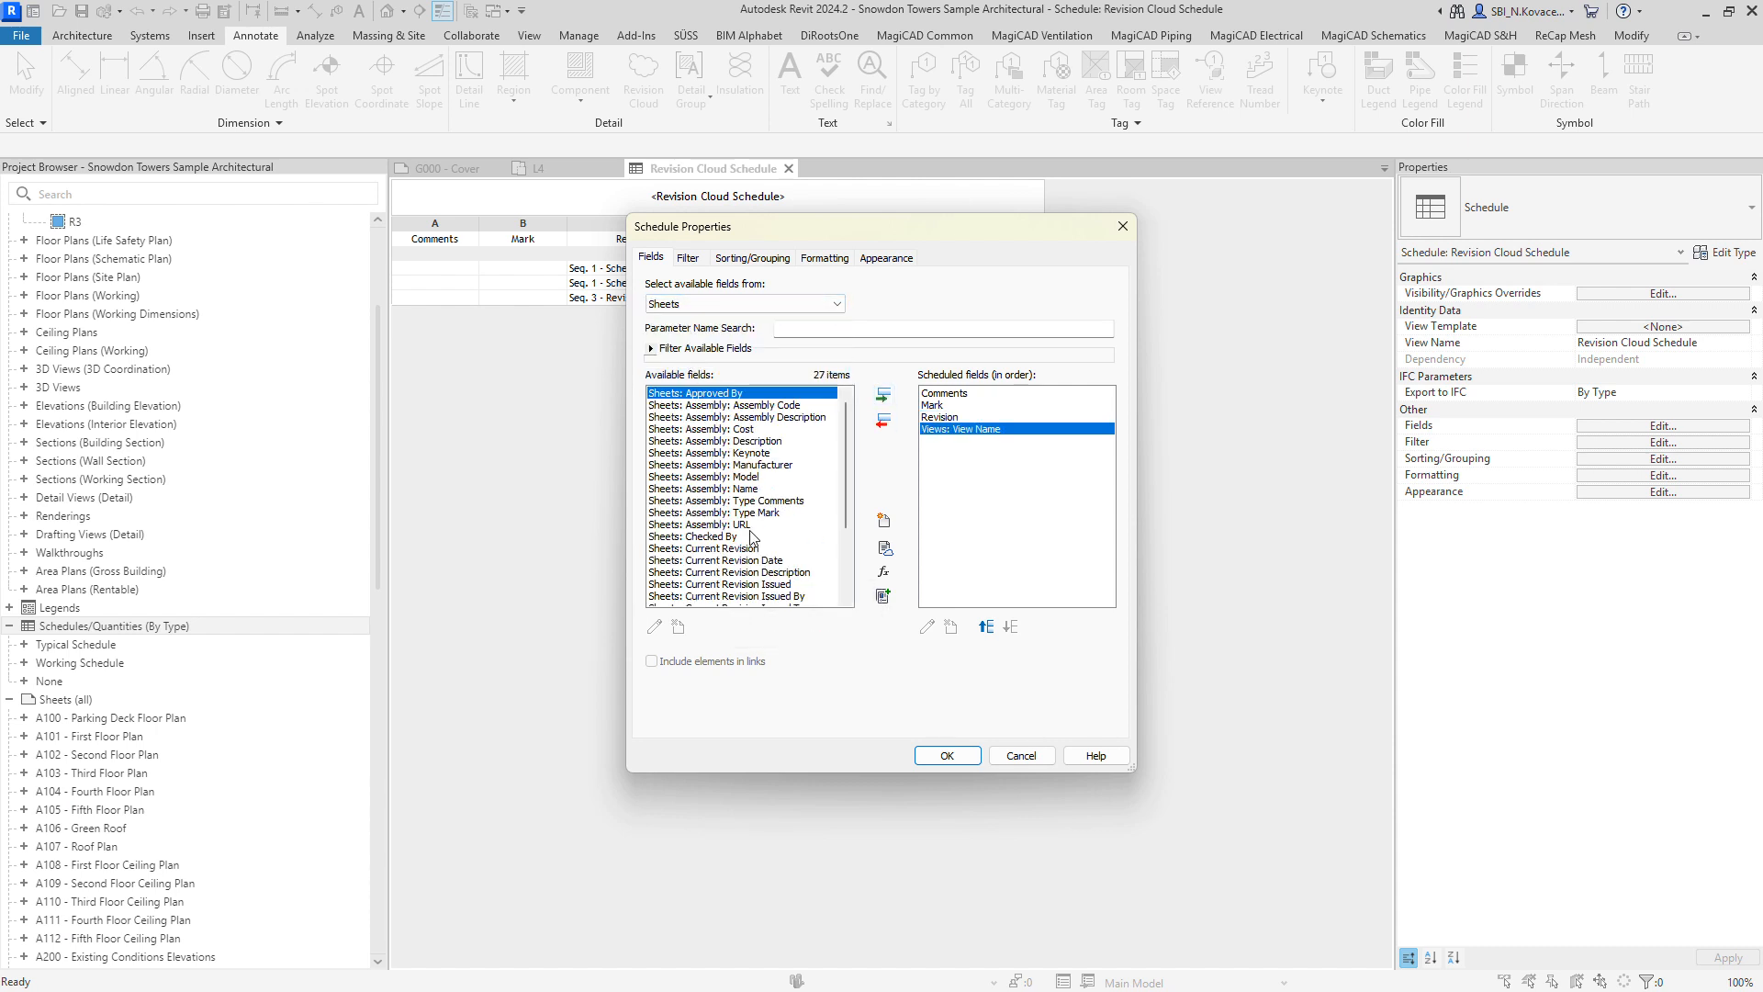
scroll(770, 549, down, 2)
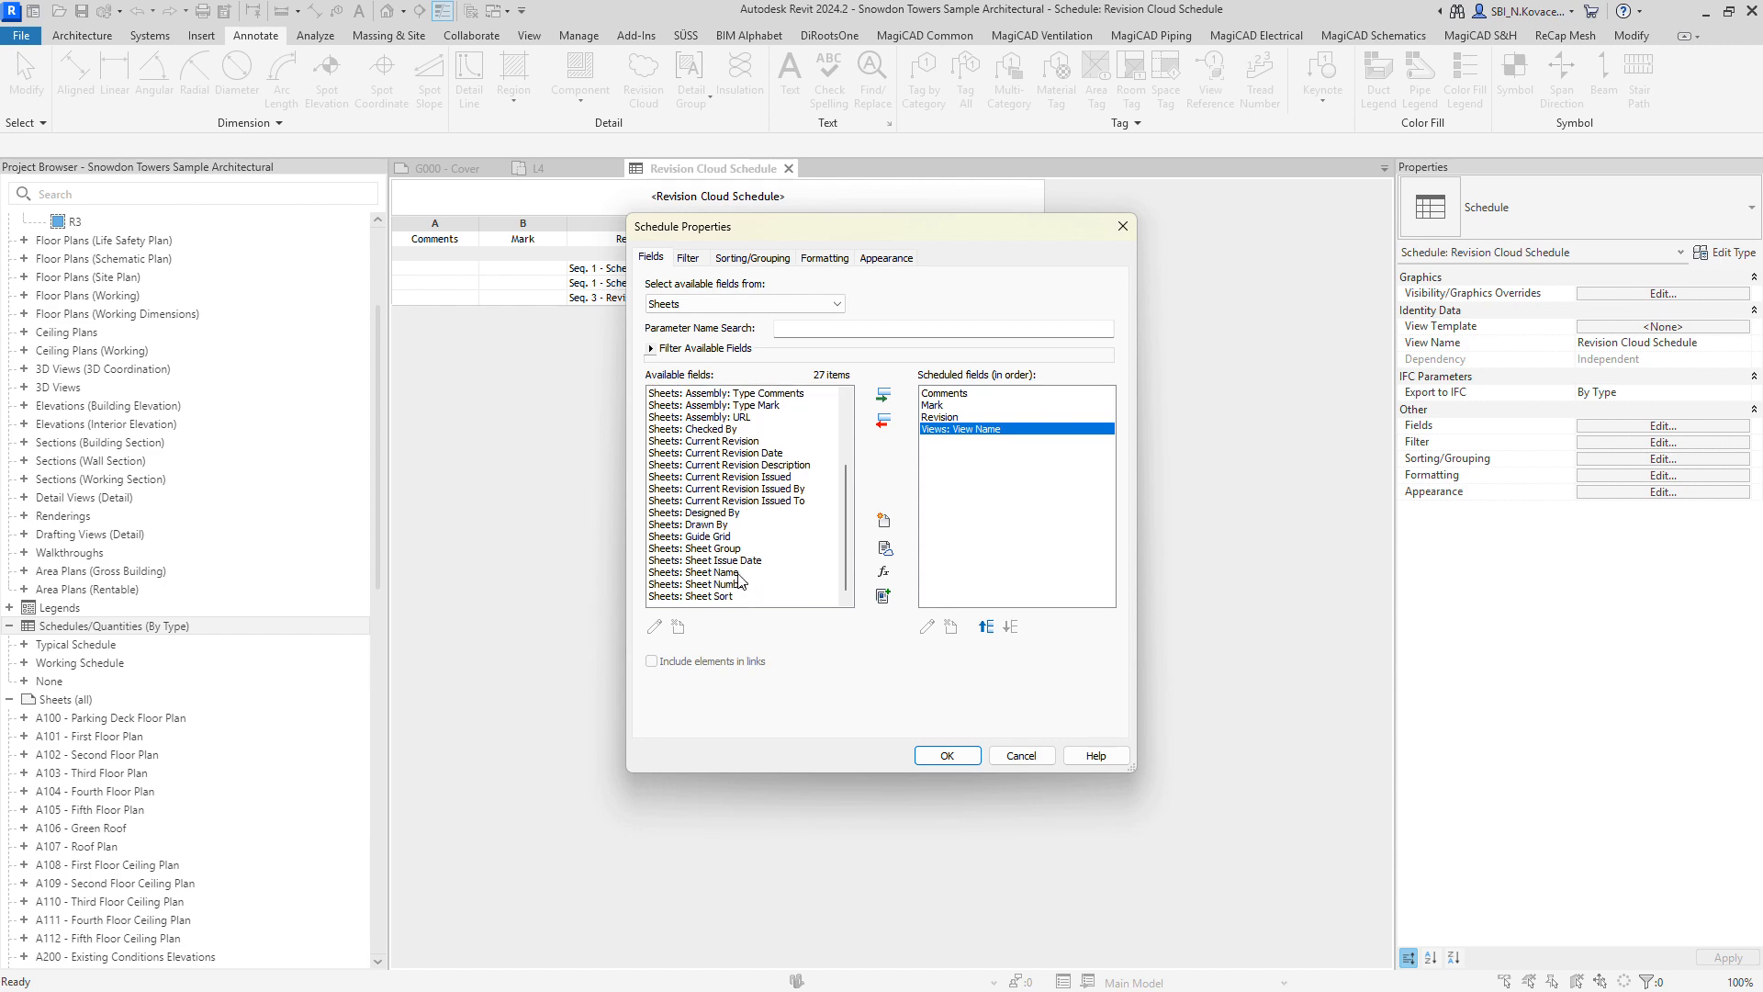
click(742, 572)
click(883, 395)
drag(926, 231, 462, 344)
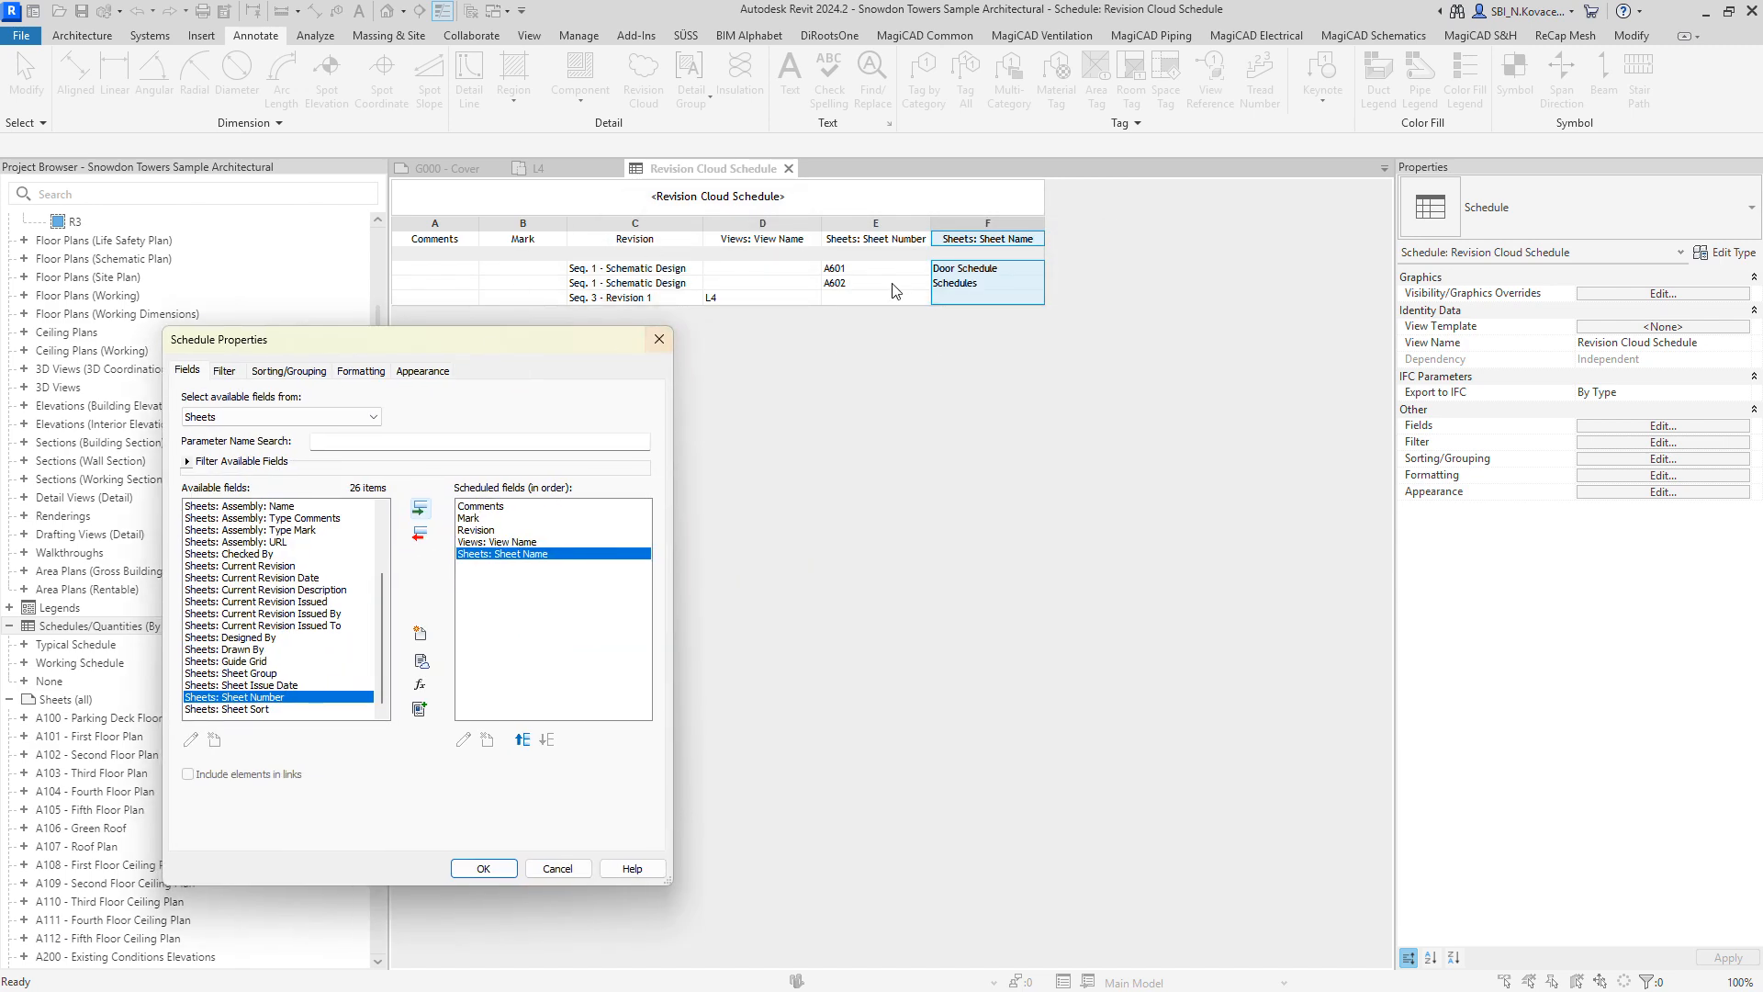
click(658, 339)
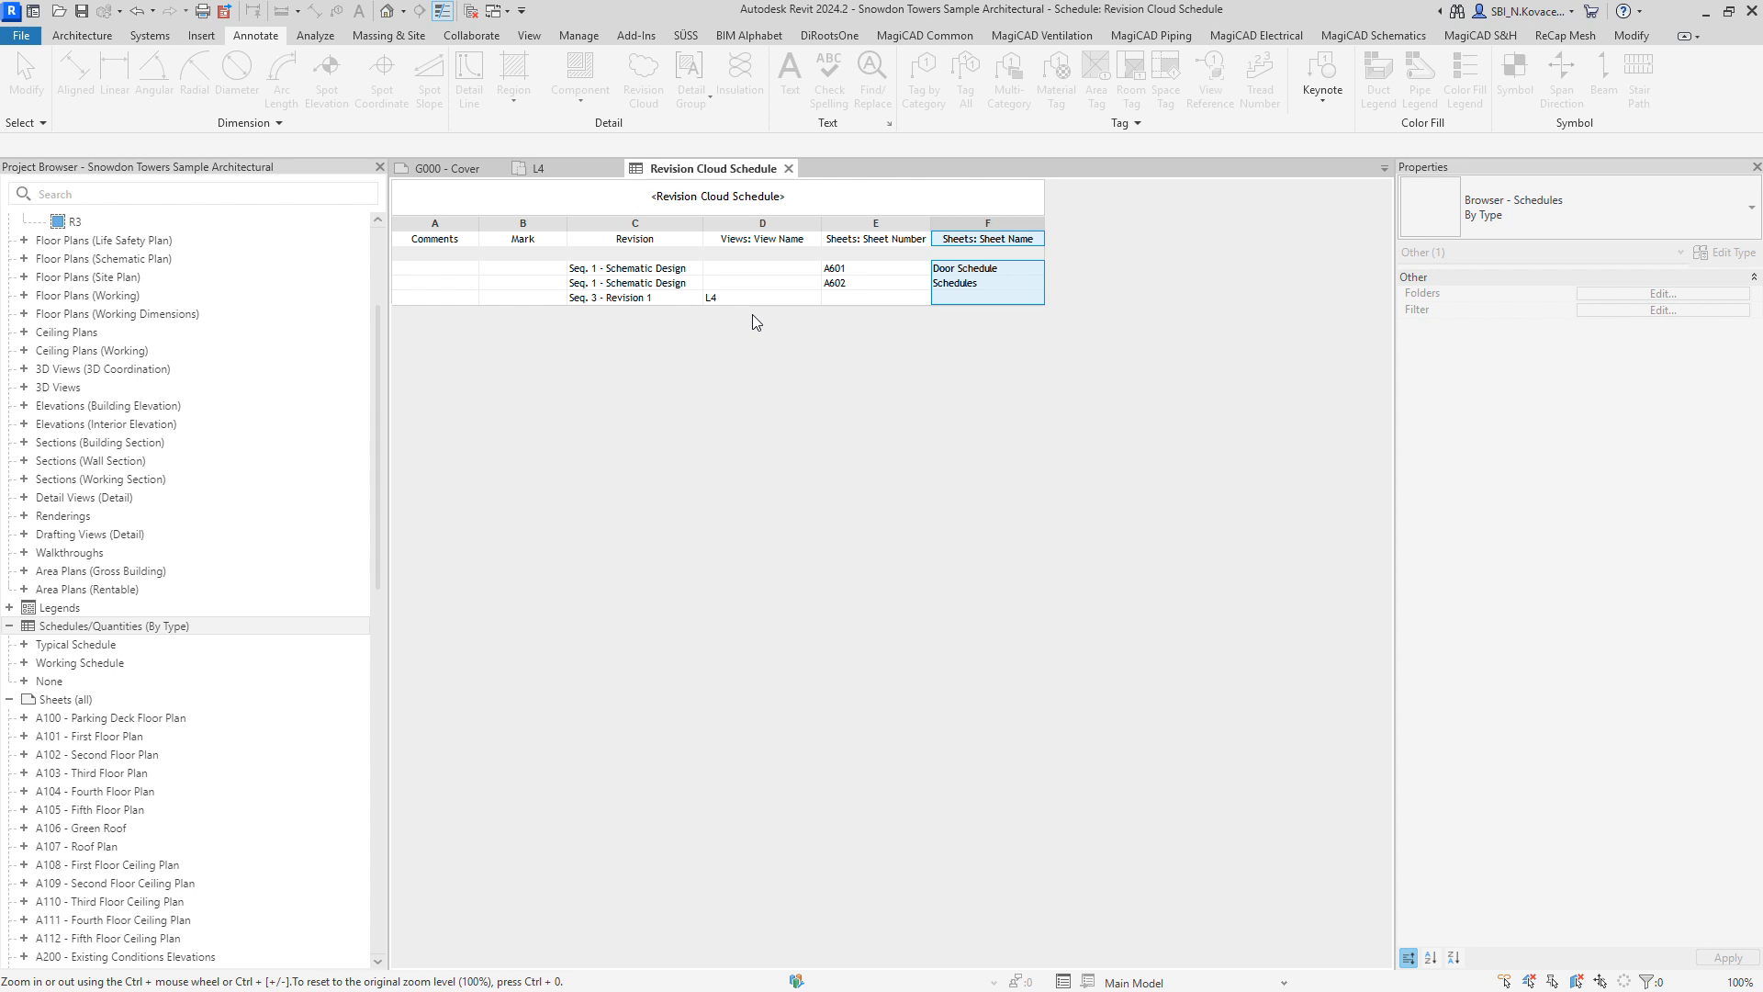
click(738, 436)
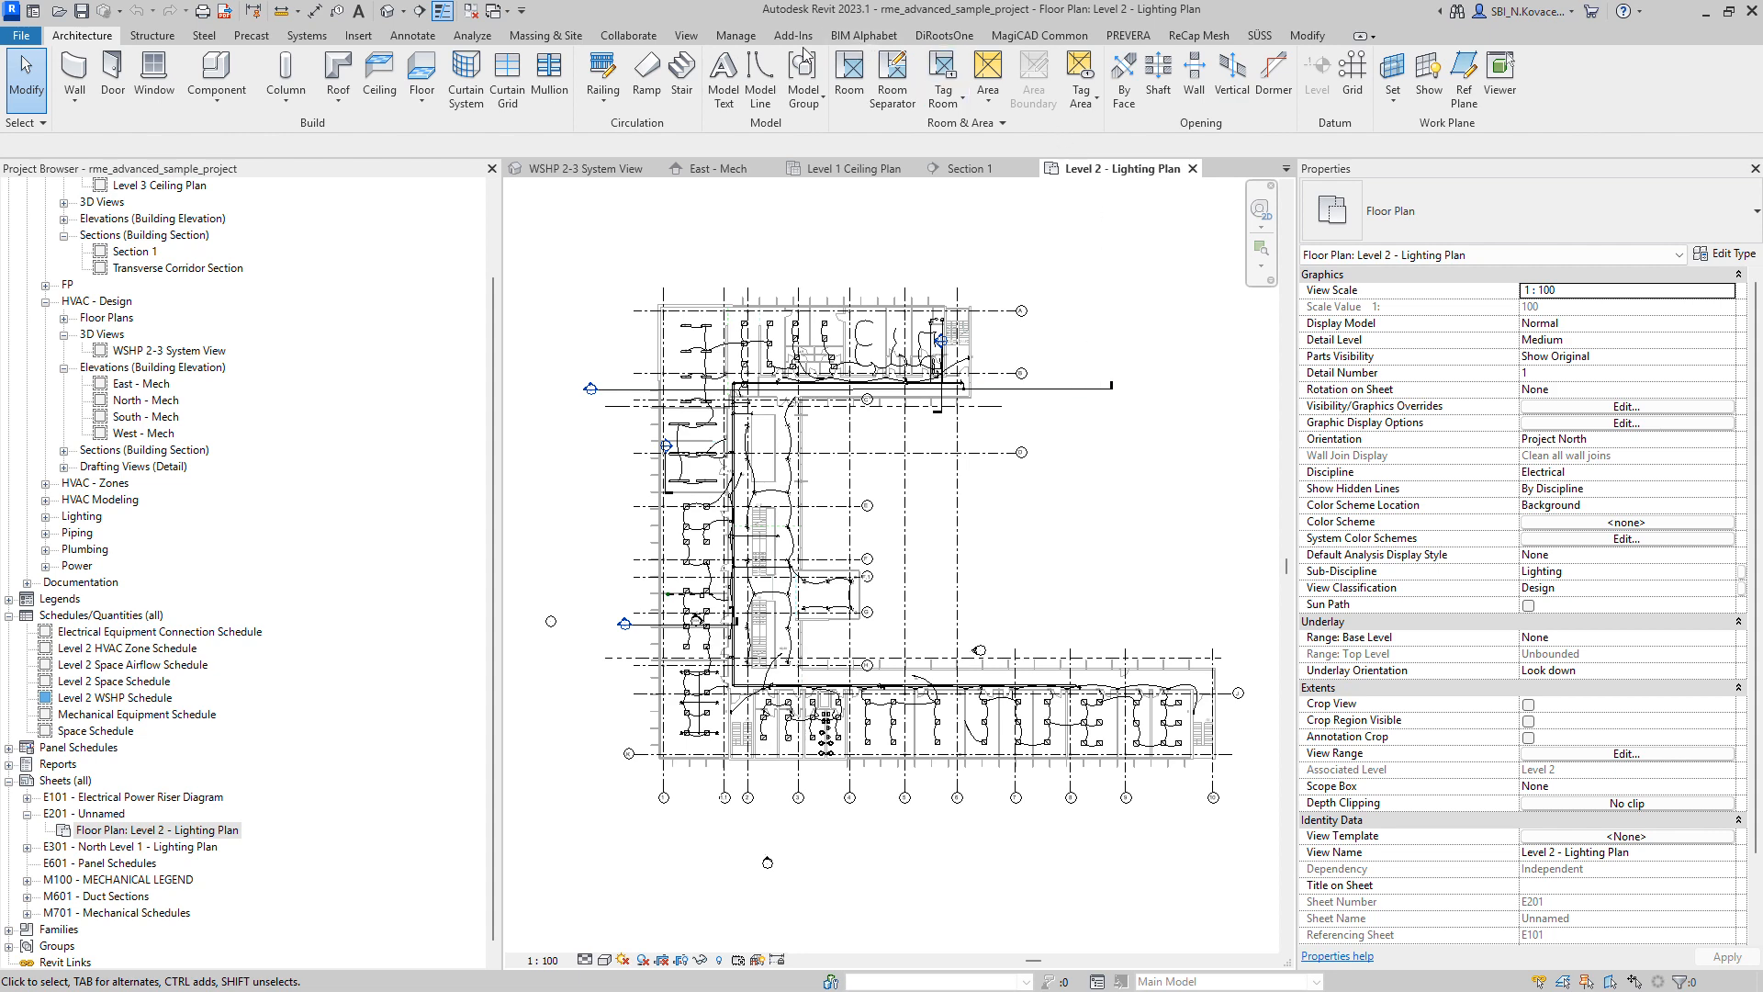
Step: Add four more revisions to the Sheet Issues/Revisions list of rme_advanced_sample_project
click(685, 36)
click(1290, 80)
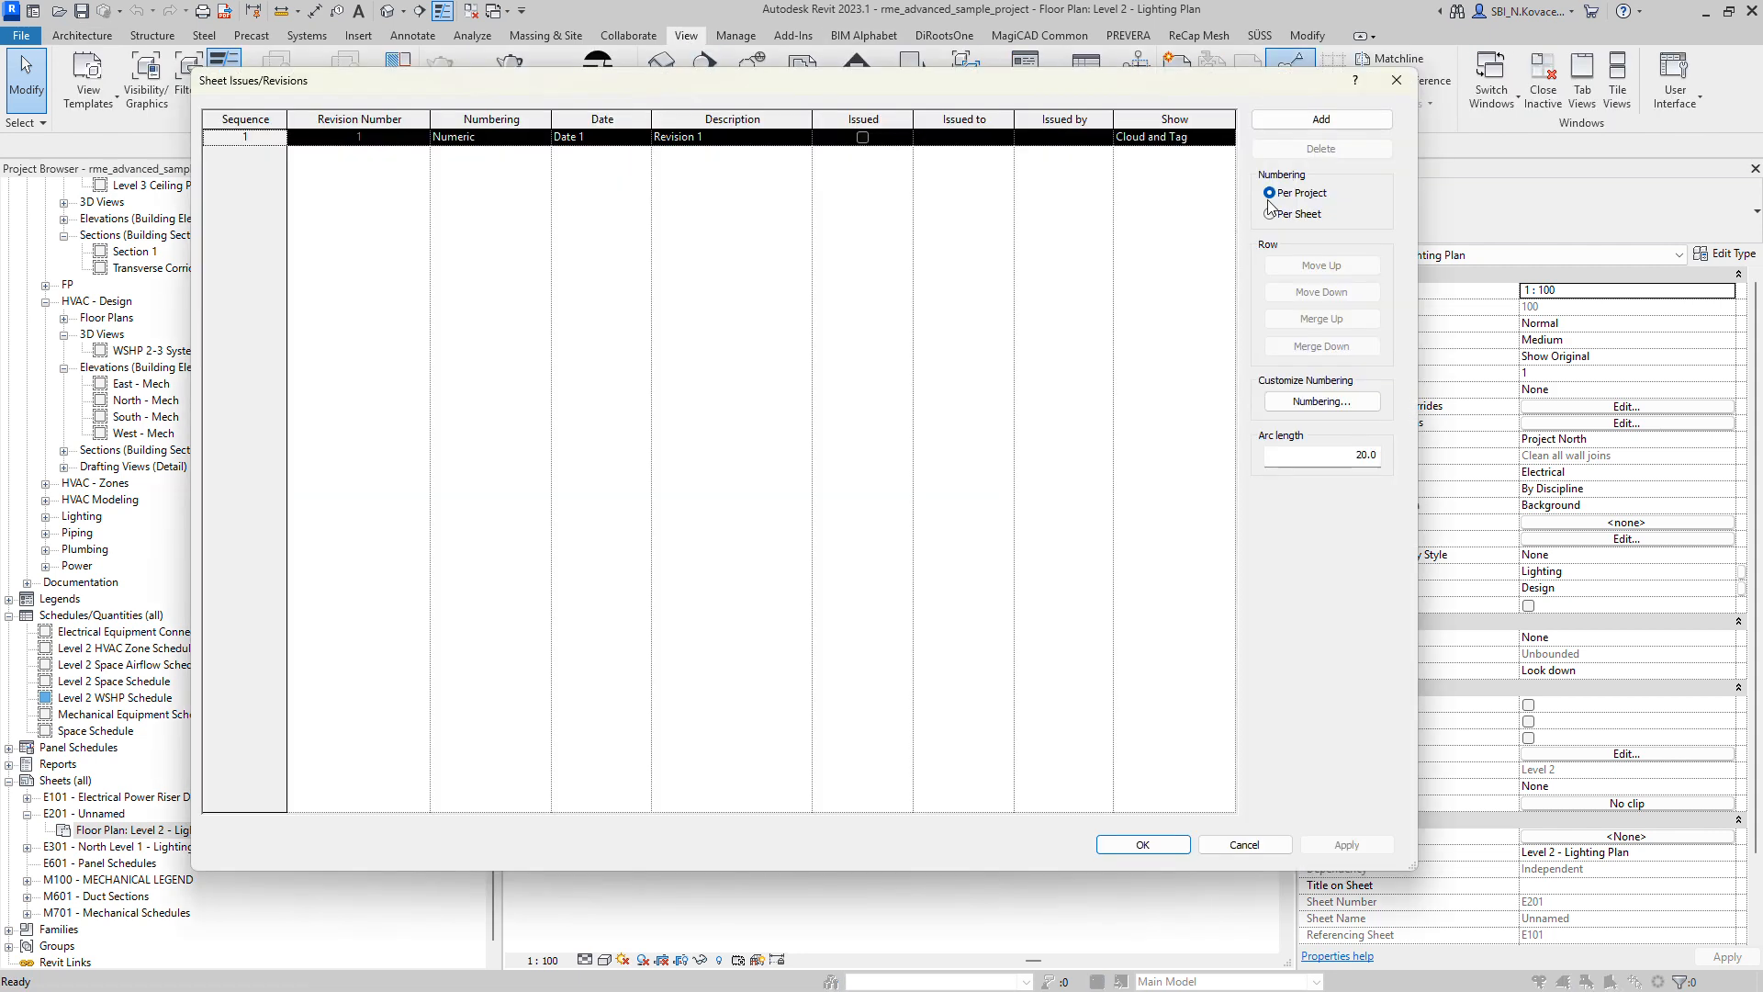
click(1345, 122)
click(1345, 121)
click(1345, 121)
click(1345, 121)
Step: Date the five revisions 01.10.2024., 31.12.2024., 02.02.2025., 04.03.2025. and 01.05.2025. in sequence order
click(597, 139)
text(01)
key(Tab)
click(601, 139)
text(.10.2024.)
click(593, 153)
text(31.12.2024.)
click(608, 170)
text(02.2)
click(592, 187)
text(04.03.2025.)
click(595, 204)
text(01.05)
Step: Customize the Numeric revision numbering to start at 0 and accept the revision settings
click(1322, 401)
click(642, 593)
click(902, 659)
click(848, 629)
click(1143, 844)
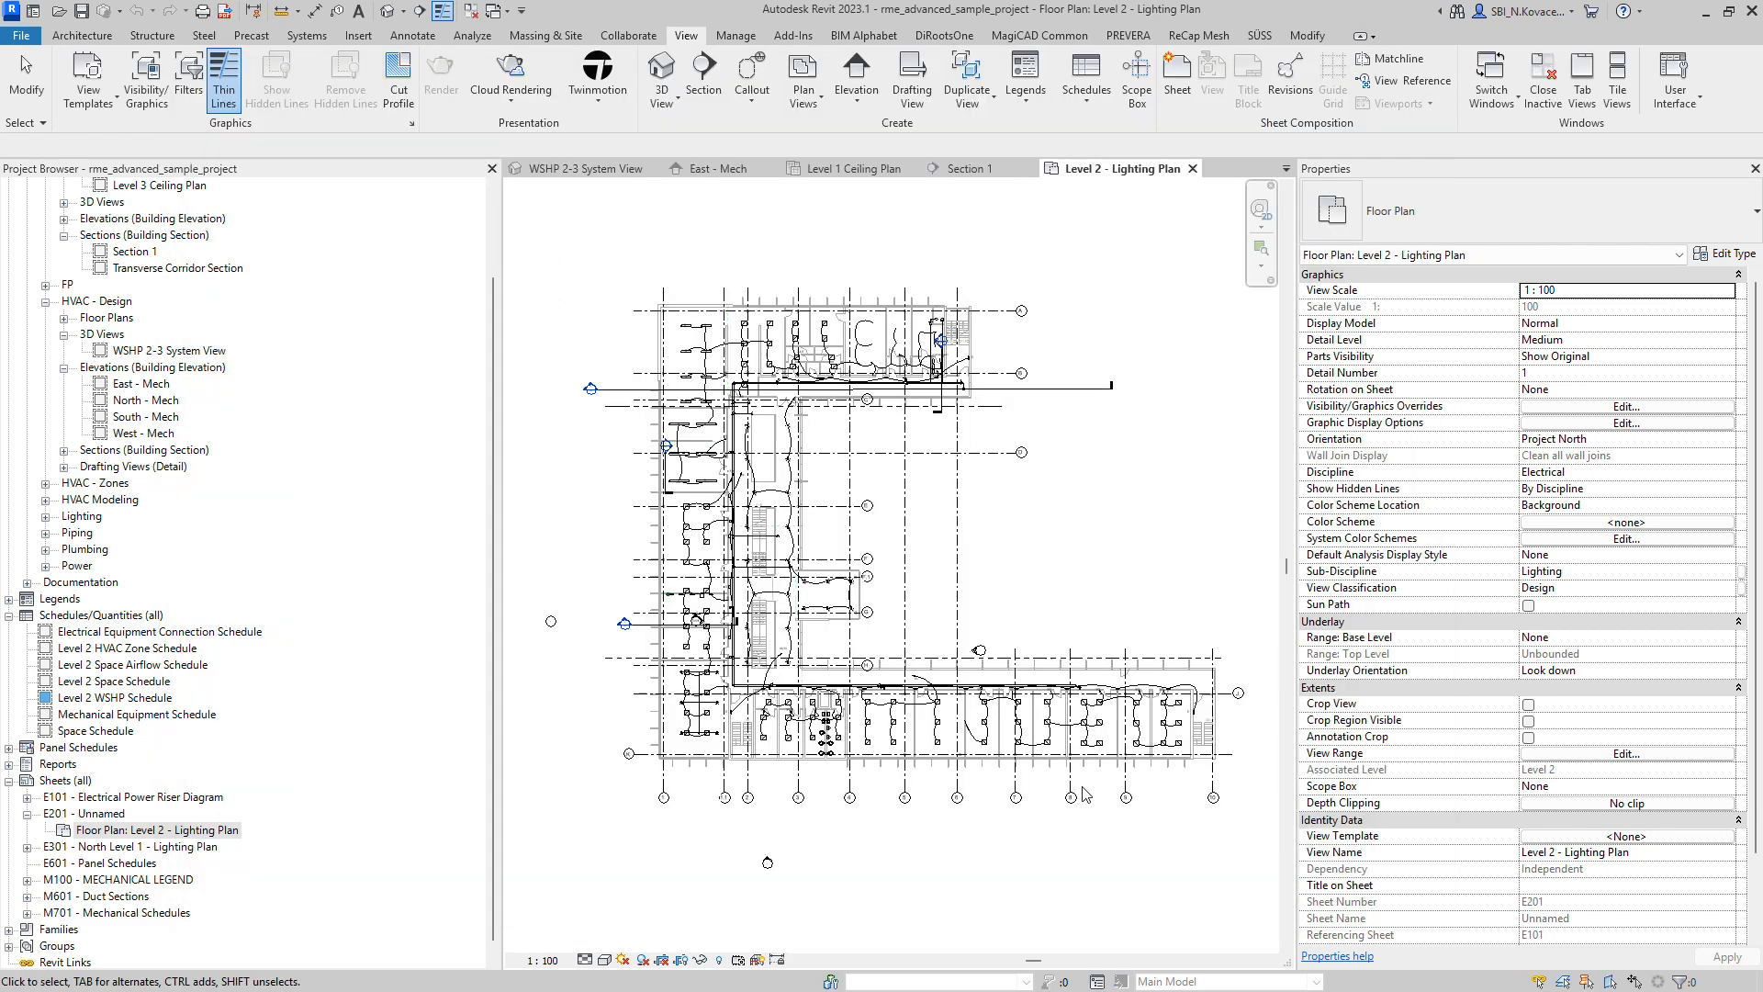
Step: Sketch a revision cloud near the upper wing's right end on Level 2 - Lighting Plan, assigned to Seq. 1 - Revision 1
click(413, 36)
click(633, 81)
click(1743, 290)
click(1641, 305)
click(903, 286)
click(972, 338)
click(796, 98)
Step: Sketch a revision cloud around the duct below the Level 3 floor in Section 1, assigned to Seq. 2 - Revision 2
click(970, 168)
click(412, 36)
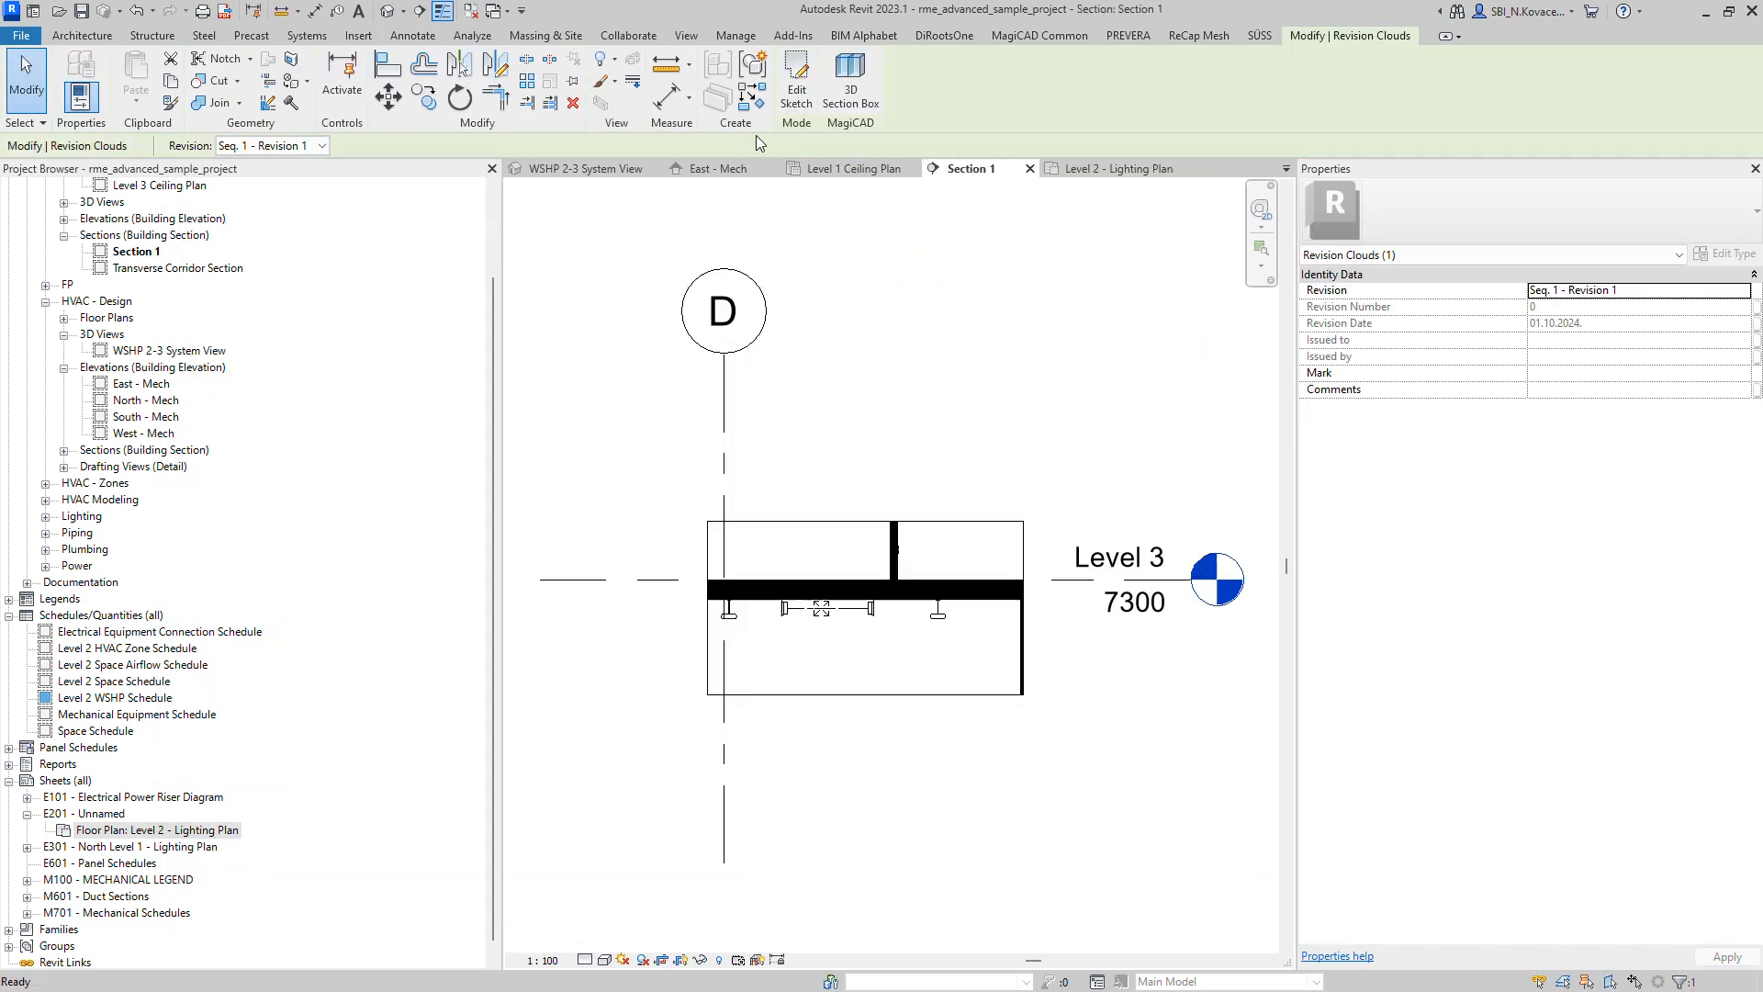
click(645, 83)
click(763, 554)
click(901, 633)
click(1743, 290)
click(1641, 321)
click(791, 99)
Step: Place a revision cloud on the Level 1 Ceiling Plan and assign it to Seq. 3 - Revision 3
click(845, 168)
click(983, 317)
click(1743, 290)
click(1641, 336)
Step: Sketch a second revision cloud on the Level 1 Ceiling Plan, assigned to Seq. 4 - Revision 4
click(412, 36)
click(639, 82)
click(660, 556)
click(745, 654)
click(1743, 290)
click(1743, 291)
click(1641, 350)
click(796, 97)
Step: Bring up the East - Mech elevation and open the revision cloud retrieval graph in Dynamo
click(721, 168)
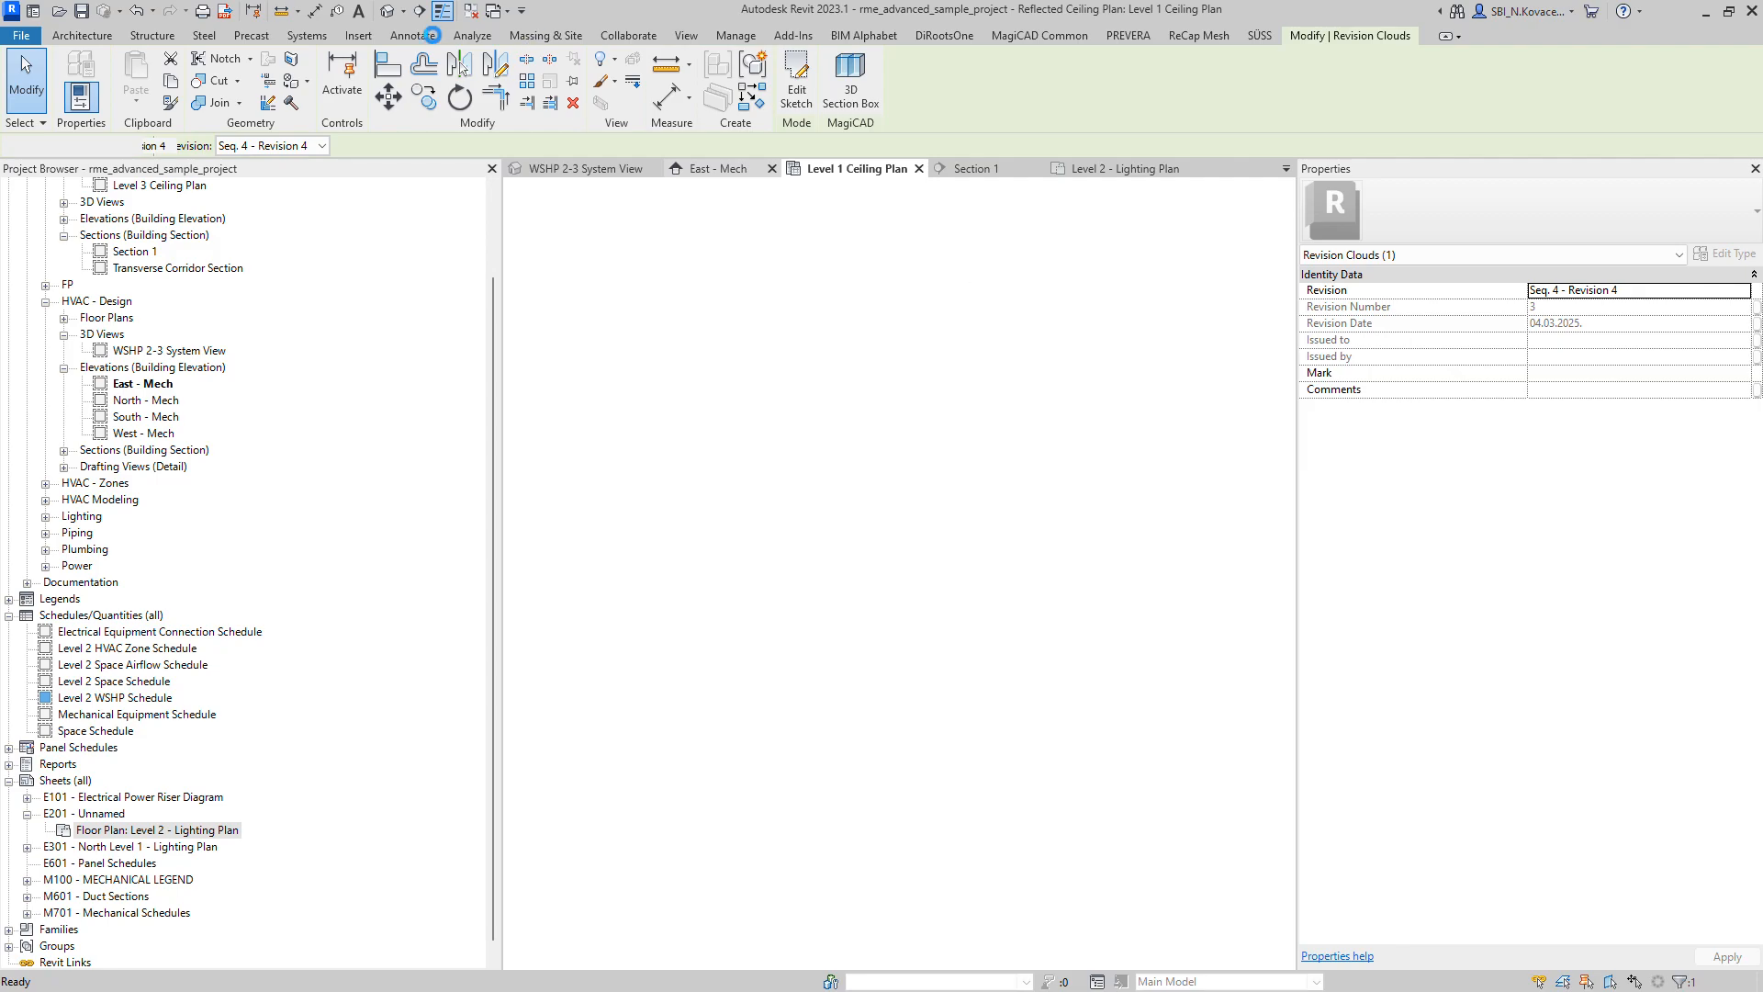
click(736, 36)
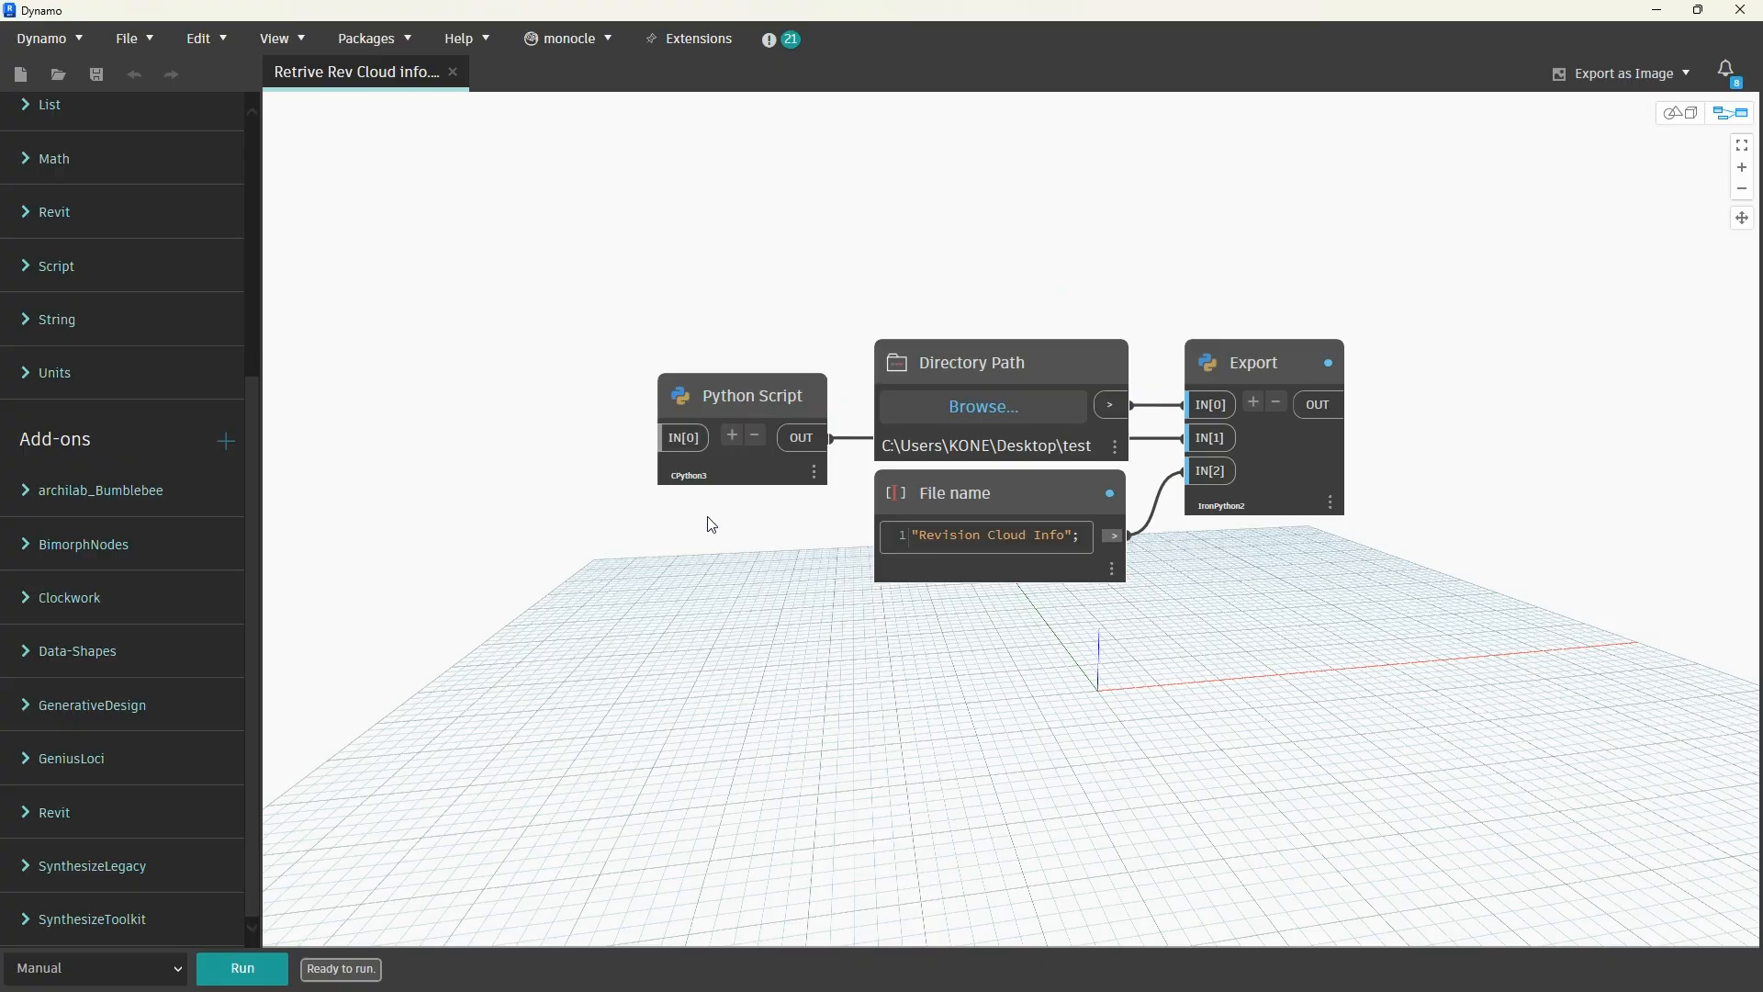
Step: Review the Python Script node and the Directory Path, File name and Export nodes, and run the graph to export Revision Cloud Info
scroll(785, 383, down, 3)
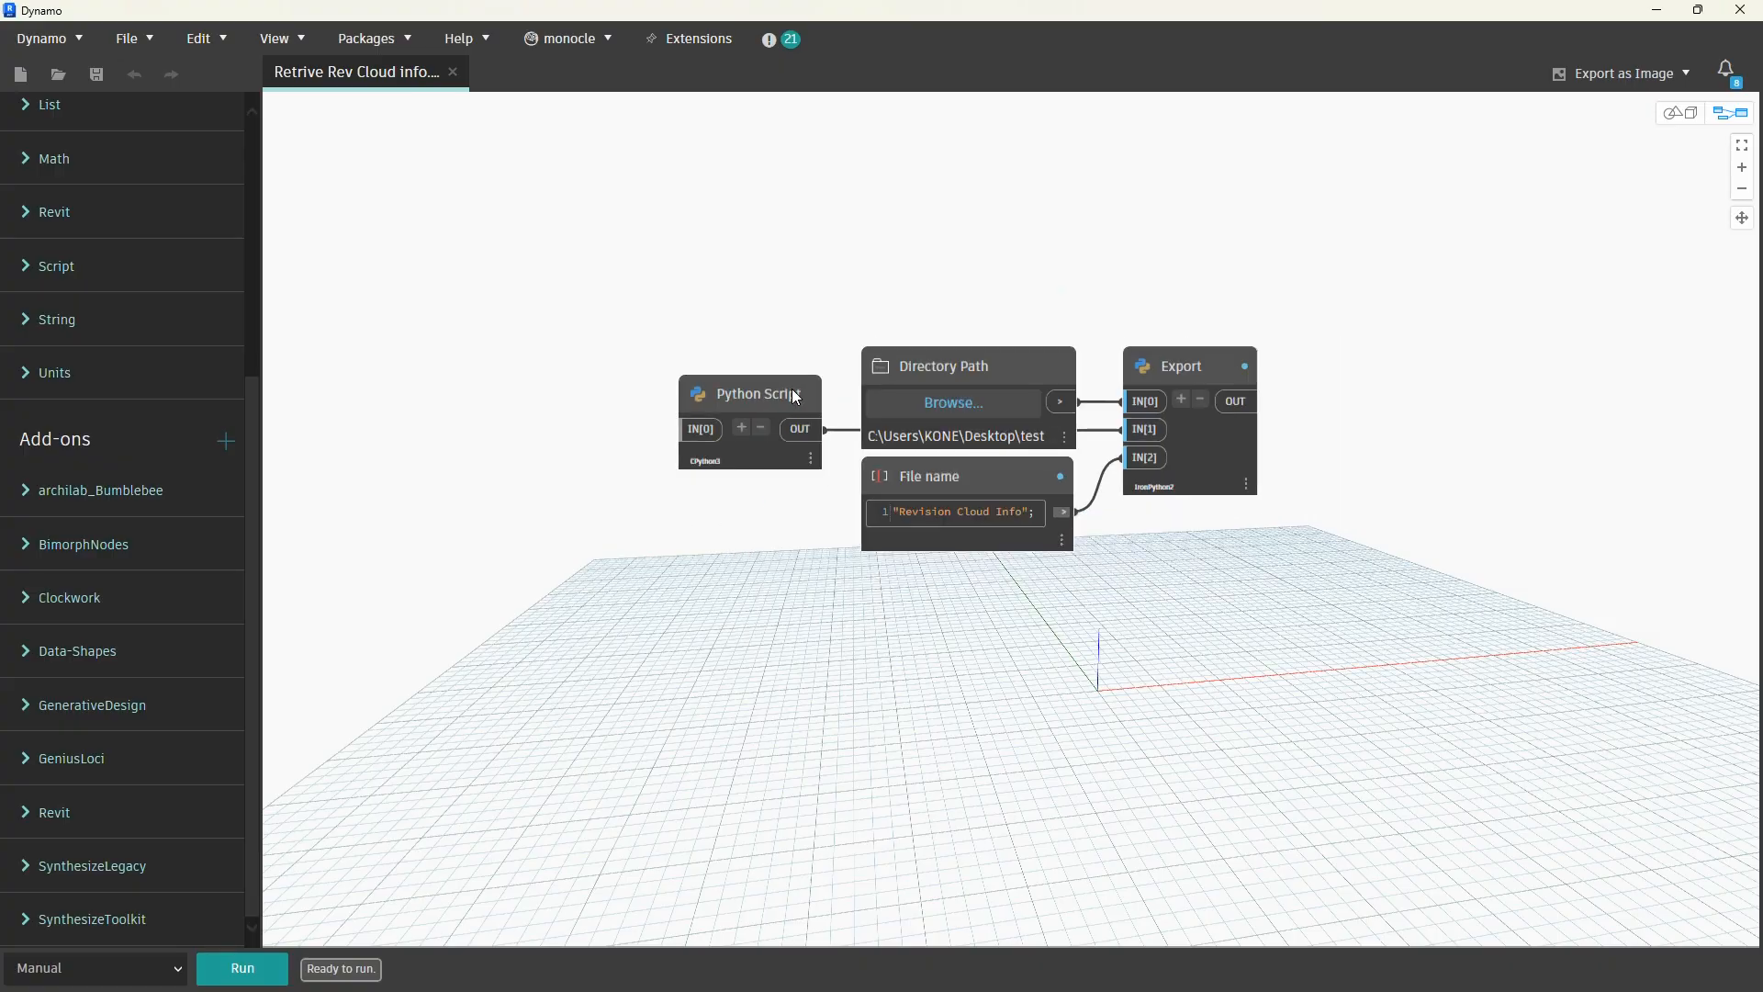
drag(840, 307, 373, 632)
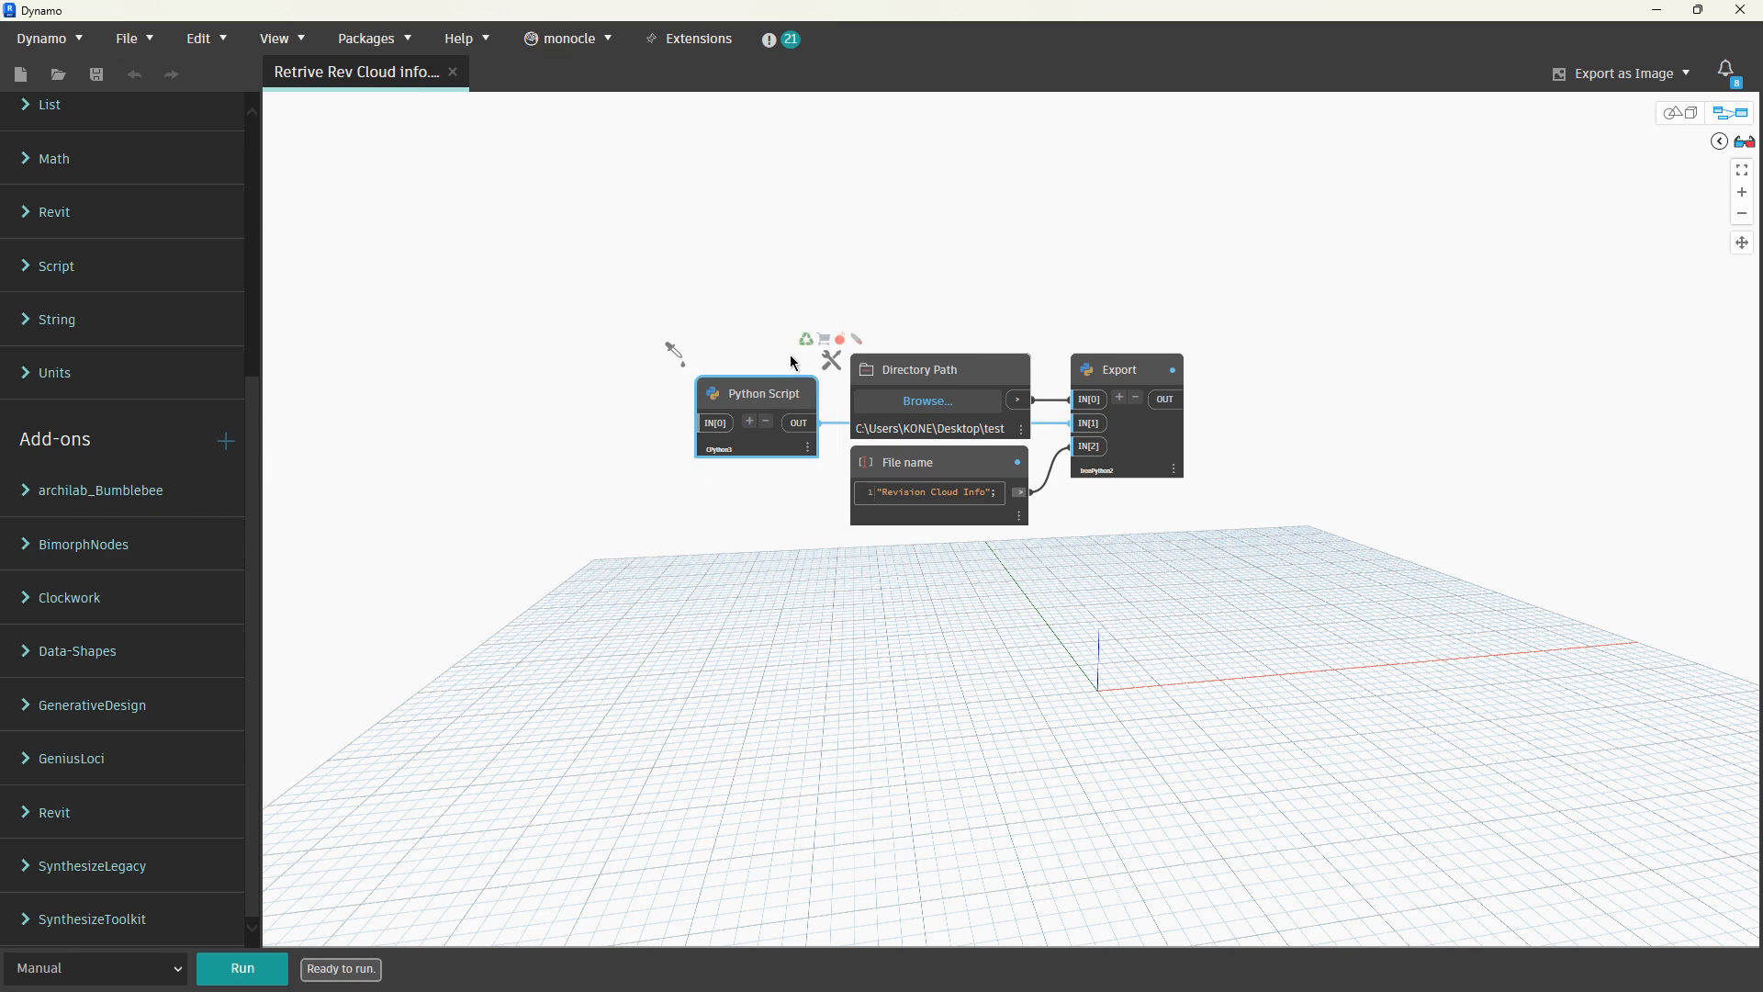
click(852, 223)
drag(831, 283, 582, 571)
click(789, 244)
drag(843, 270, 1378, 609)
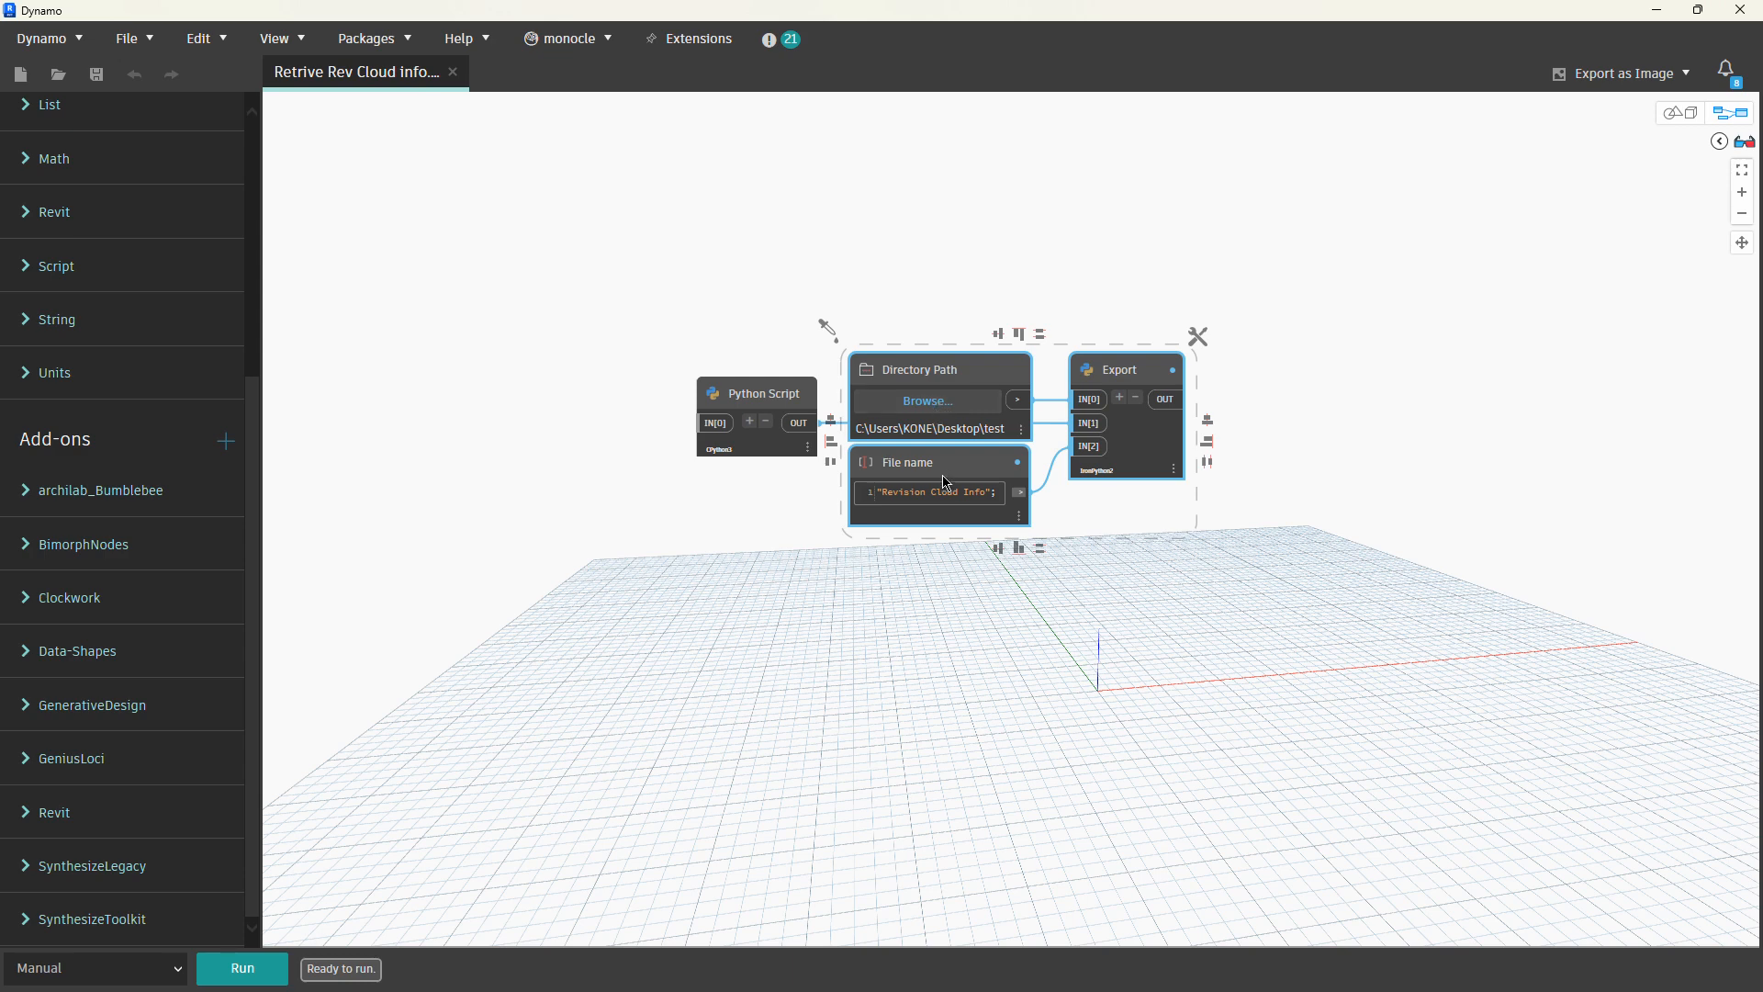
click(1093, 595)
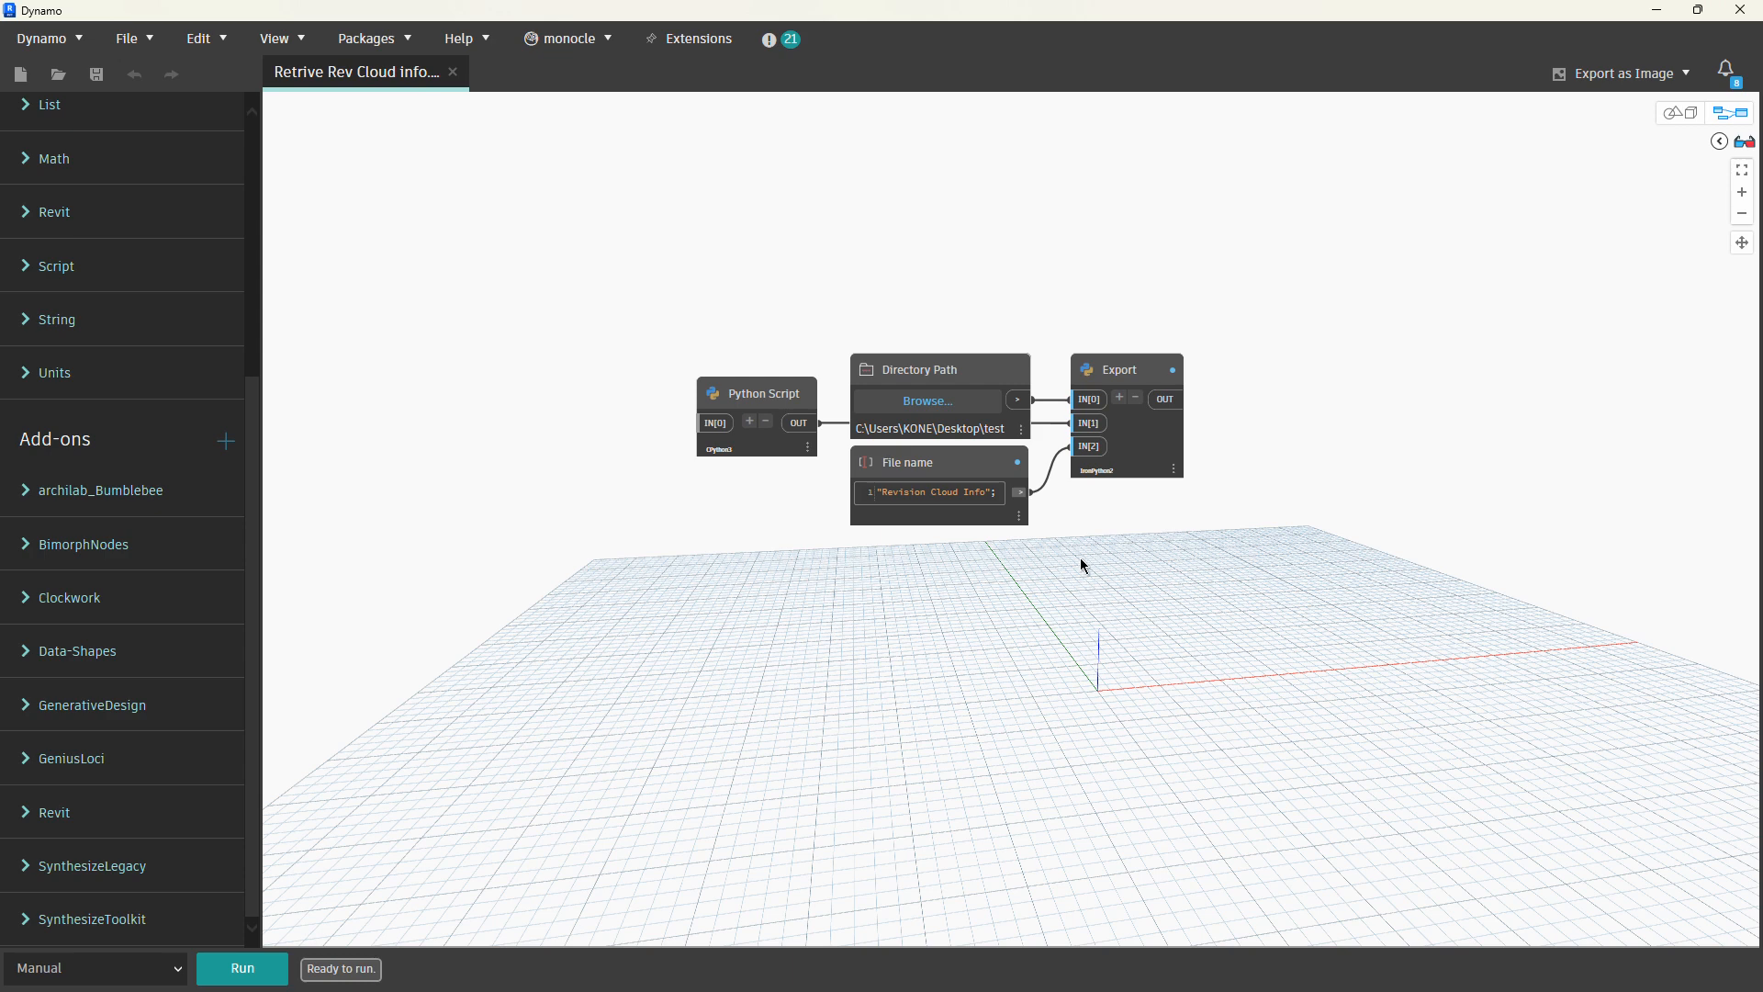
click(243, 967)
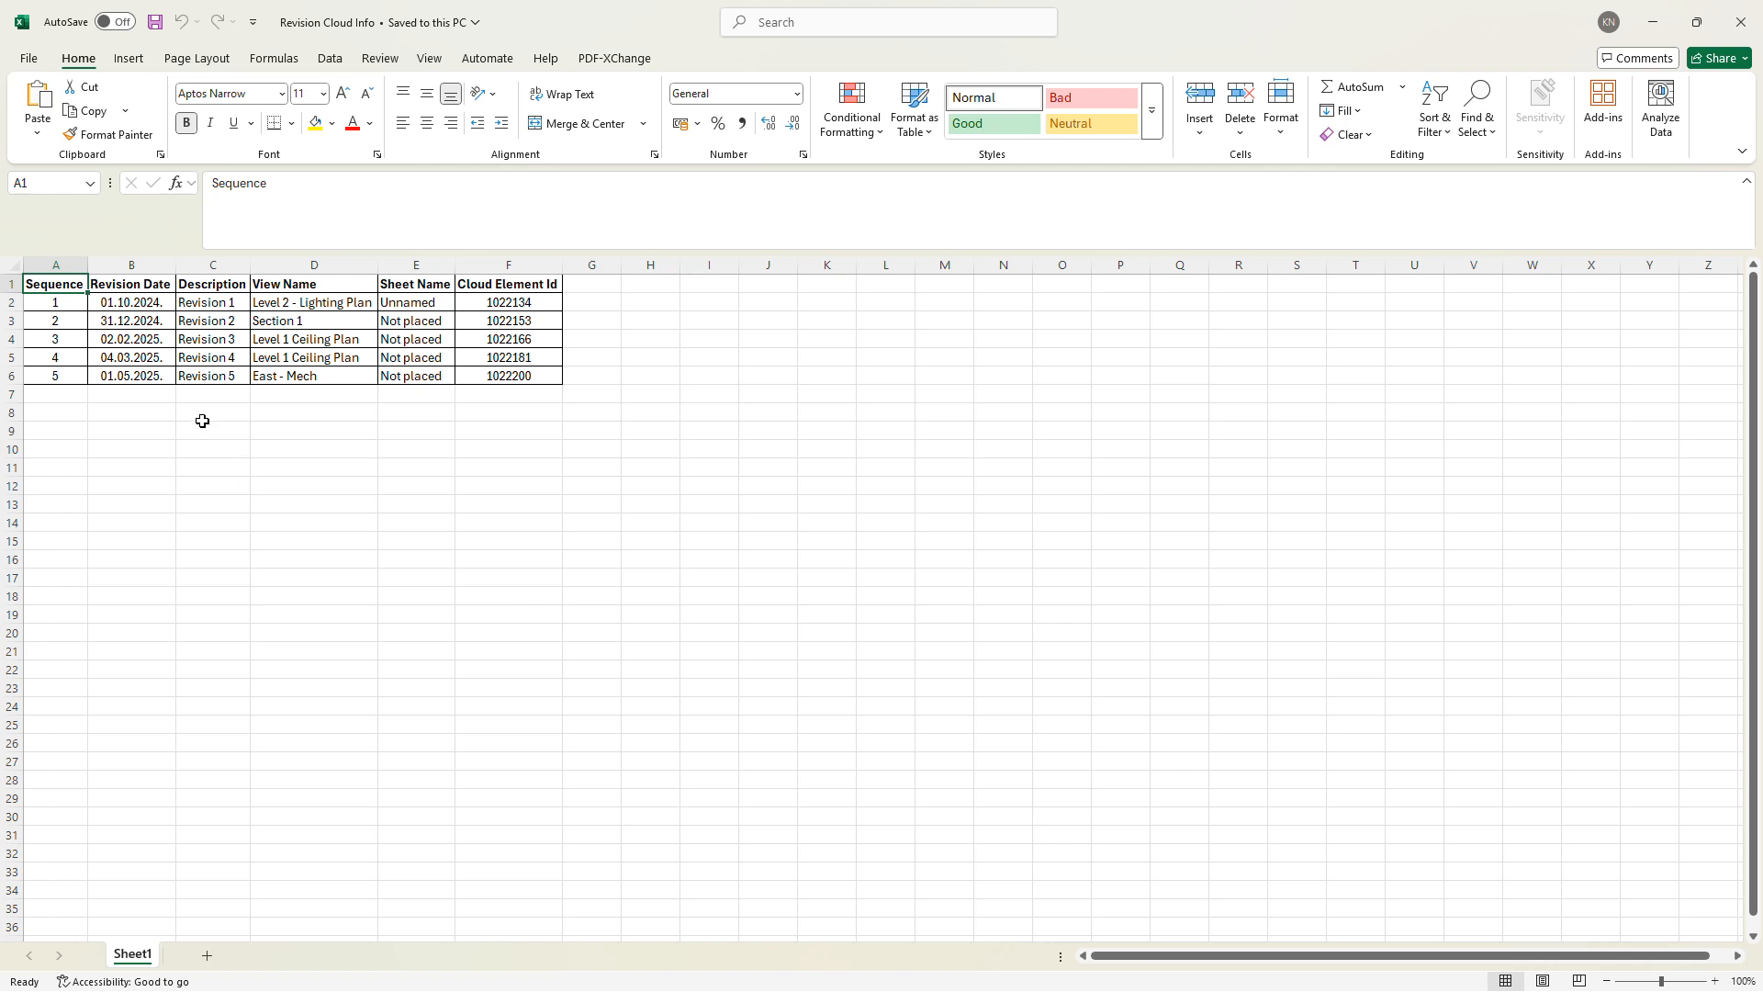
Step: In Excel, examine the exported Revision Cloud Info table, including its sequence, date, description, view name, sheet name and element ID columns
click(273, 461)
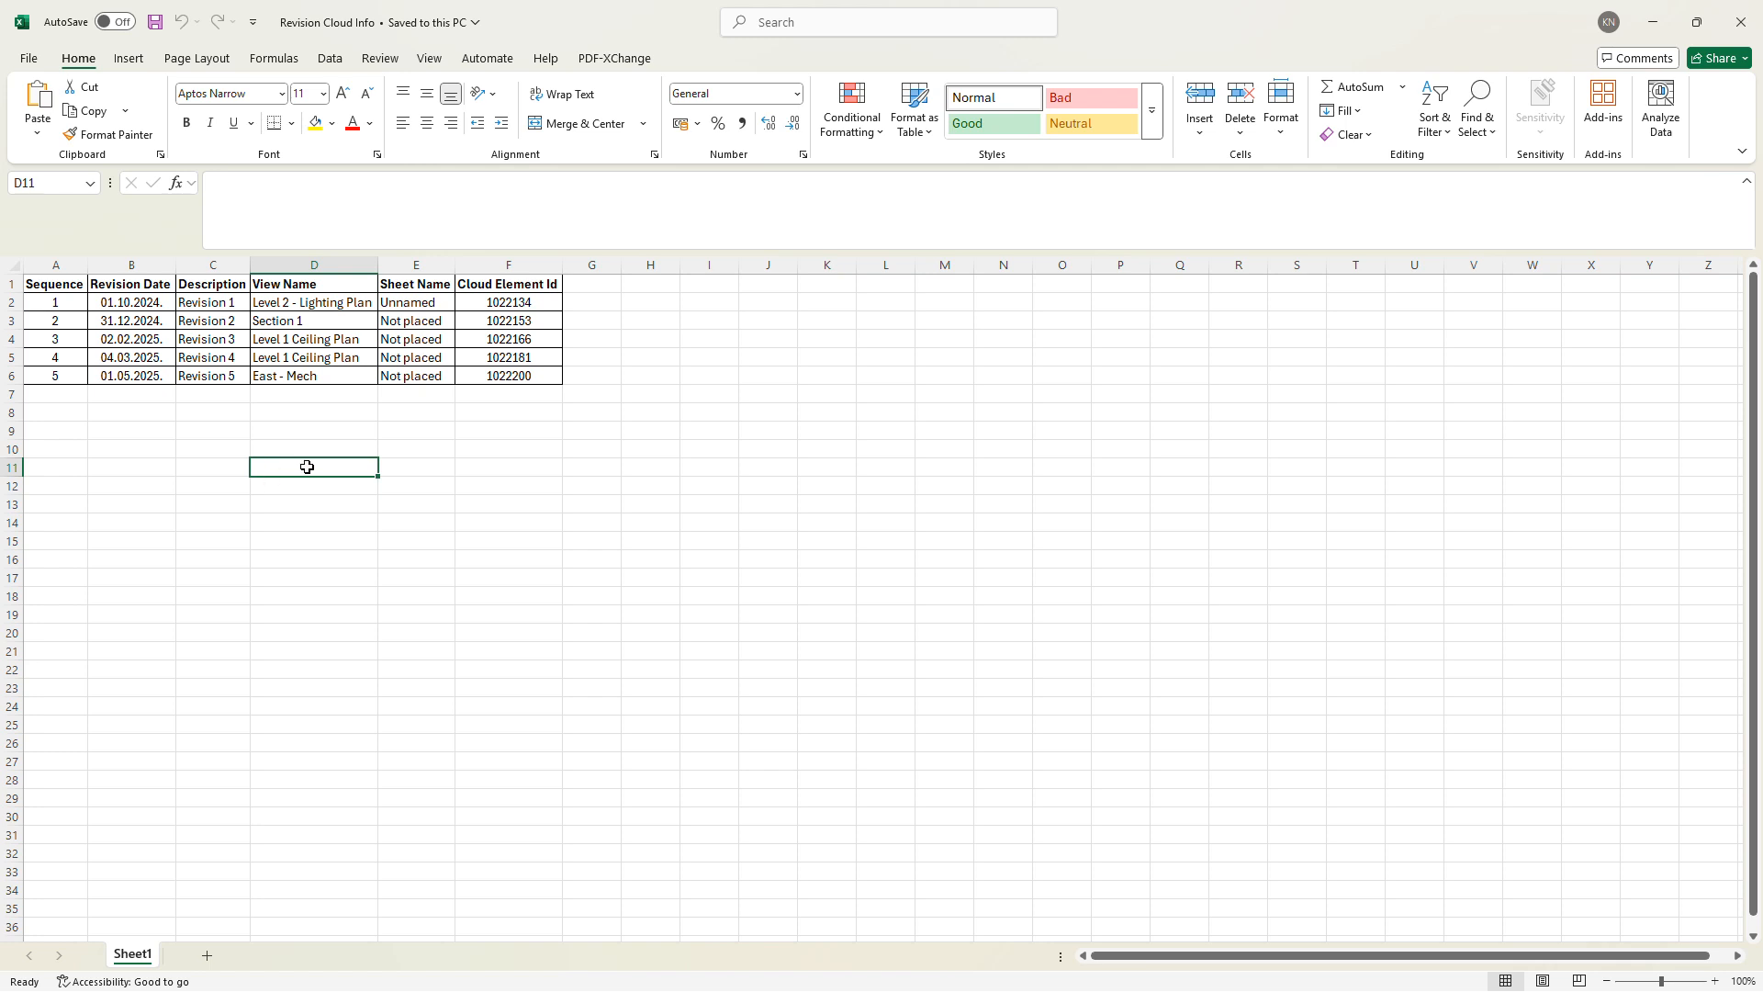
drag(539, 284, 37, 378)
click(192, 435)
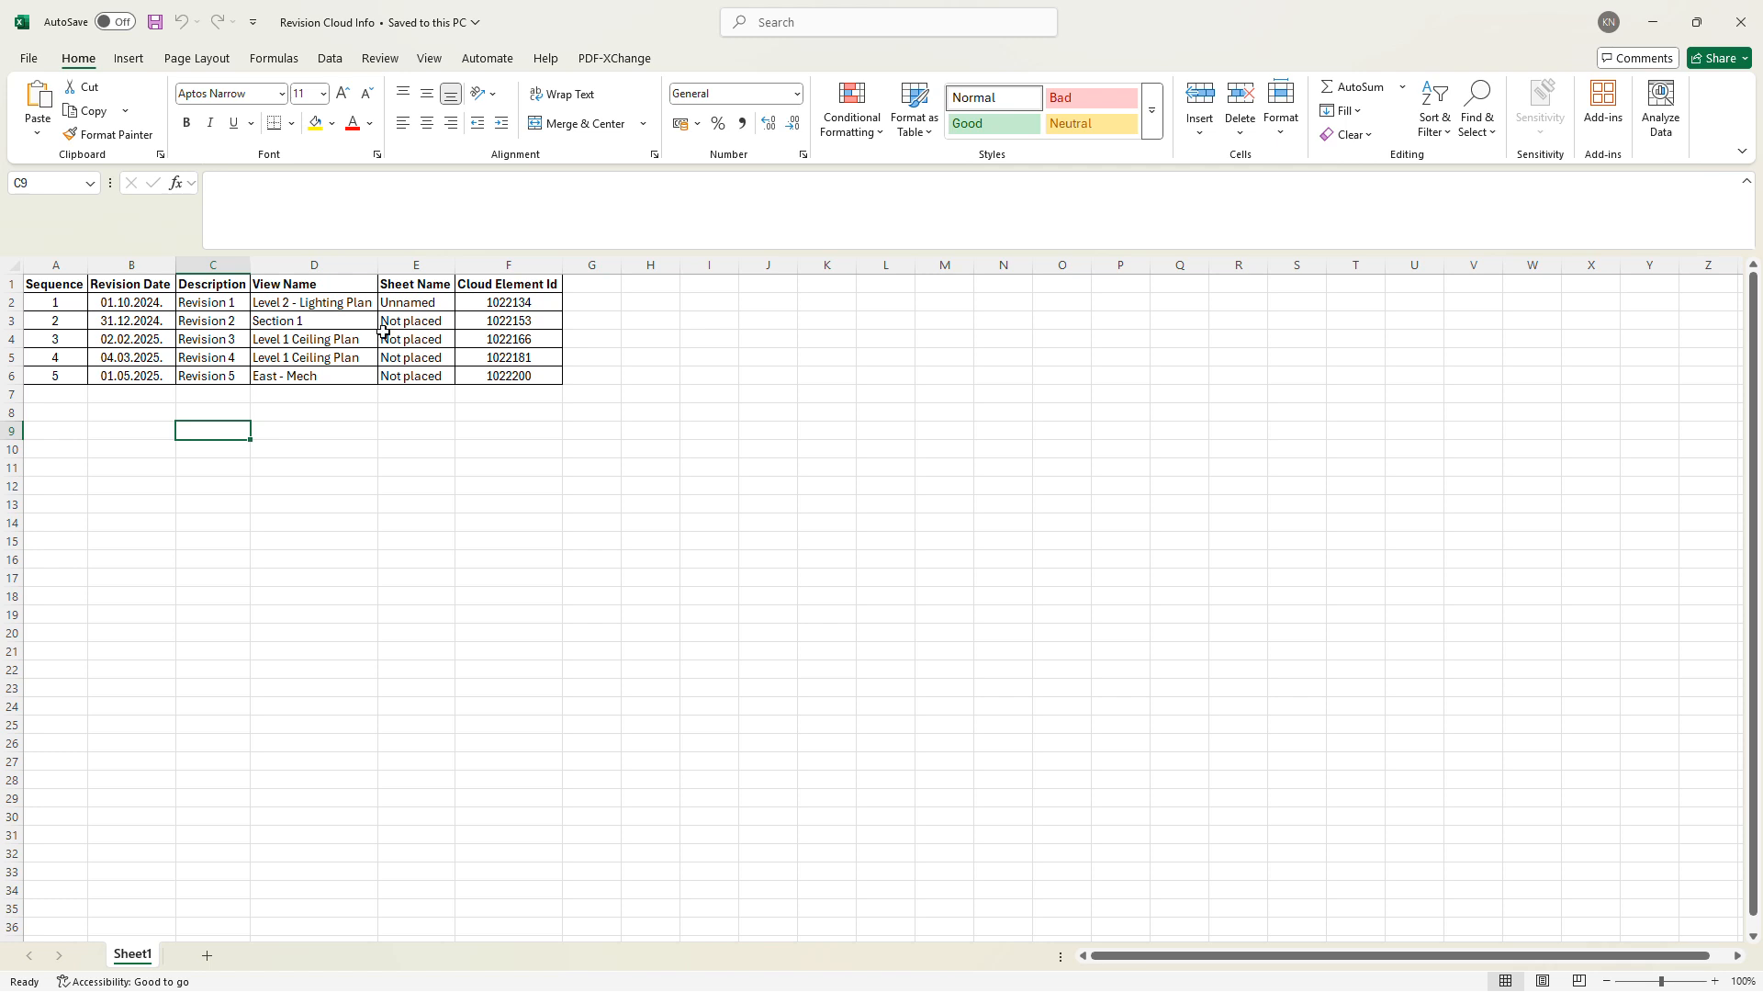
drag(418, 303, 317, 378)
drag(529, 295, 524, 373)
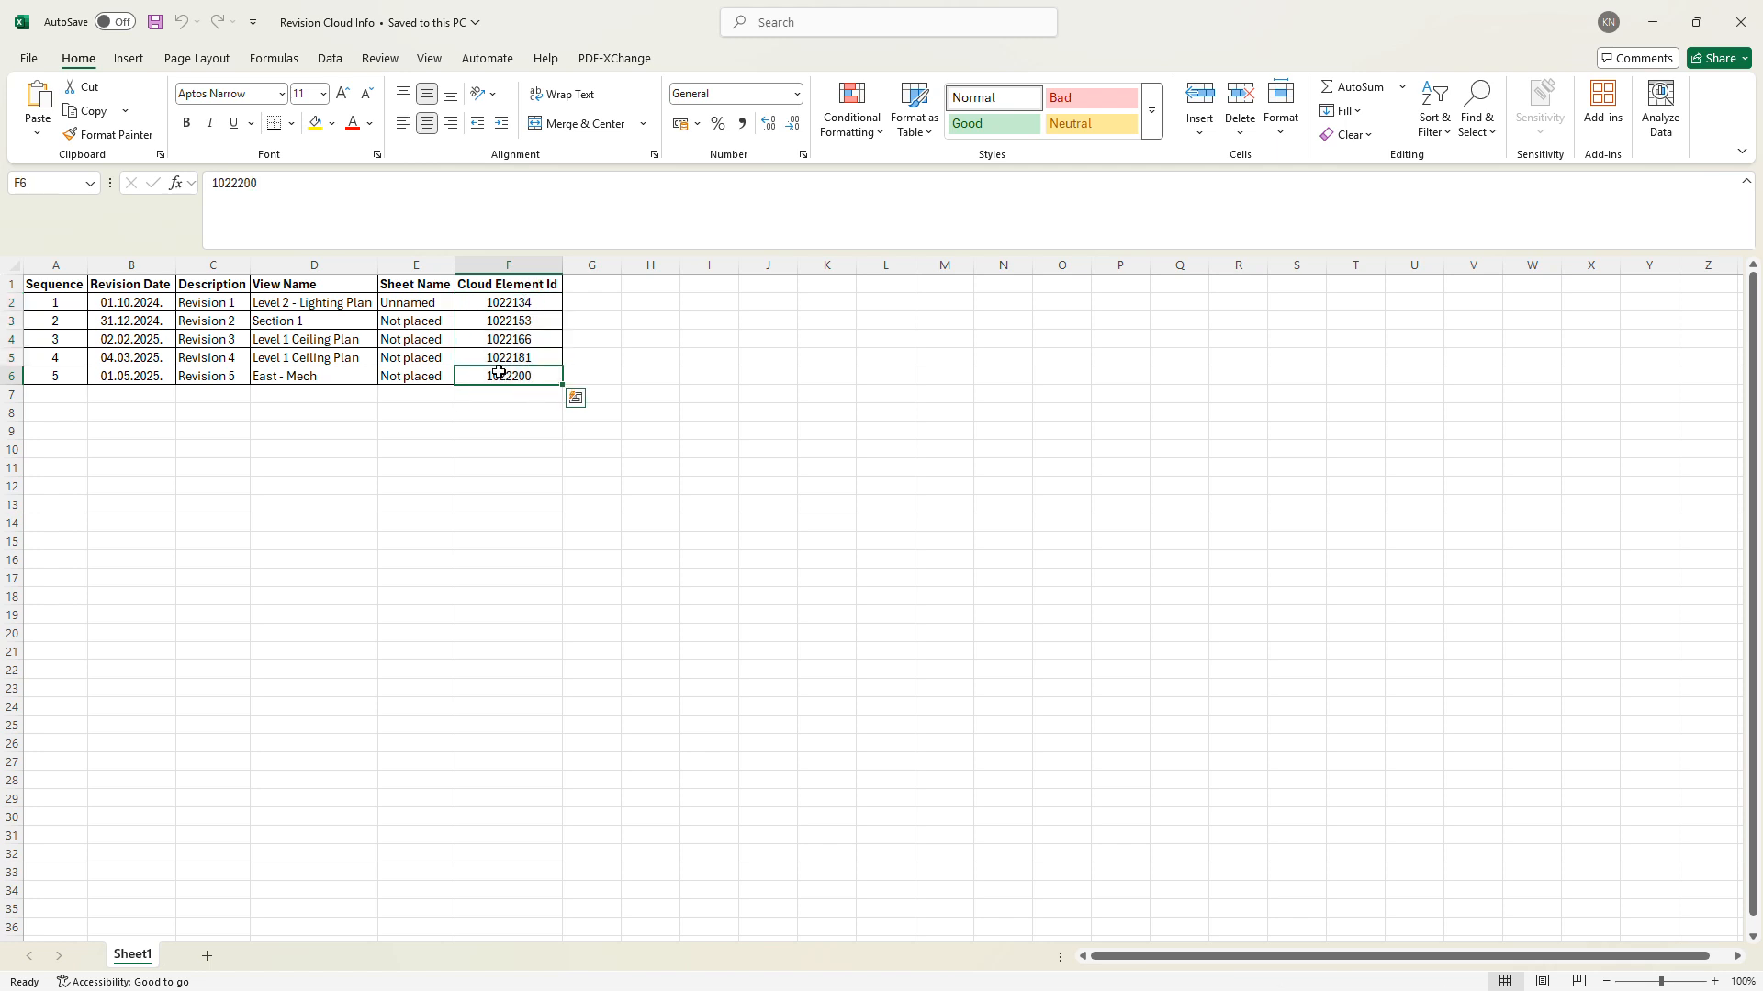
drag(525, 380, 138, 280)
drag(521, 284, 87, 286)
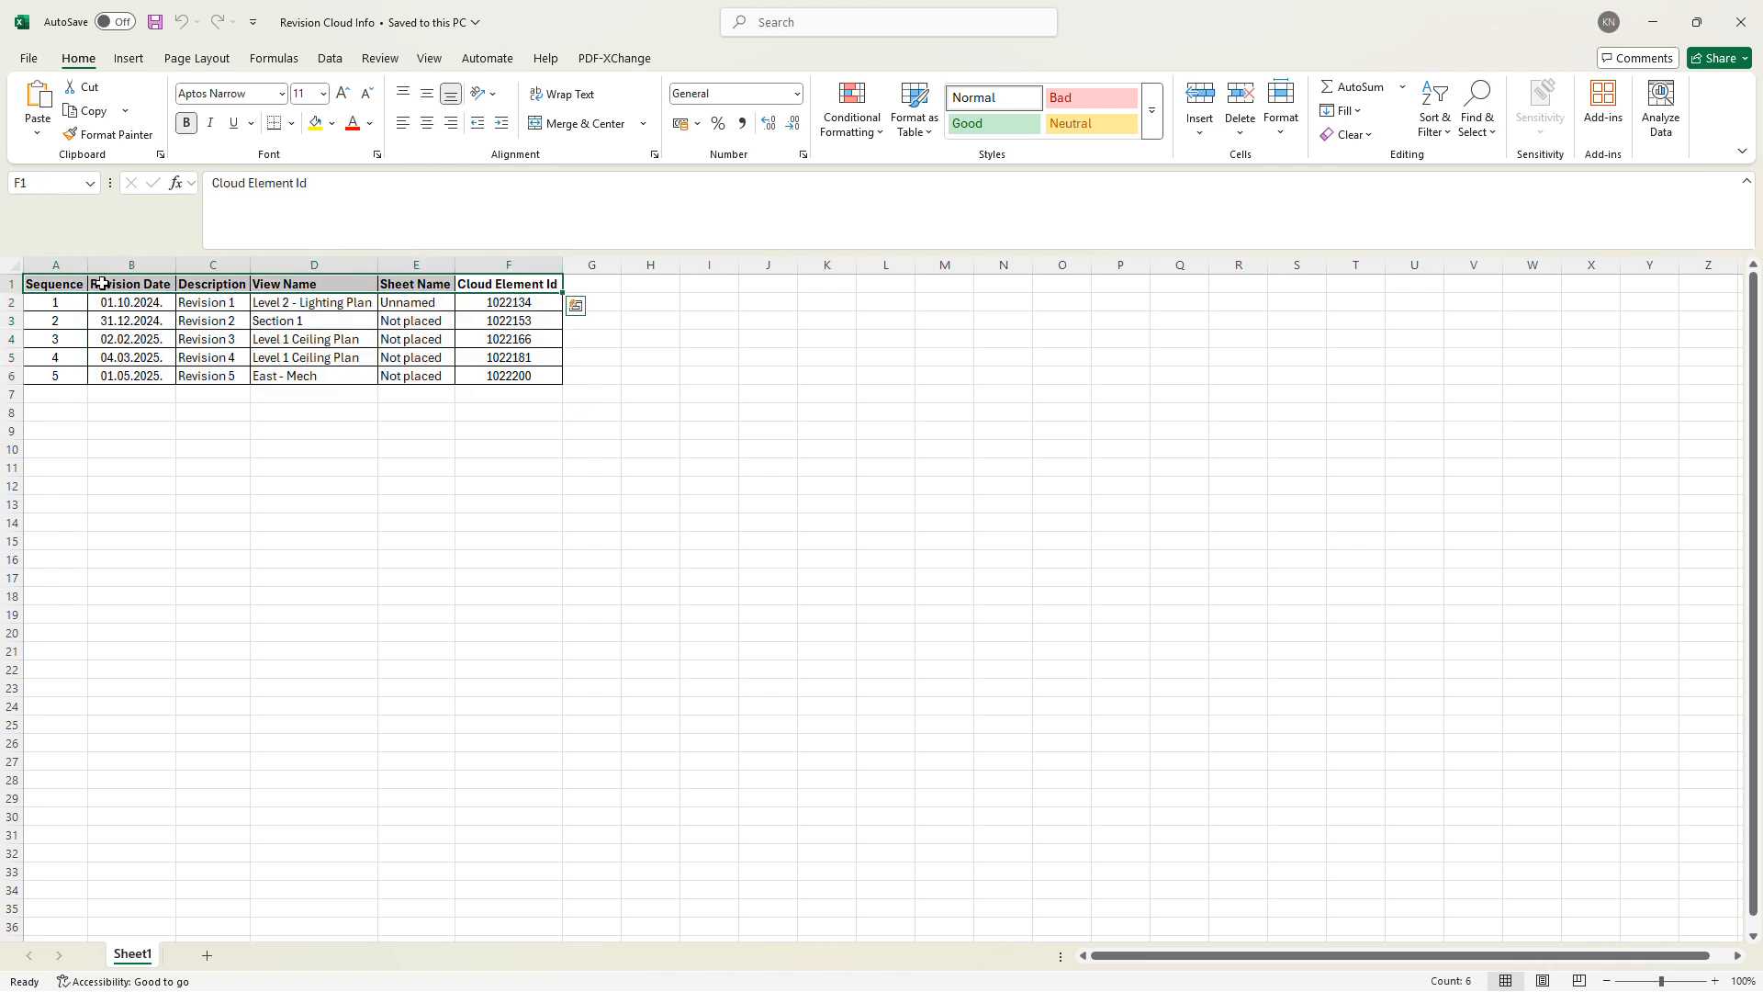
click(142, 327)
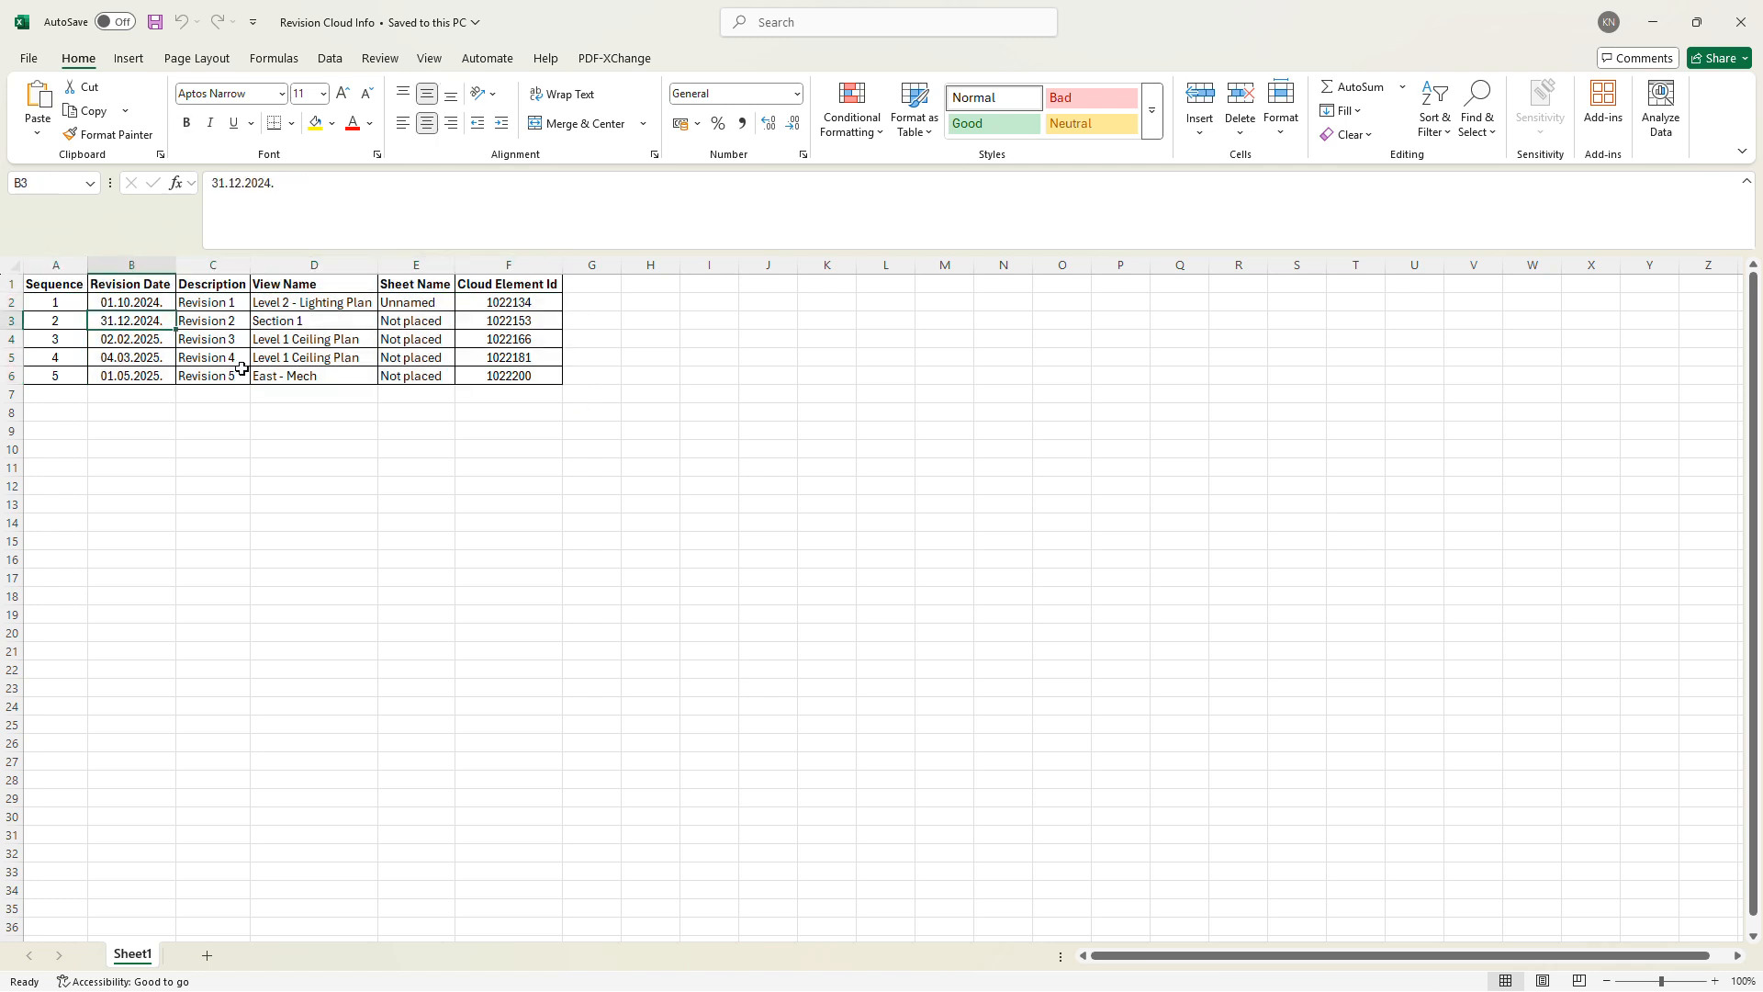
click(57, 265)
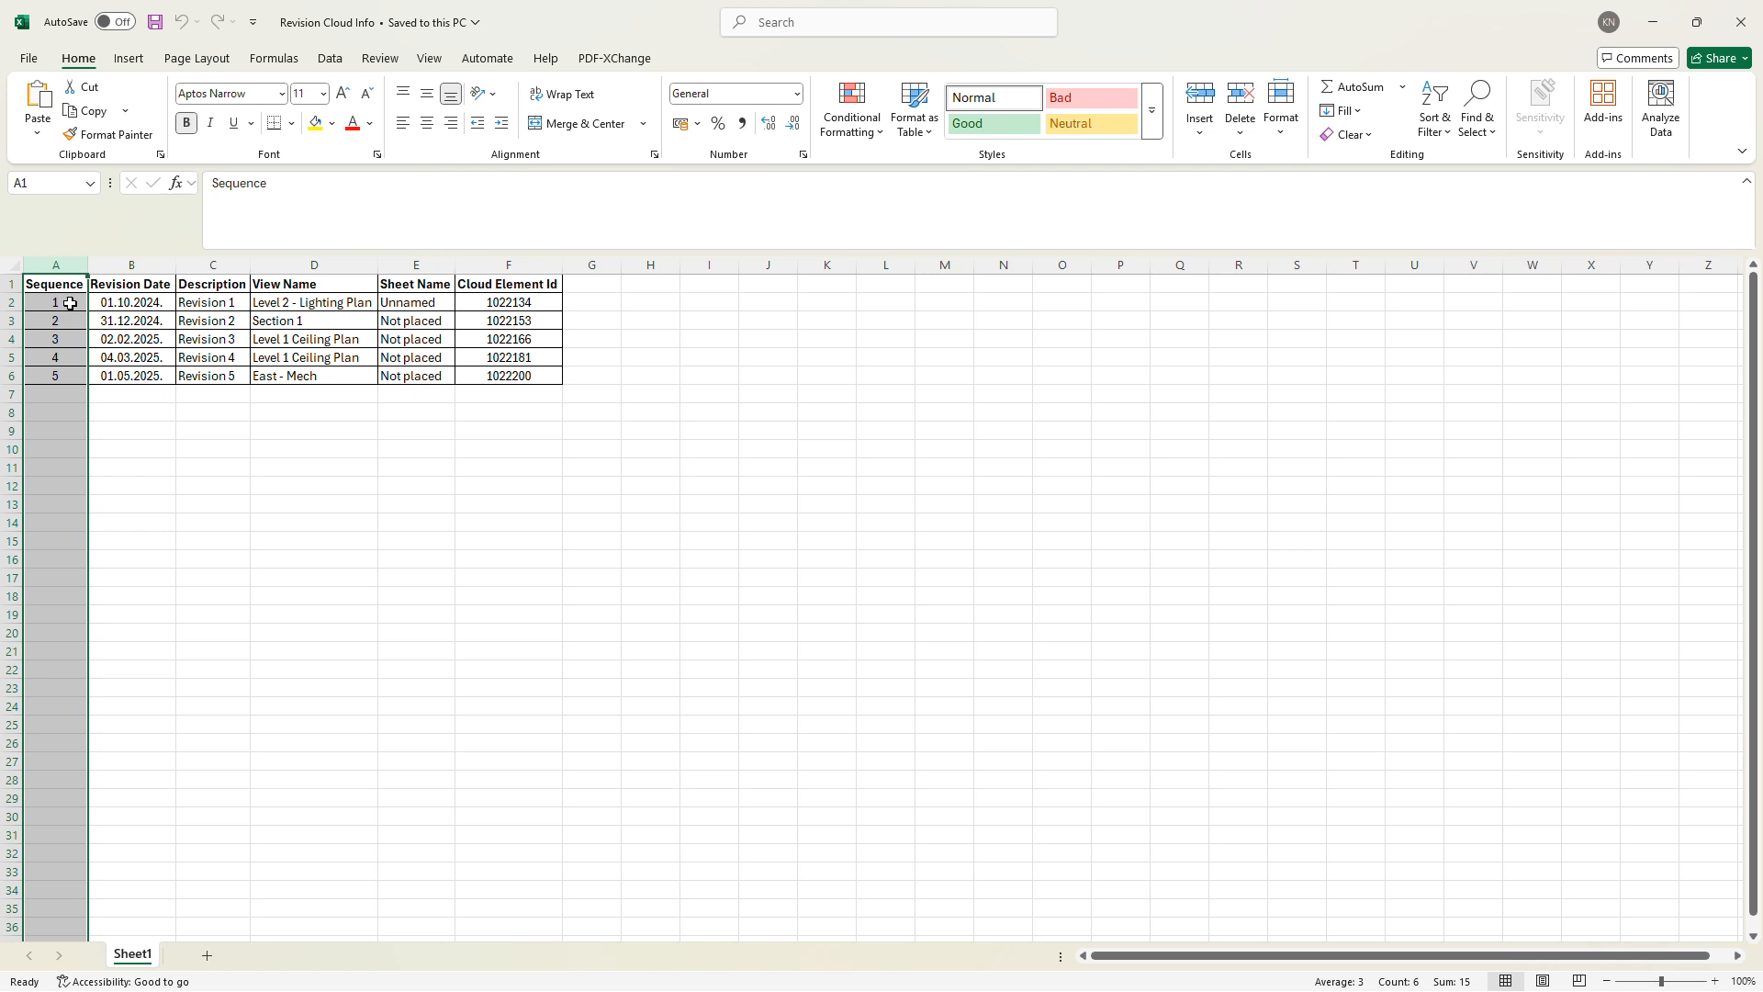
click(293, 259)
click(300, 374)
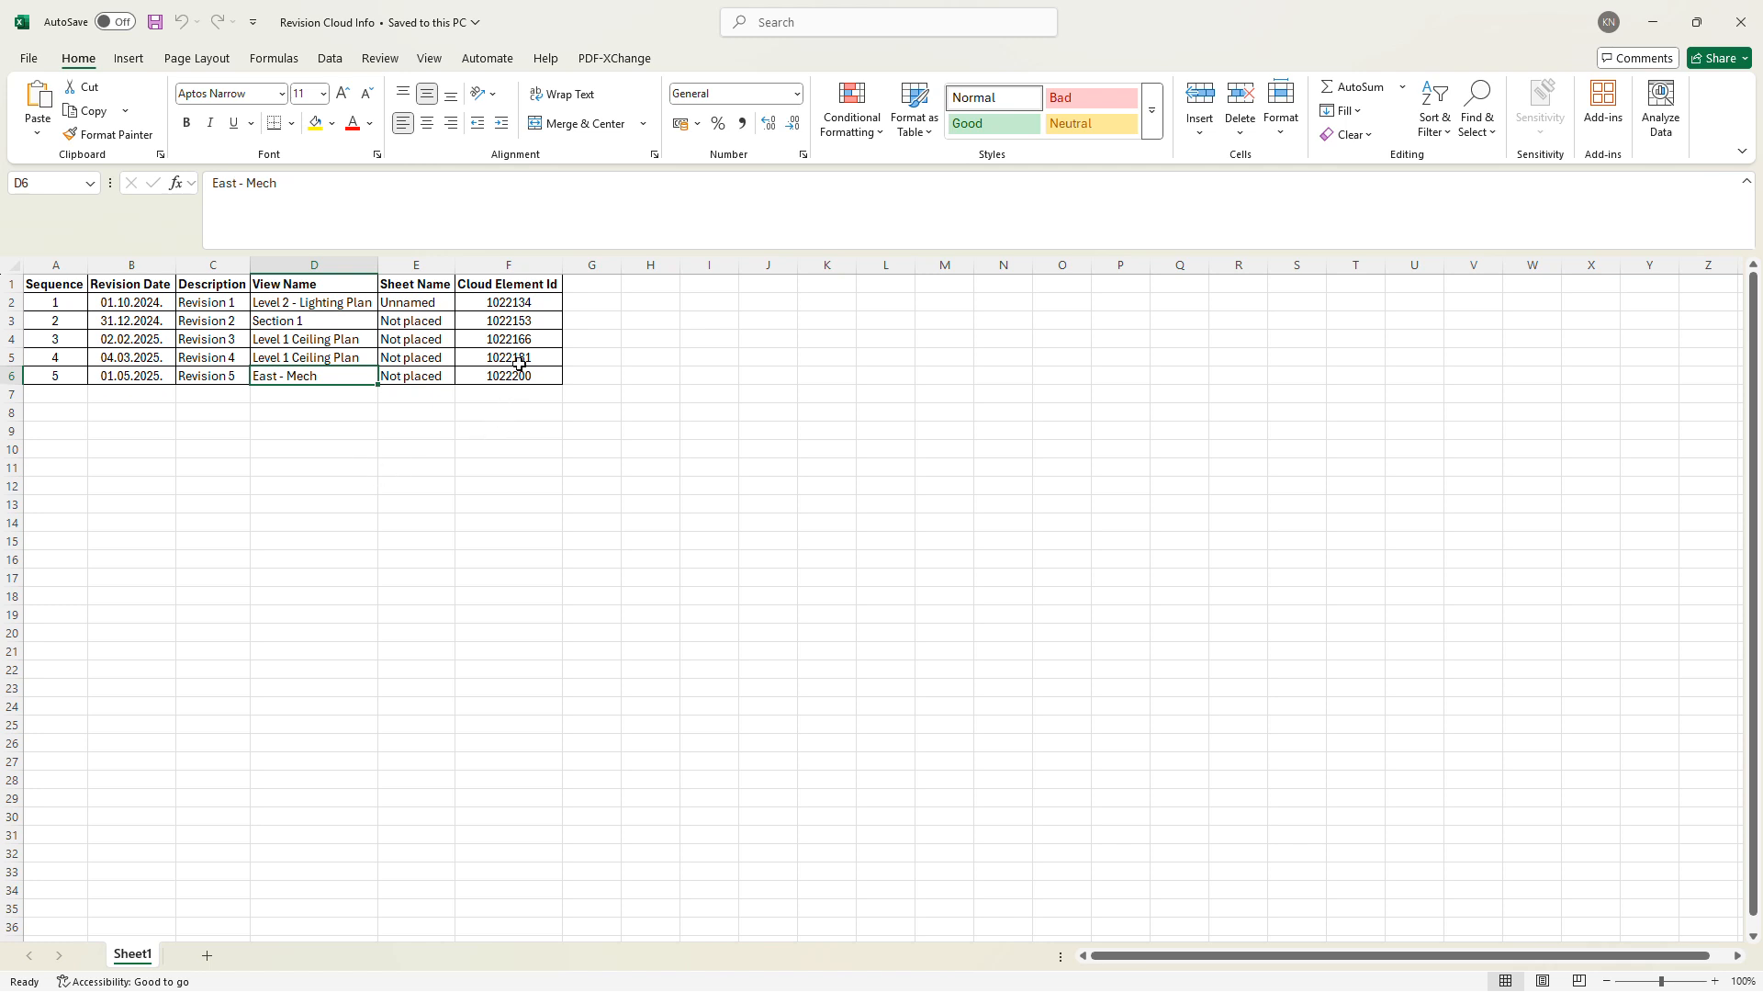
click(203, 355)
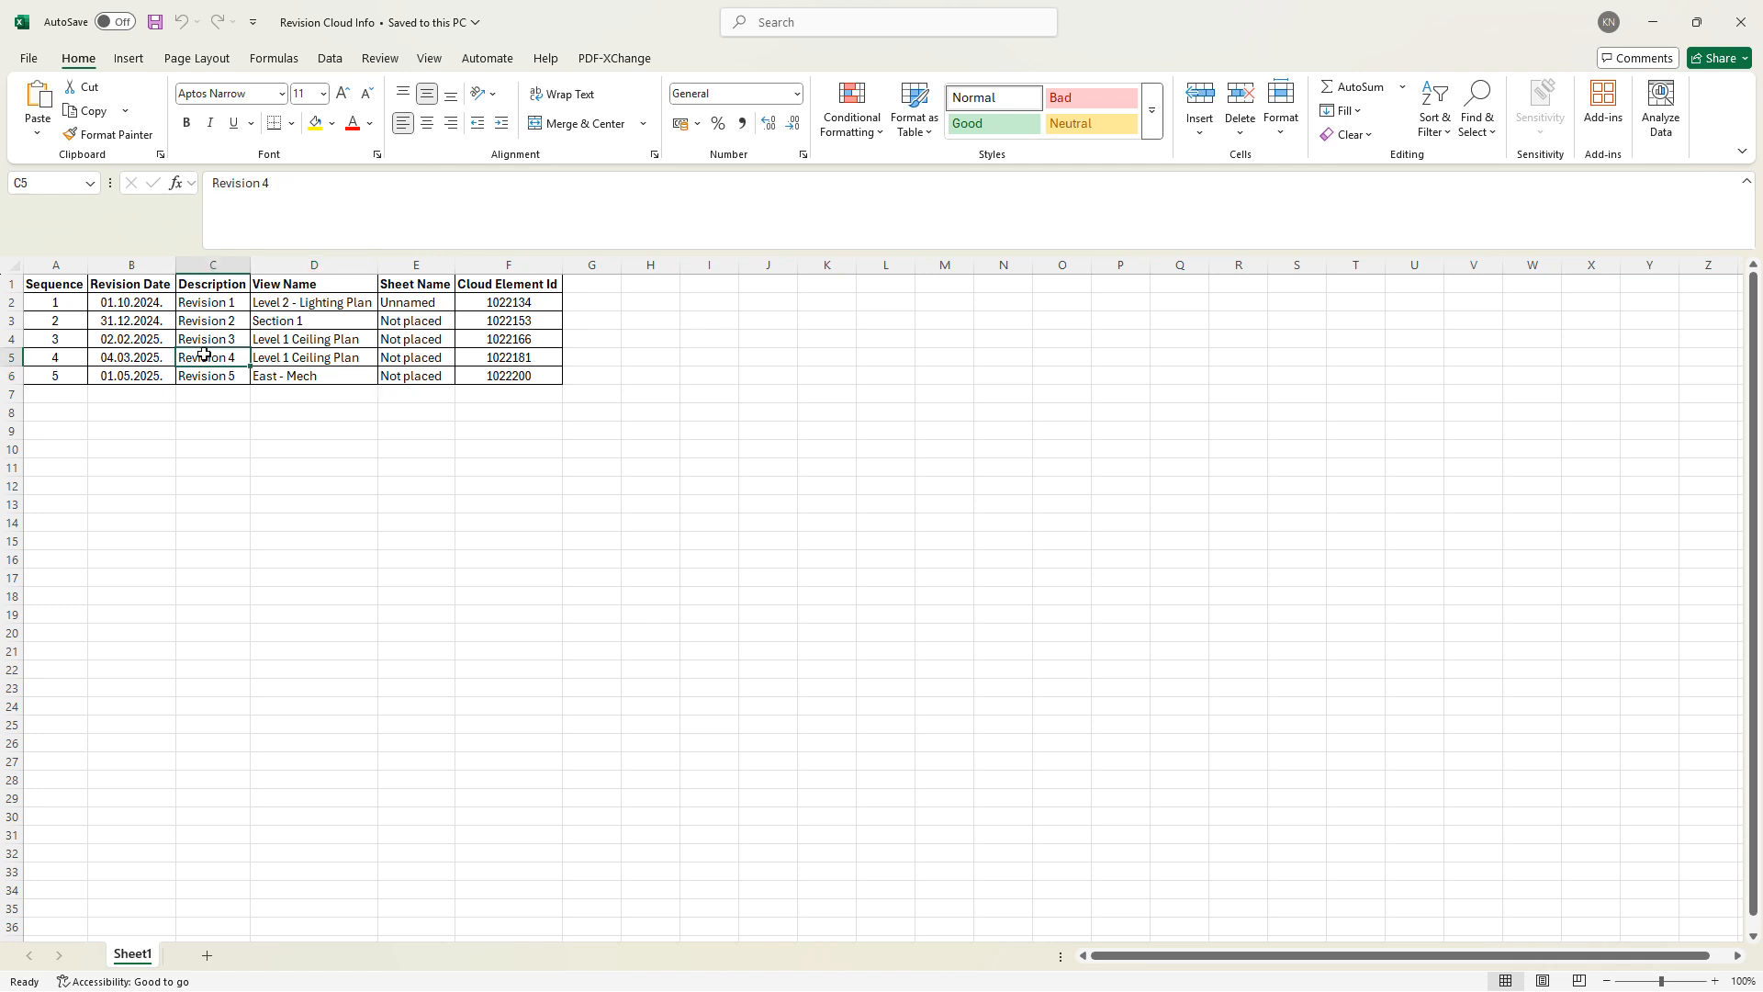
Step: Review the exported table column by column, from Sequence to View Name, followed by the sheet names and cloud element IDs of the five revisions
click(71, 263)
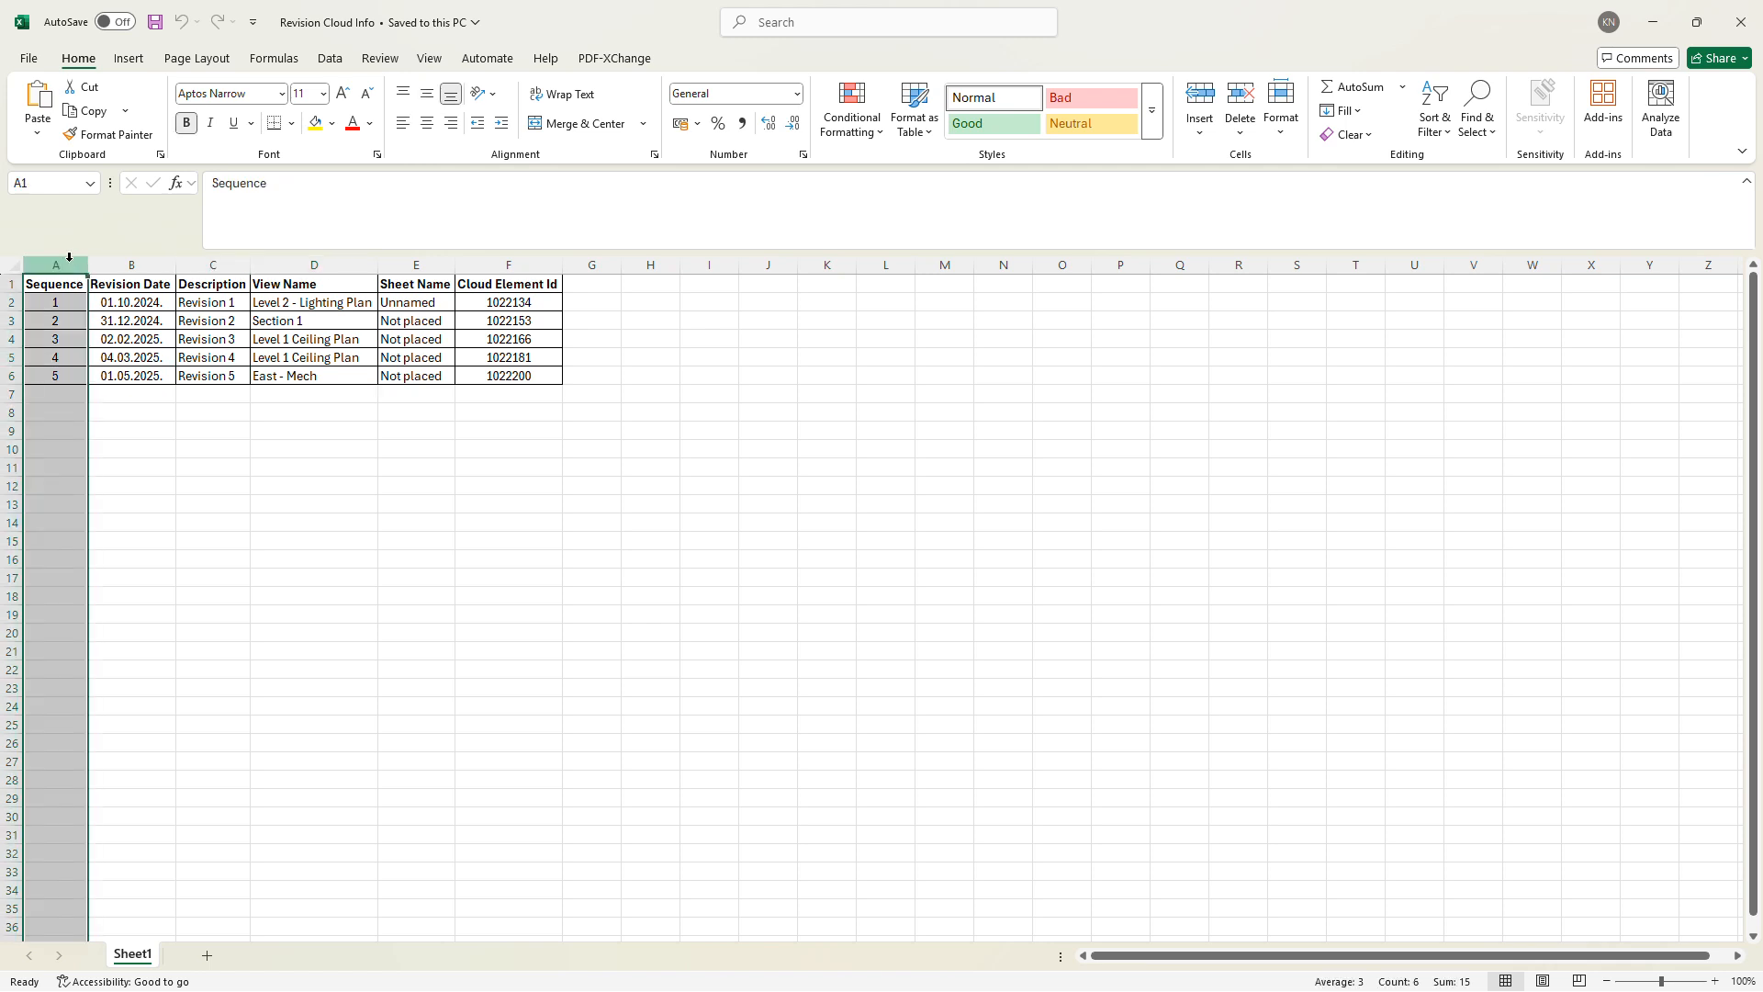
click(133, 266)
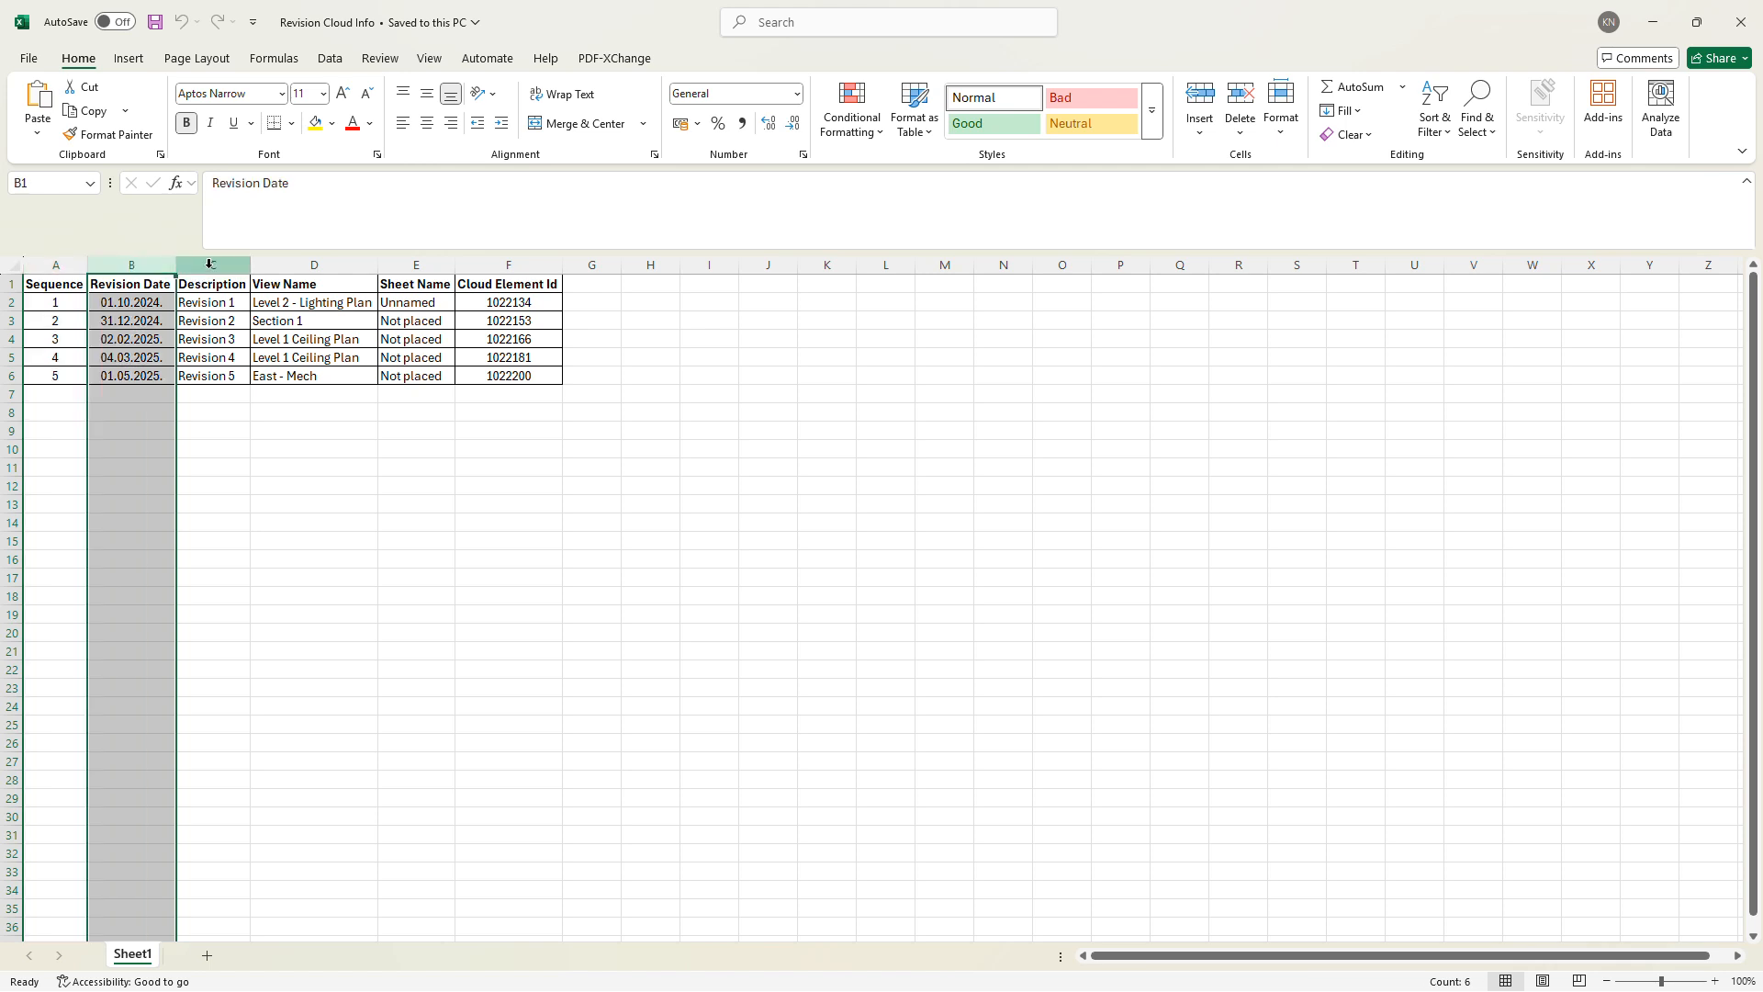
click(211, 263)
click(298, 264)
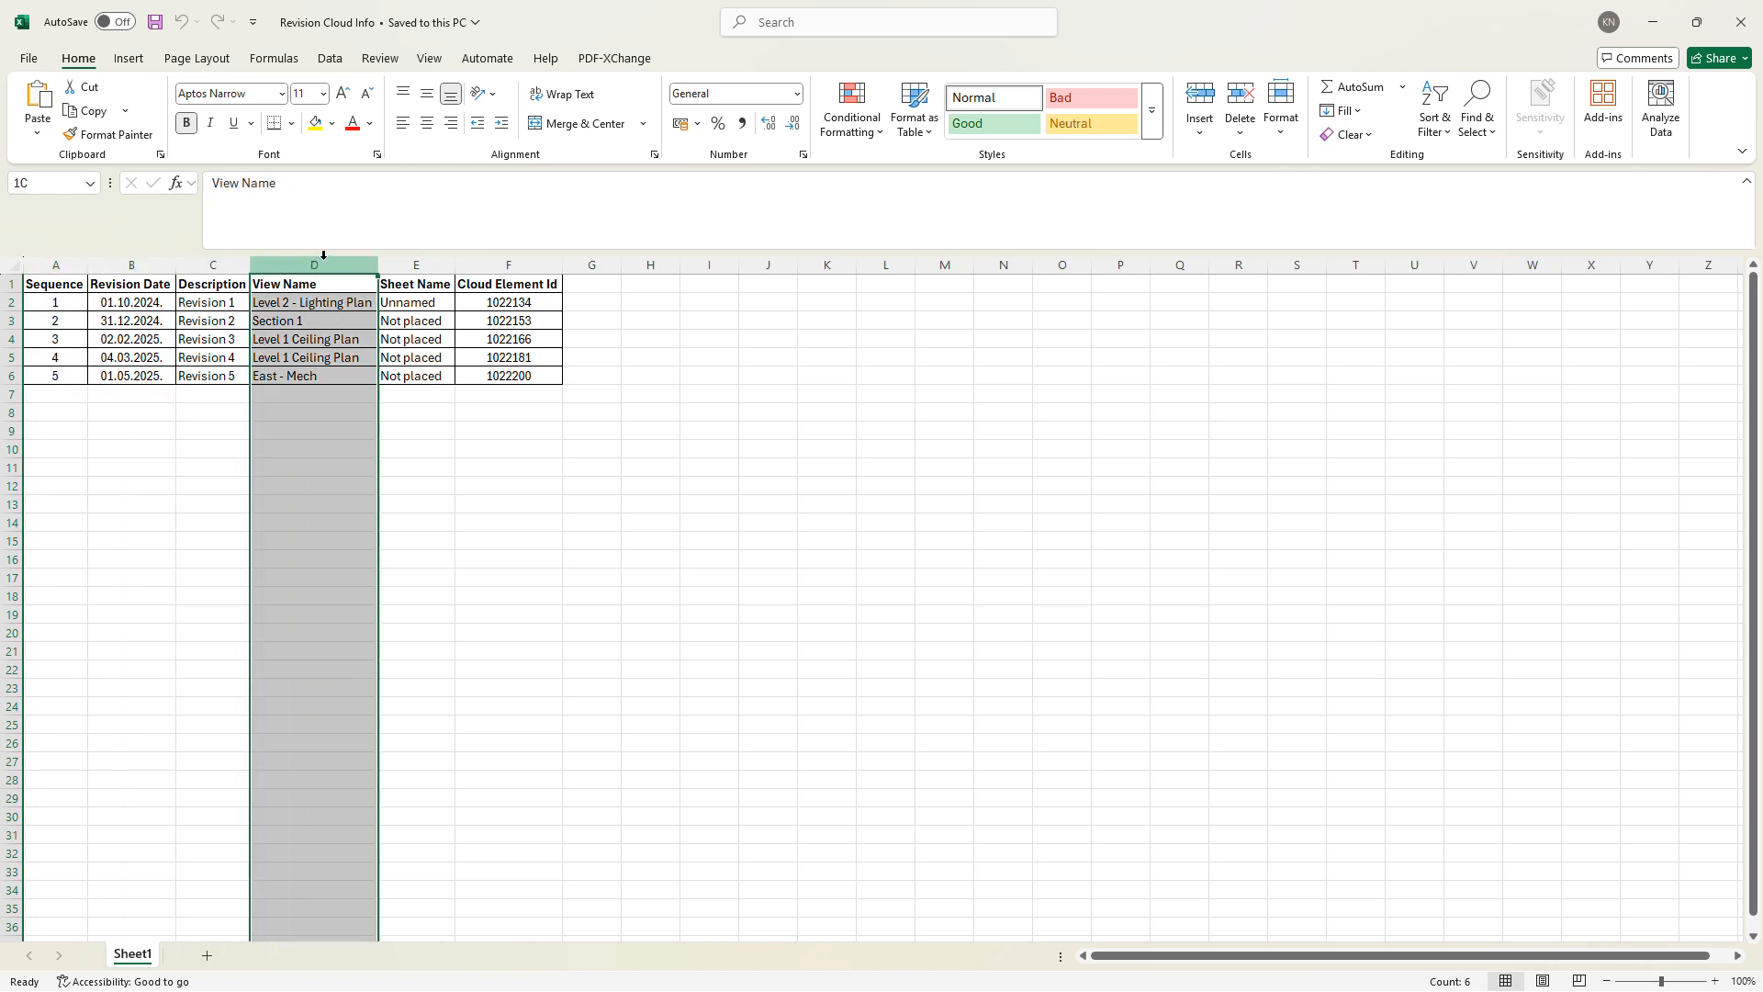
click(322, 307)
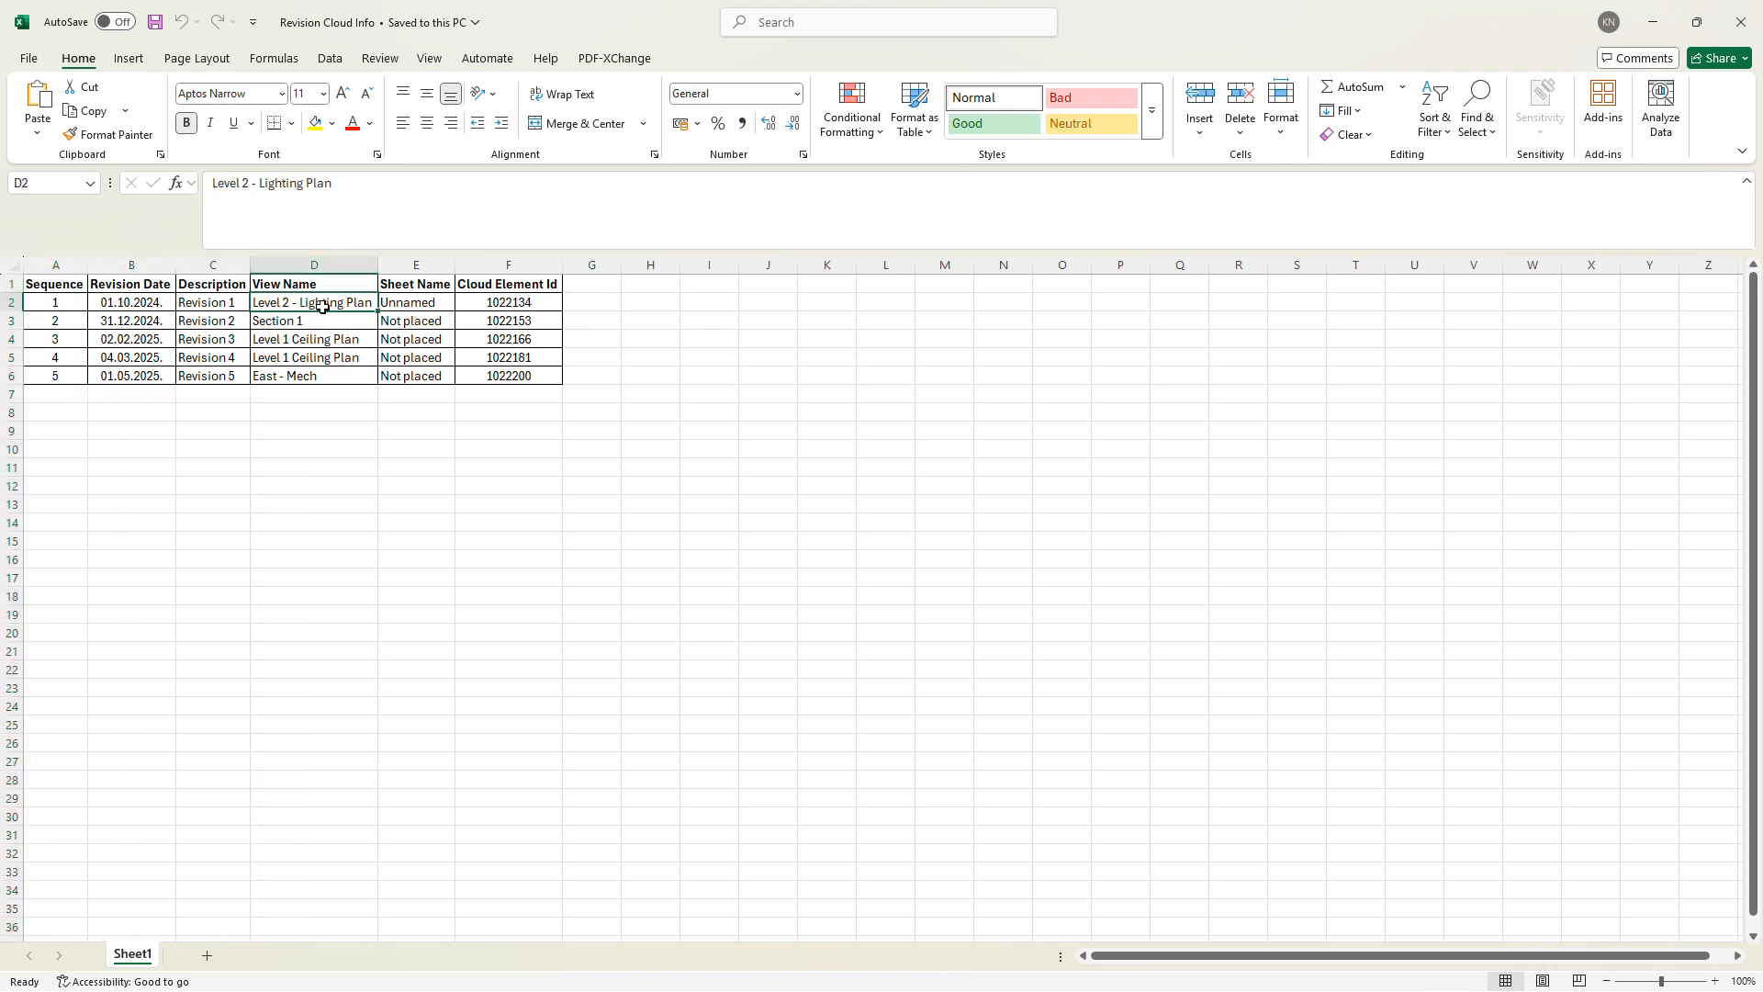
click(395, 304)
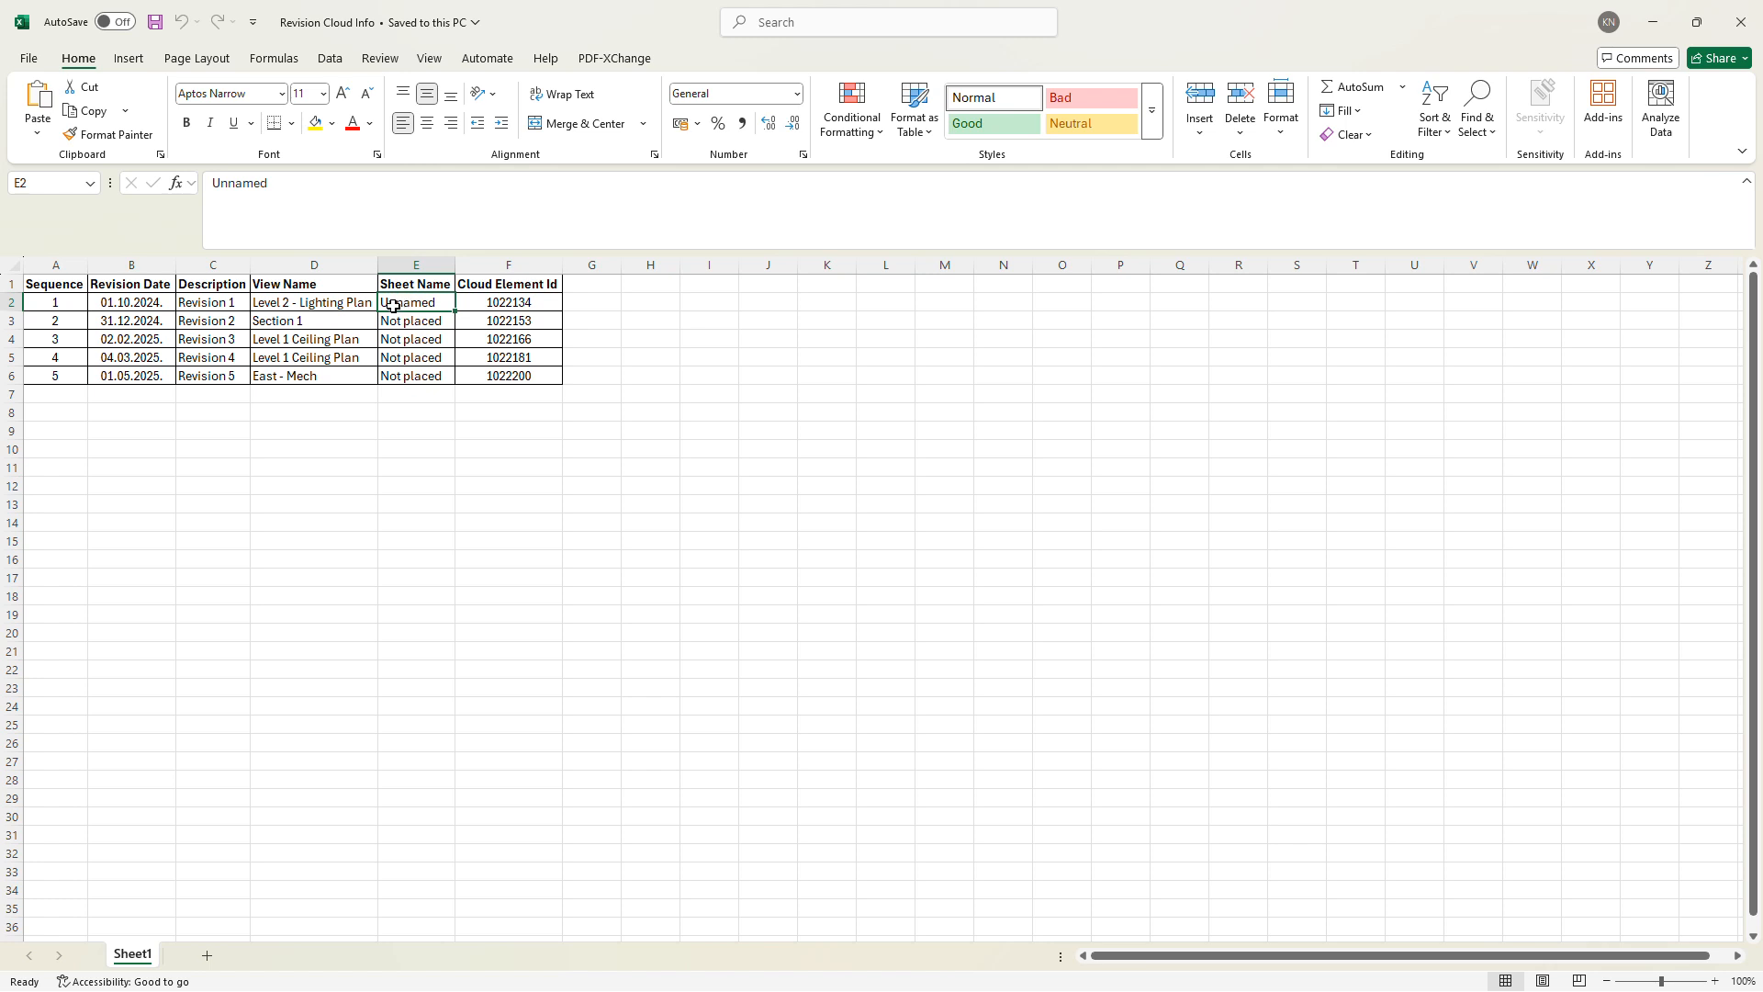
drag(312, 300, 418, 304)
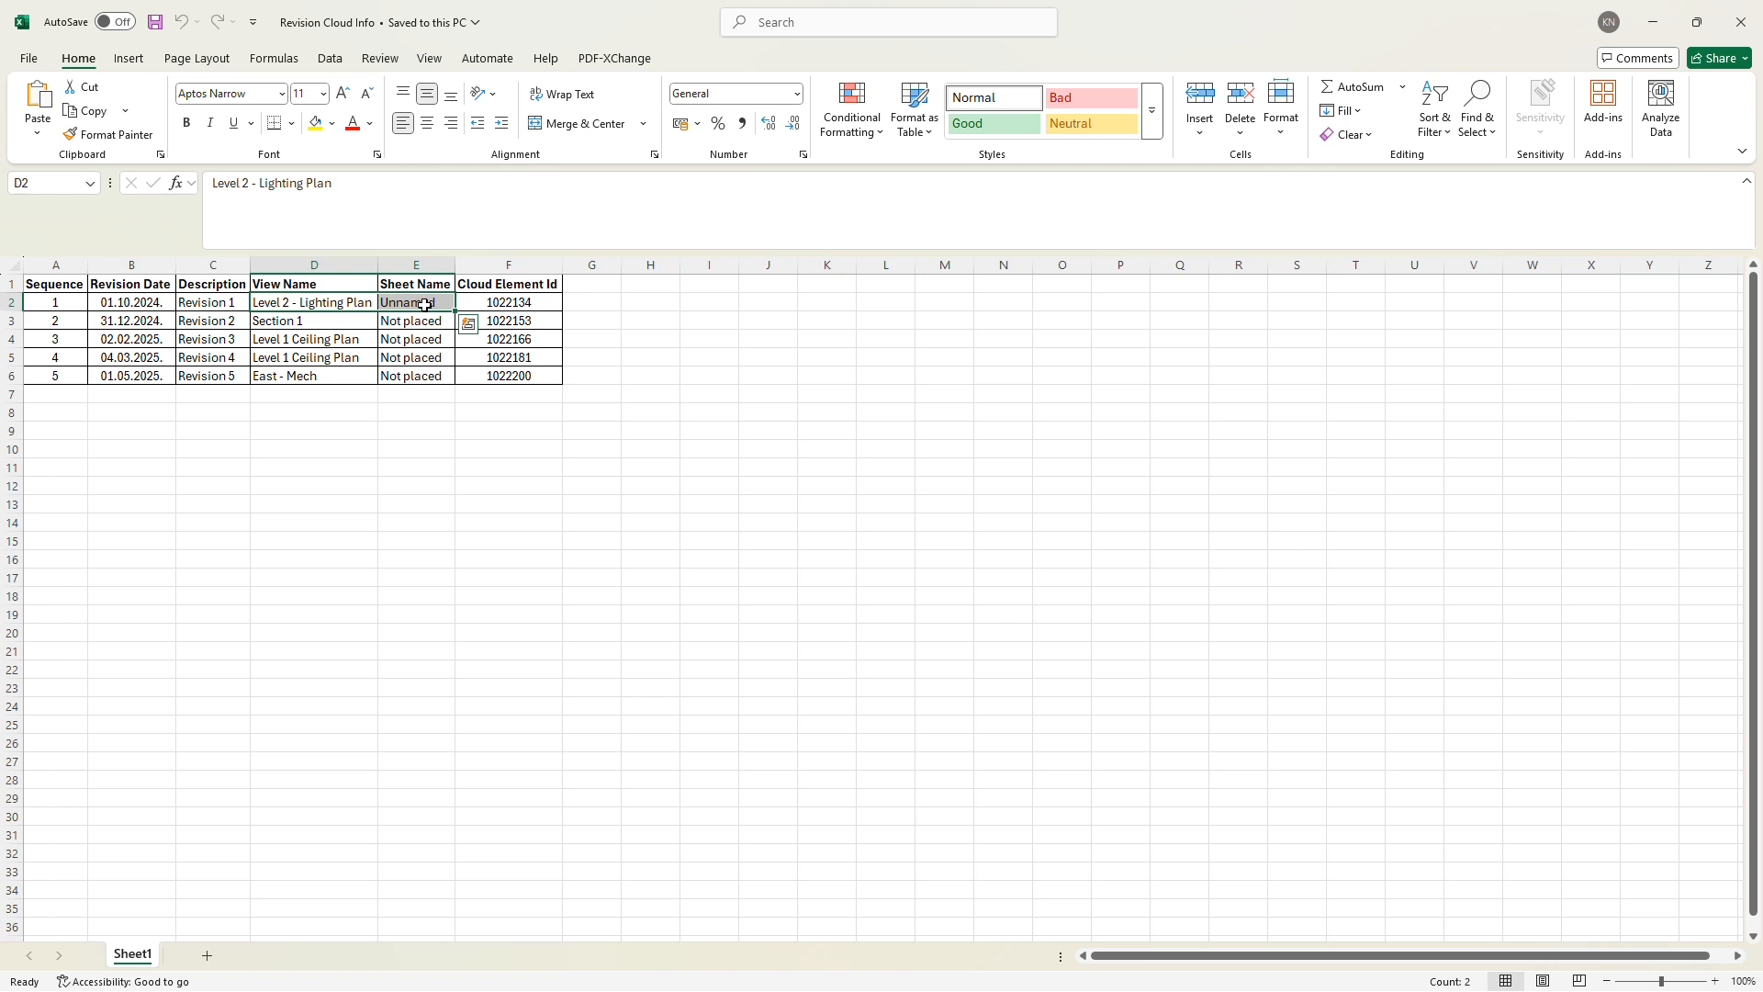
drag(423, 321, 413, 382)
click(513, 300)
drag(513, 300, 507, 380)
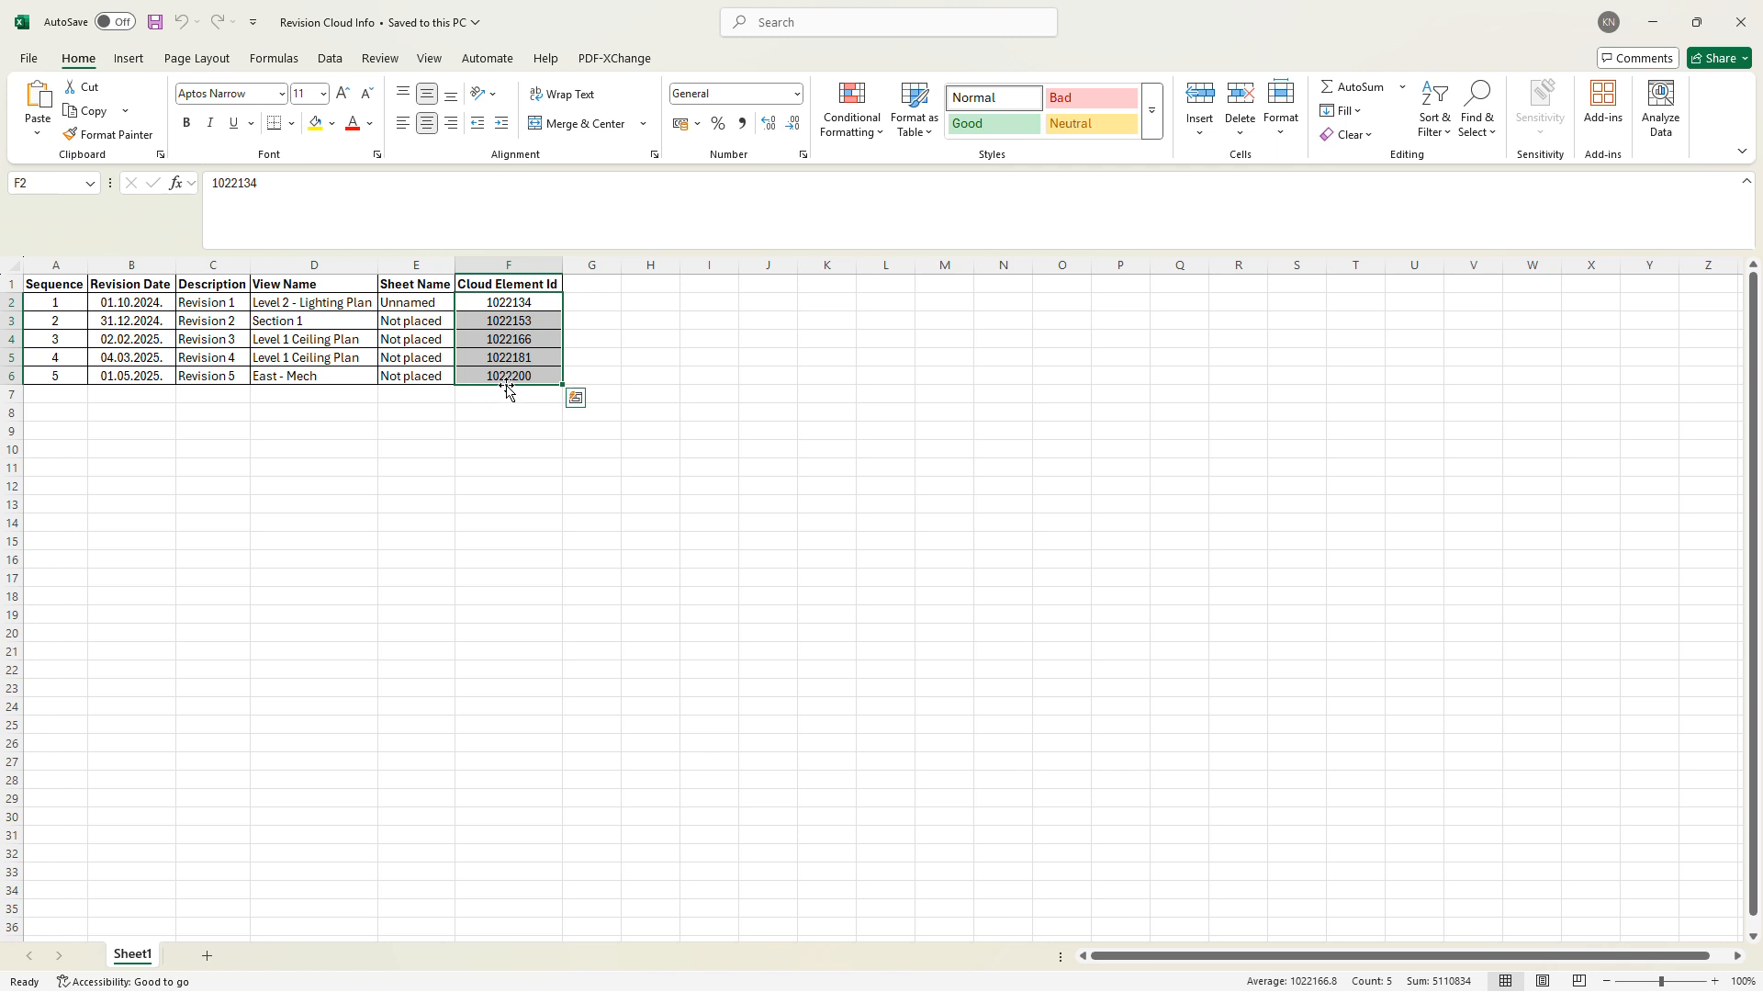
click(508, 300)
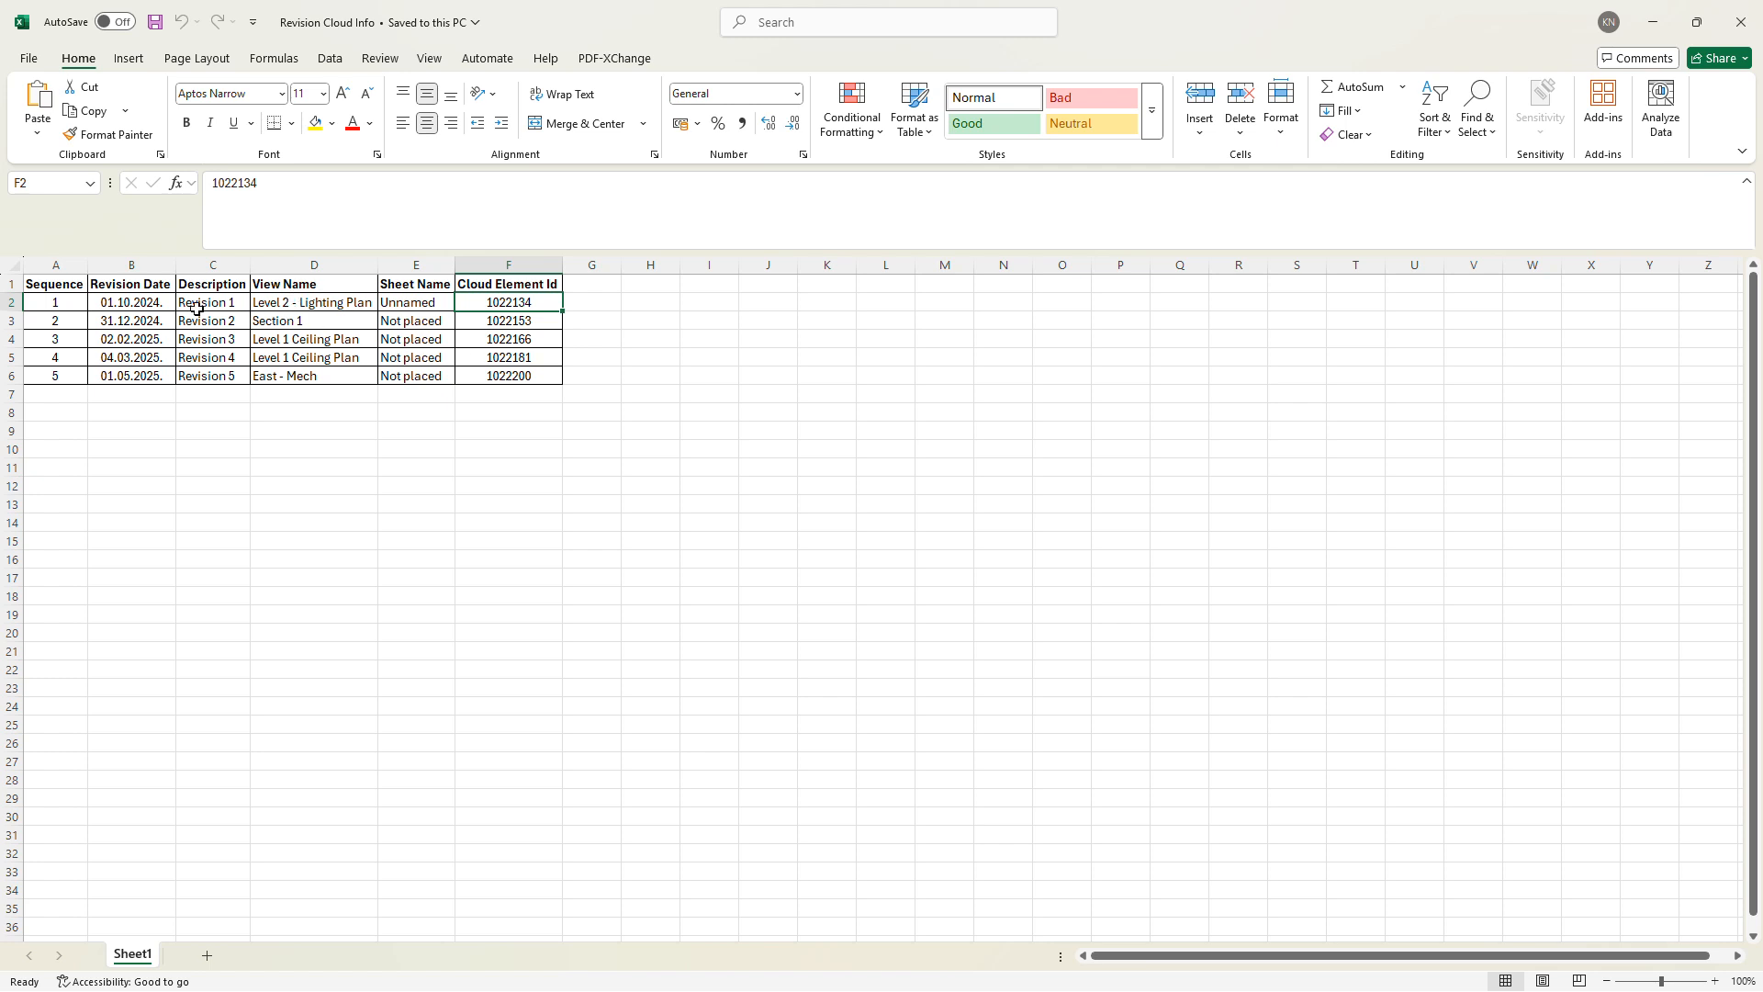
Step: Copy the view name Level 2 - Lighting Plan from the Revision 1 row and switch to Revit
click(292, 312)
drag(332, 183, 36, 176)
key(ctrl+c)
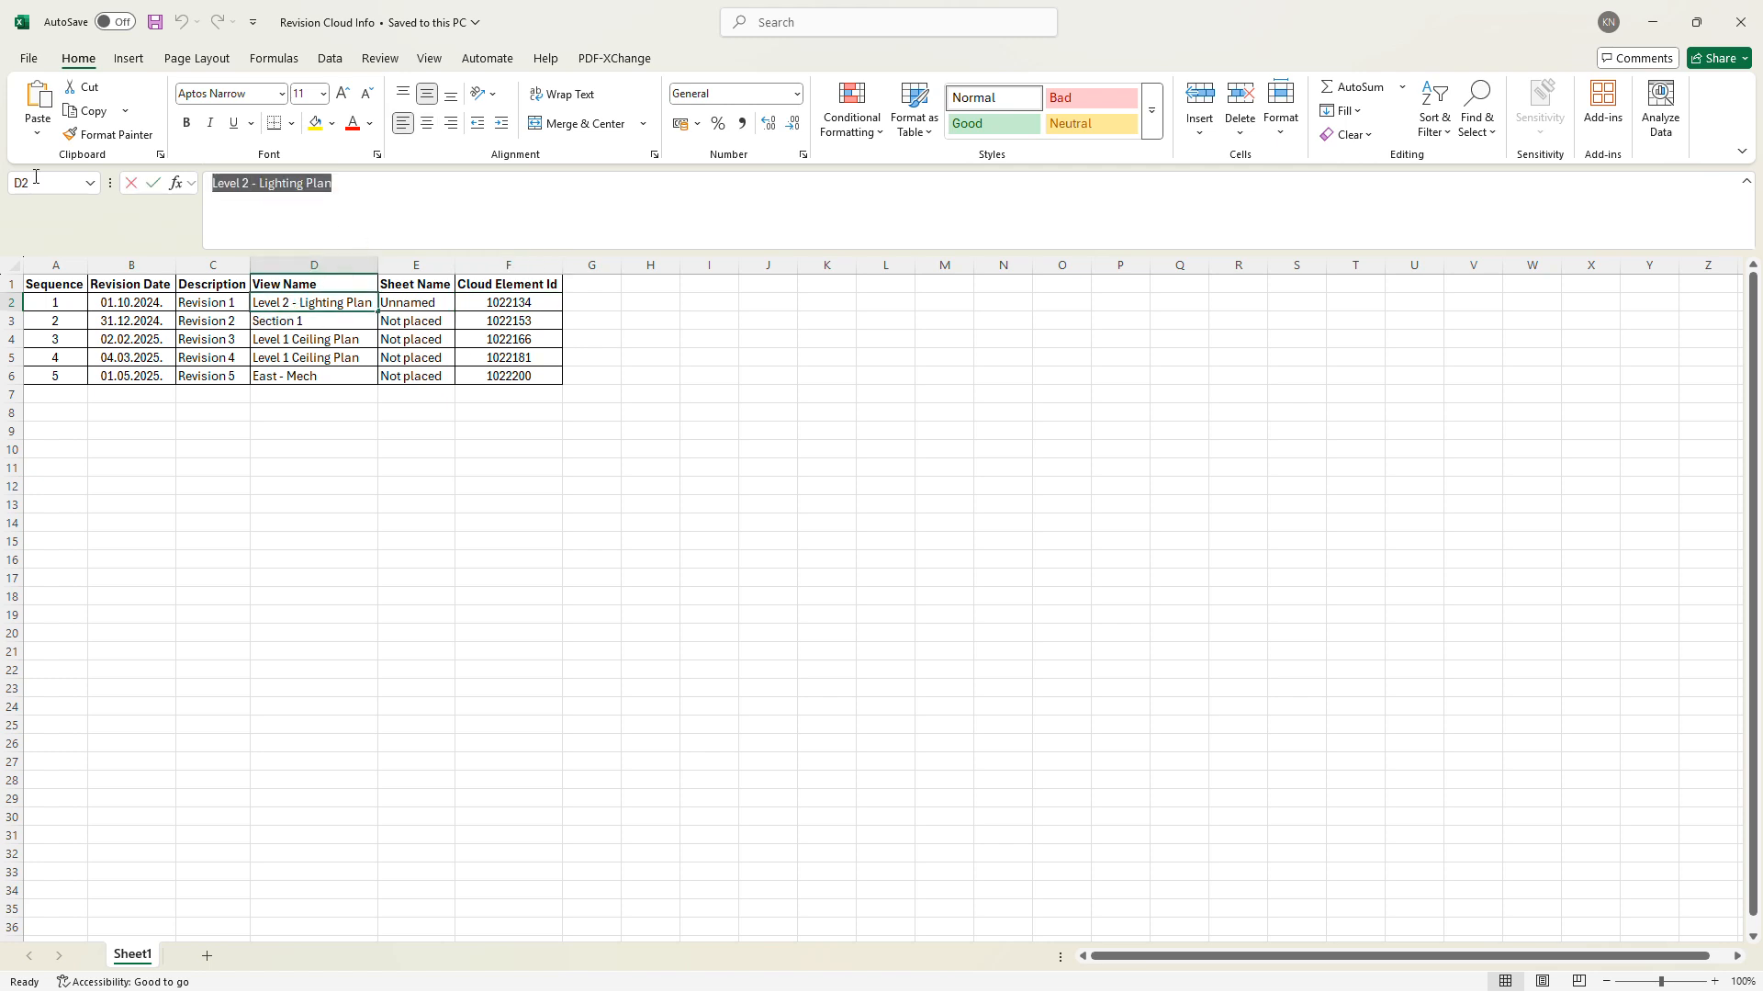
click(1658, 33)
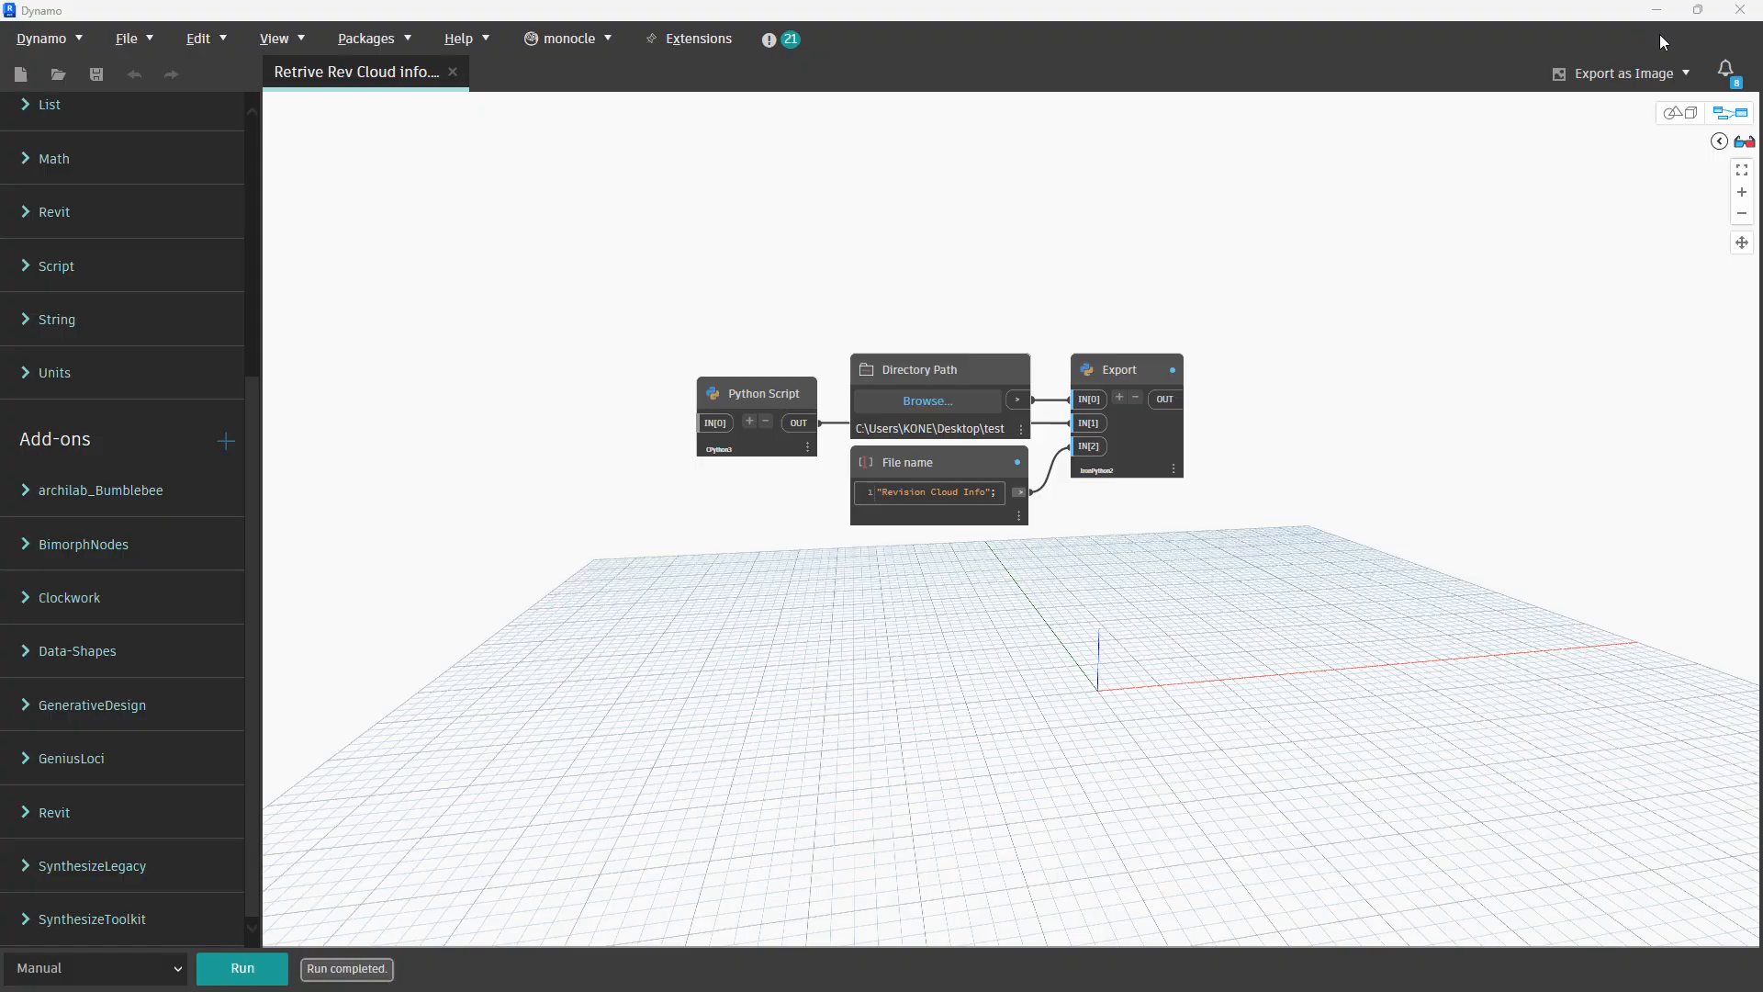
click(1657, 10)
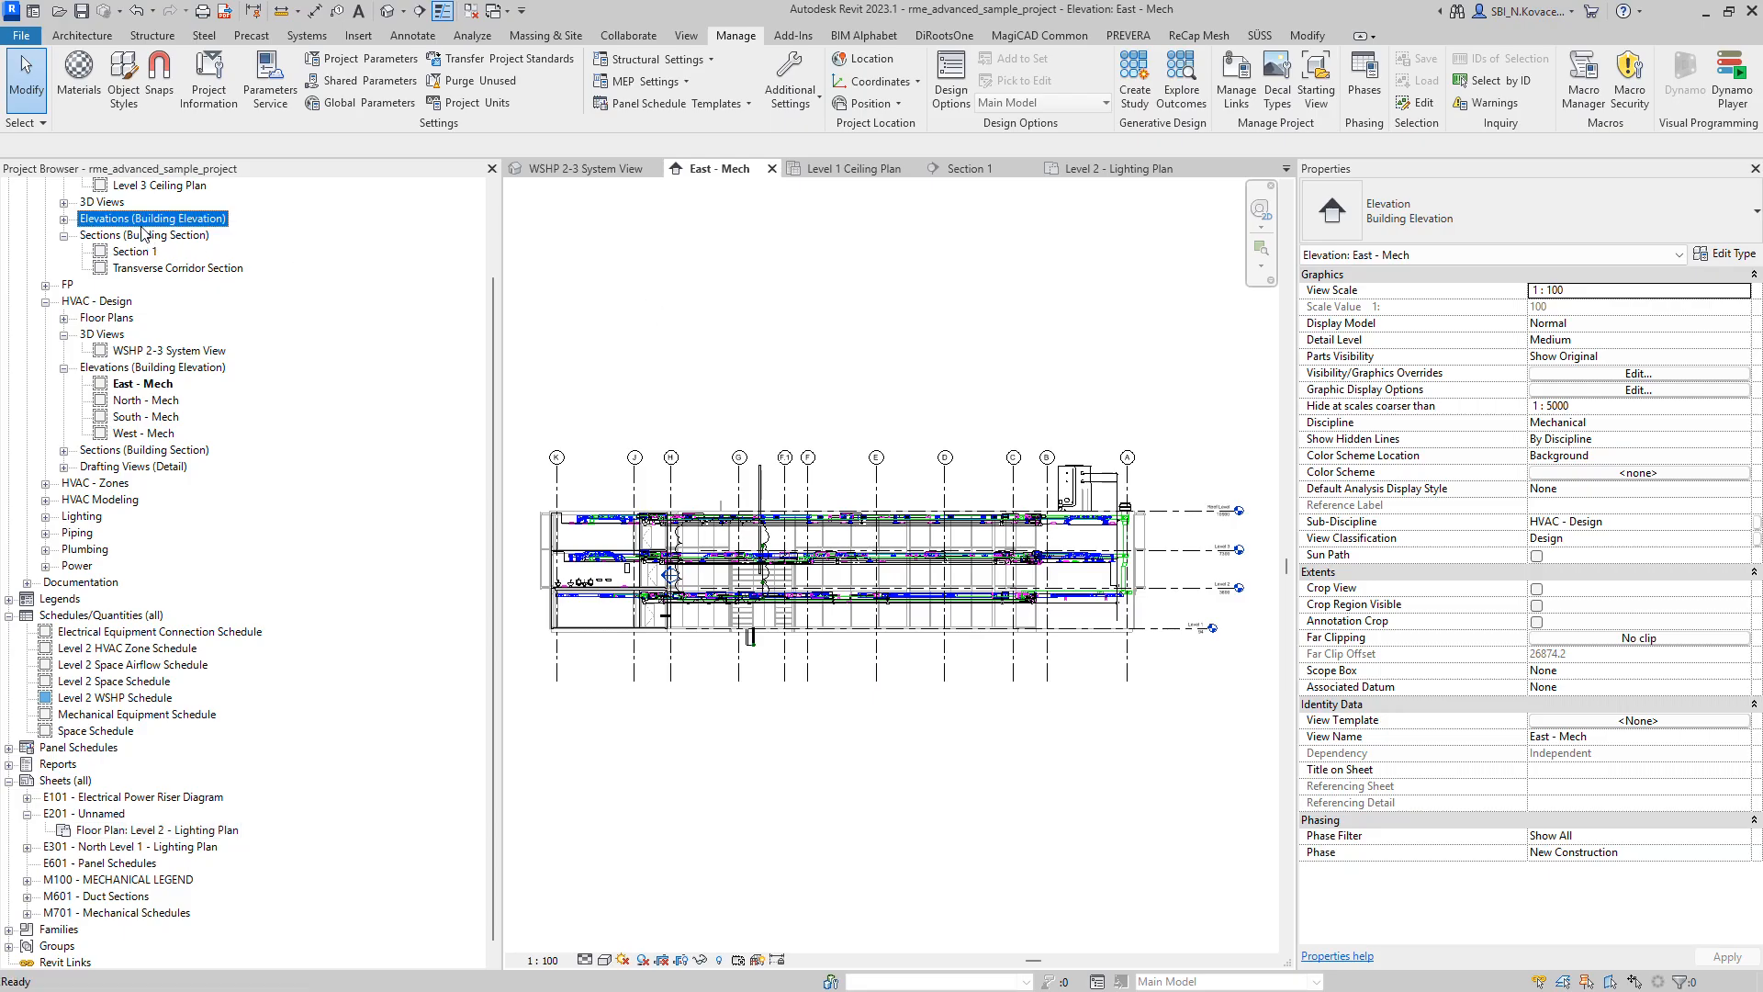
Step: Search the Project Browser for the copied view name Level 2 - Lighting Plan and open that floor plan
key(ctrl+f)
key(ctrl+v)
click(505, 365)
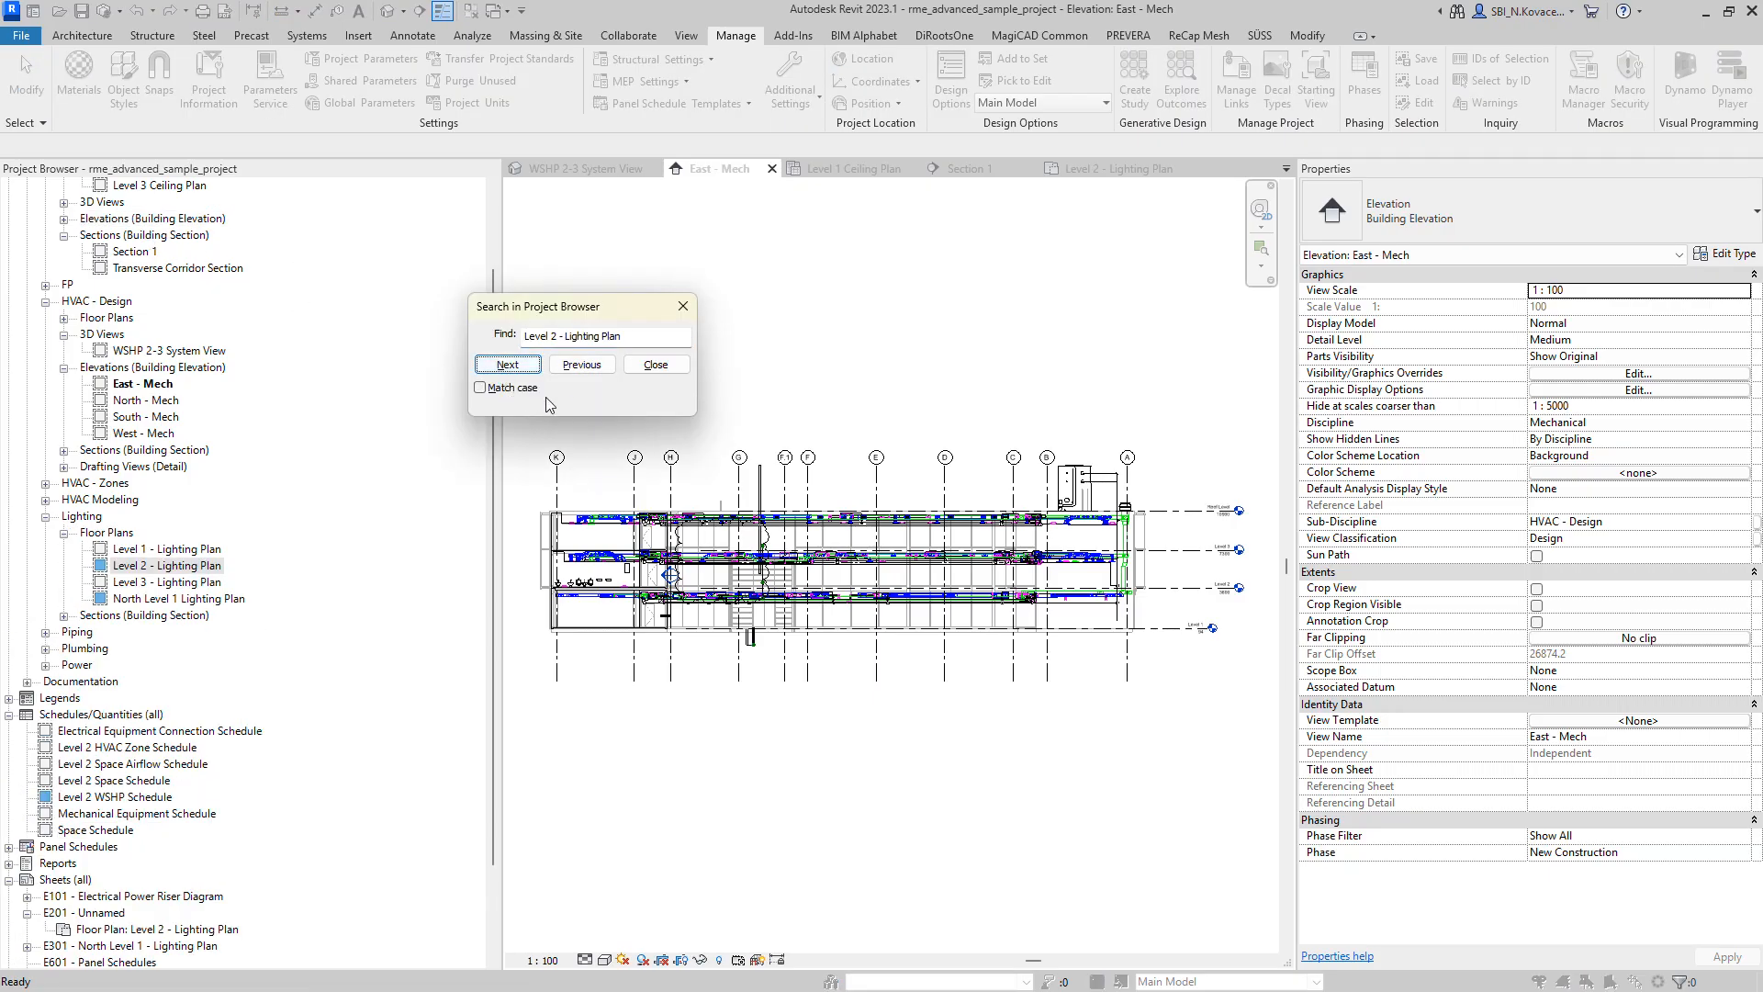
click(655, 365)
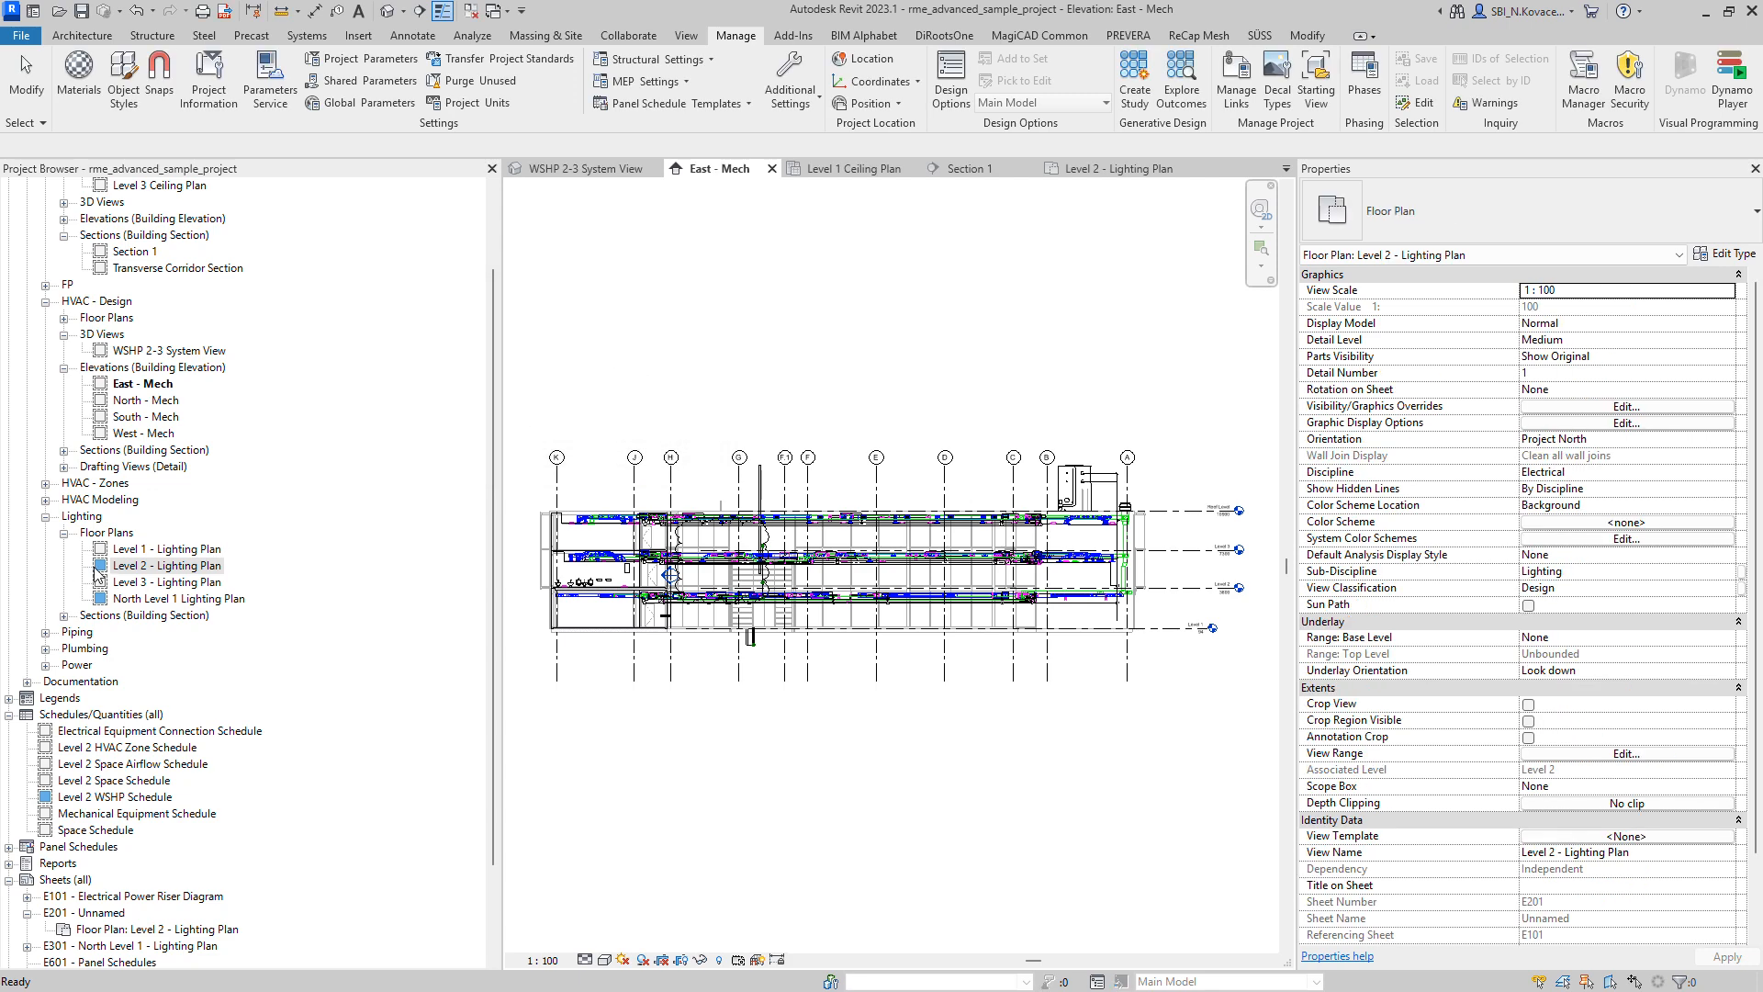
click(149, 575)
key(Return)
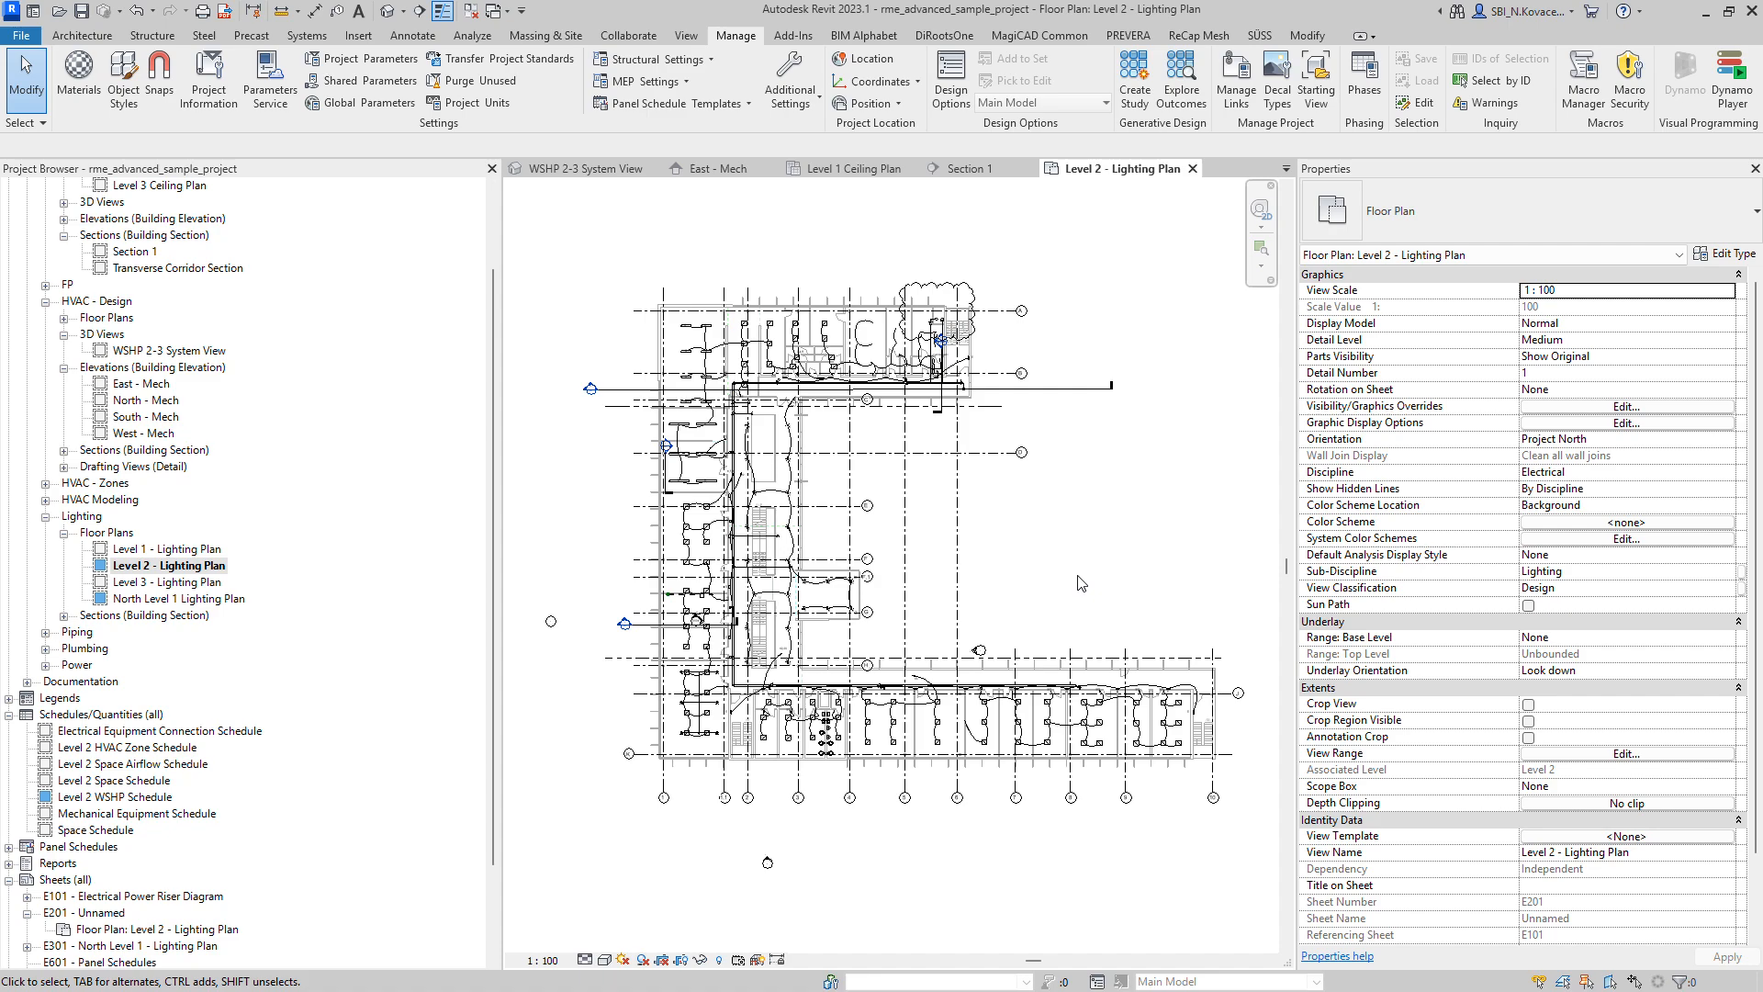
Step: Switch to Excel, copy the Revision 1 cloud element ID 1022134 from cell F2, and return to Revit
key(alt)
key(Escape)
key(alt+Tab)
click(508, 303)
key(ctrl+c)
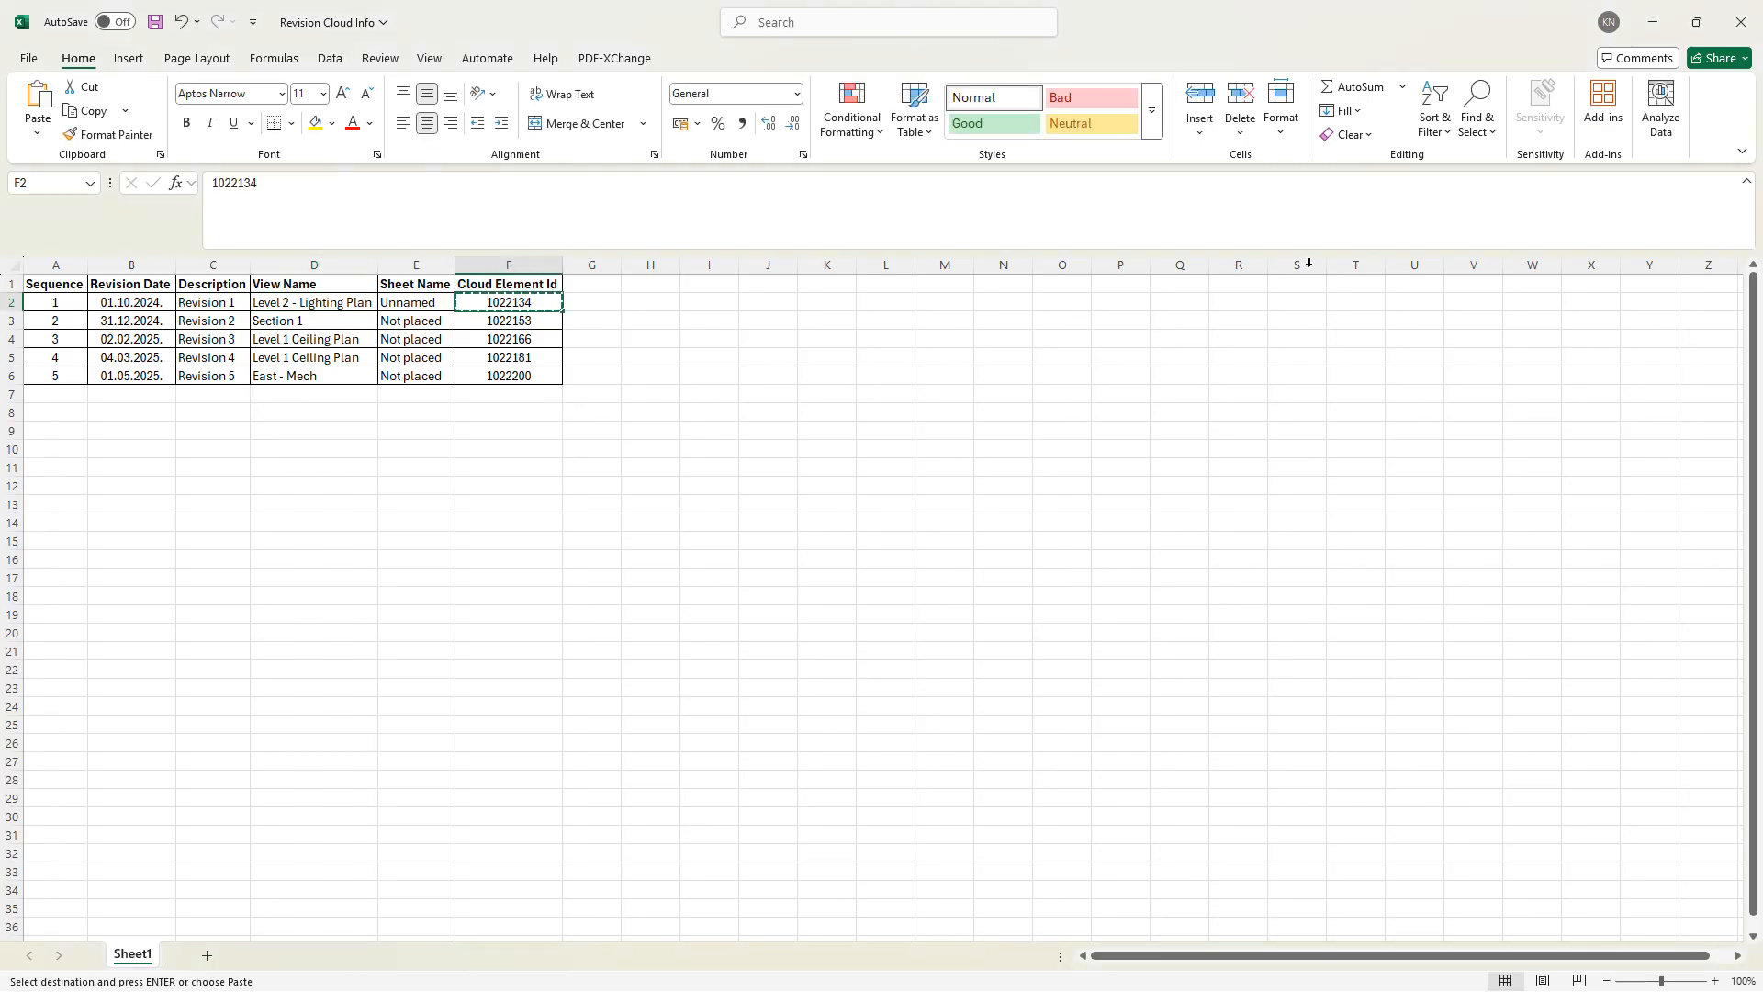
click(1653, 22)
Step: Select the revision cloud by the copied element ID, check its revision and date properties, and clear the selection
key(s)
key(i)
key(ctrl+v)
click(887, 530)
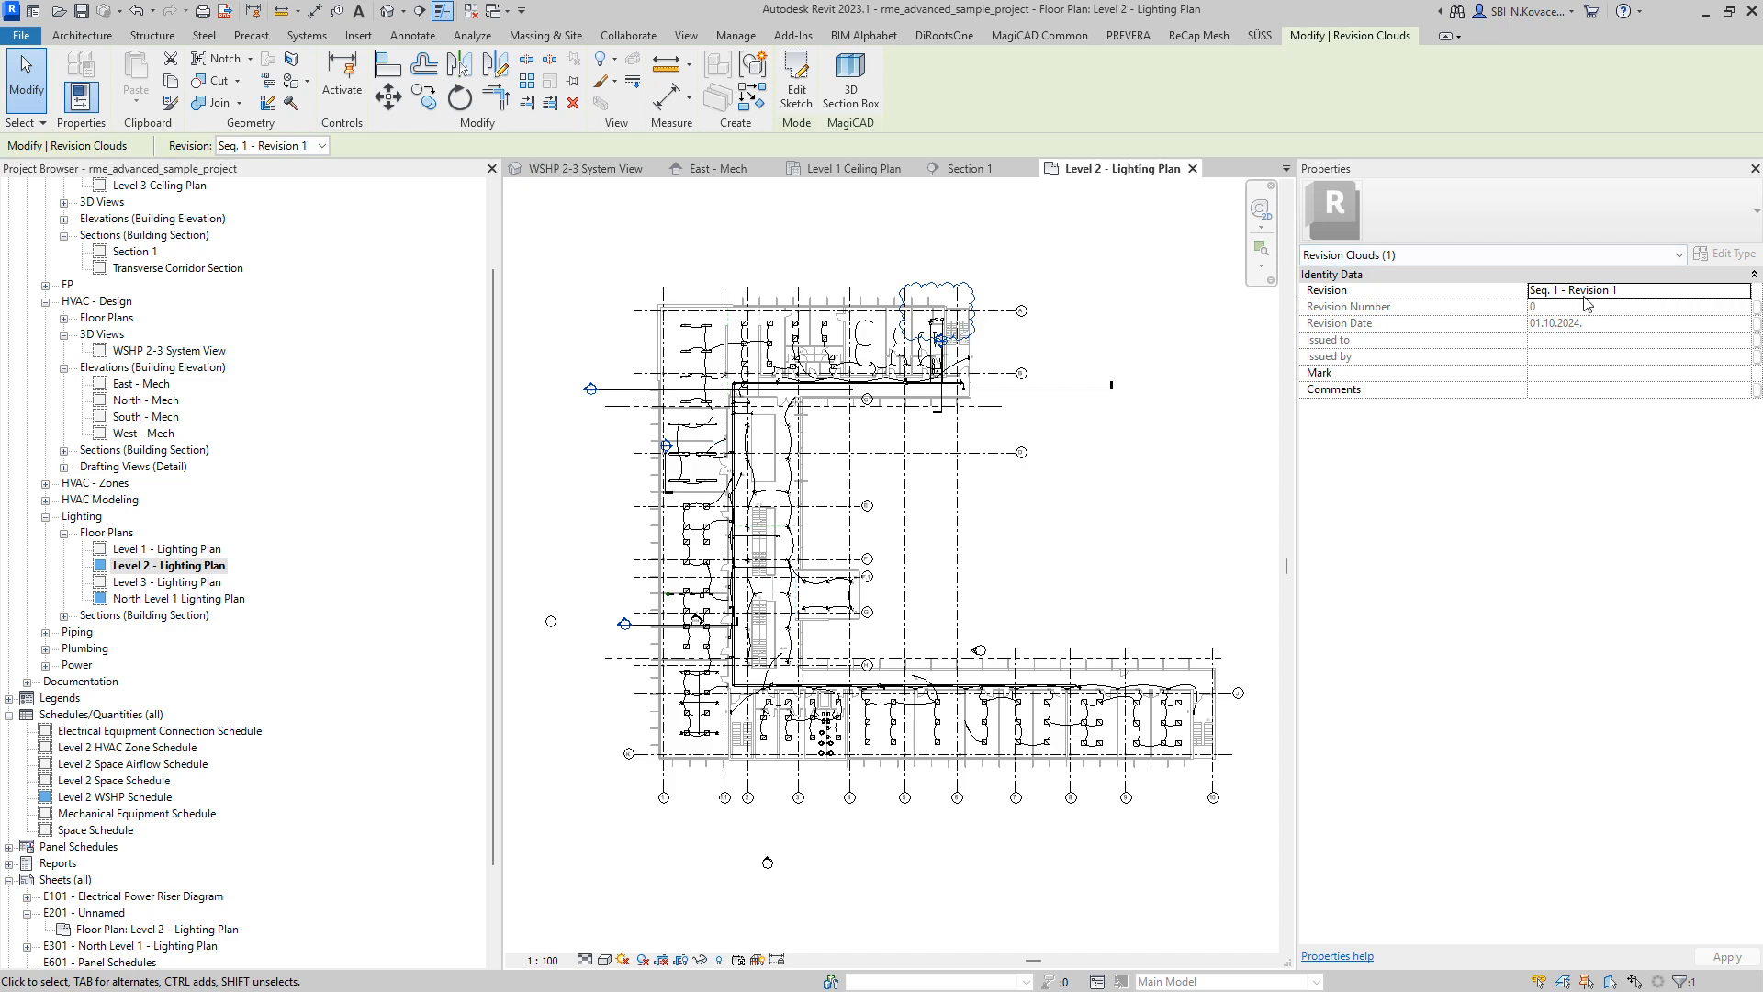
click(1126, 530)
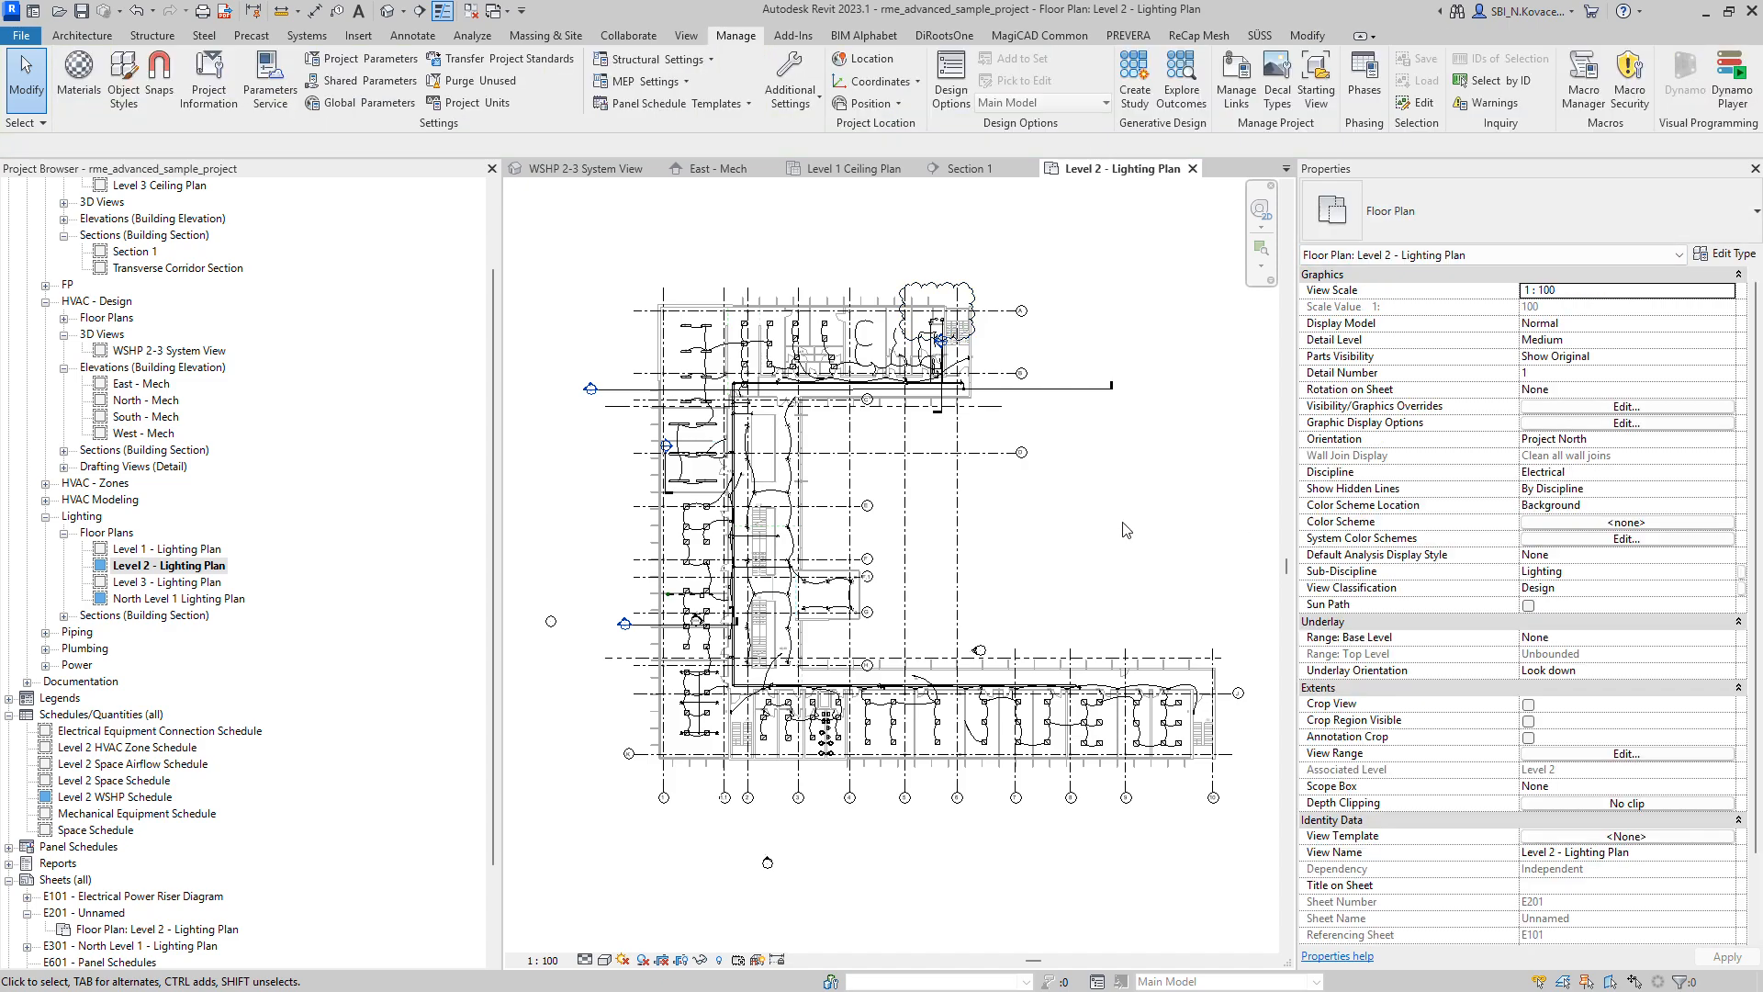
Step: In Excel, check the date, description and sequence cells of the Revision 1 row against the cloud, and return to Revit
key(alt+Tab)
click(140, 302)
click(193, 303)
click(58, 304)
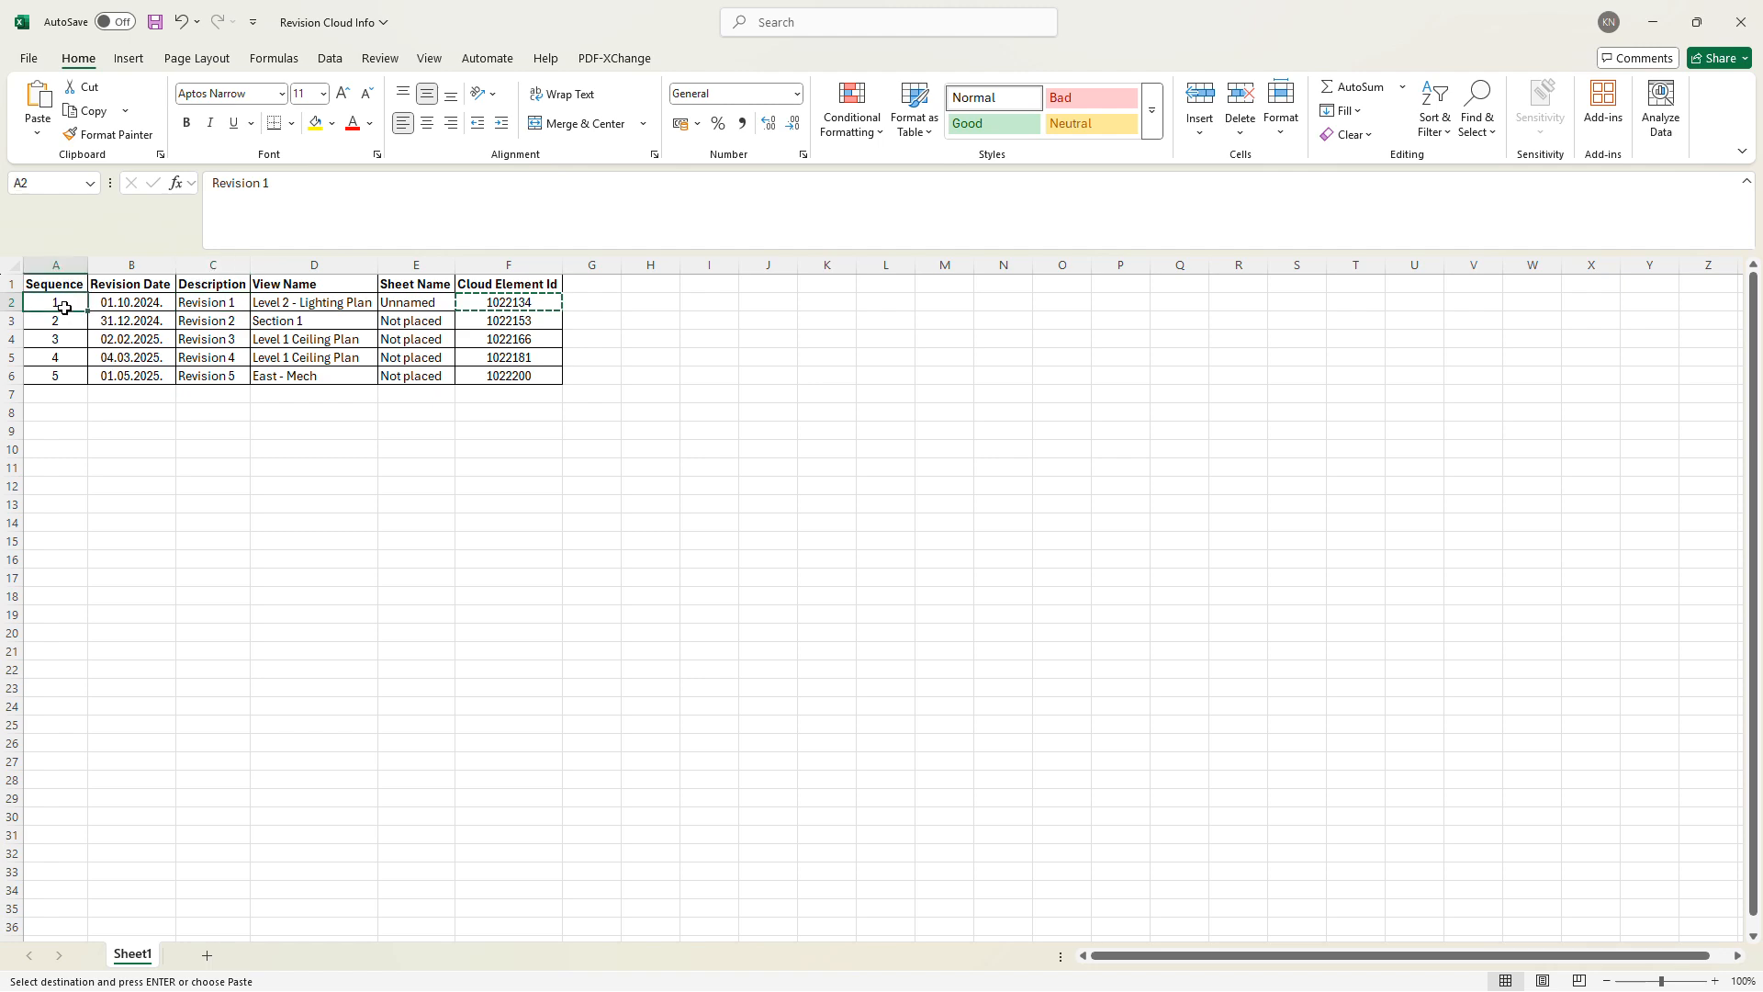
click(1660, 29)
click(999, 373)
click(1152, 462)
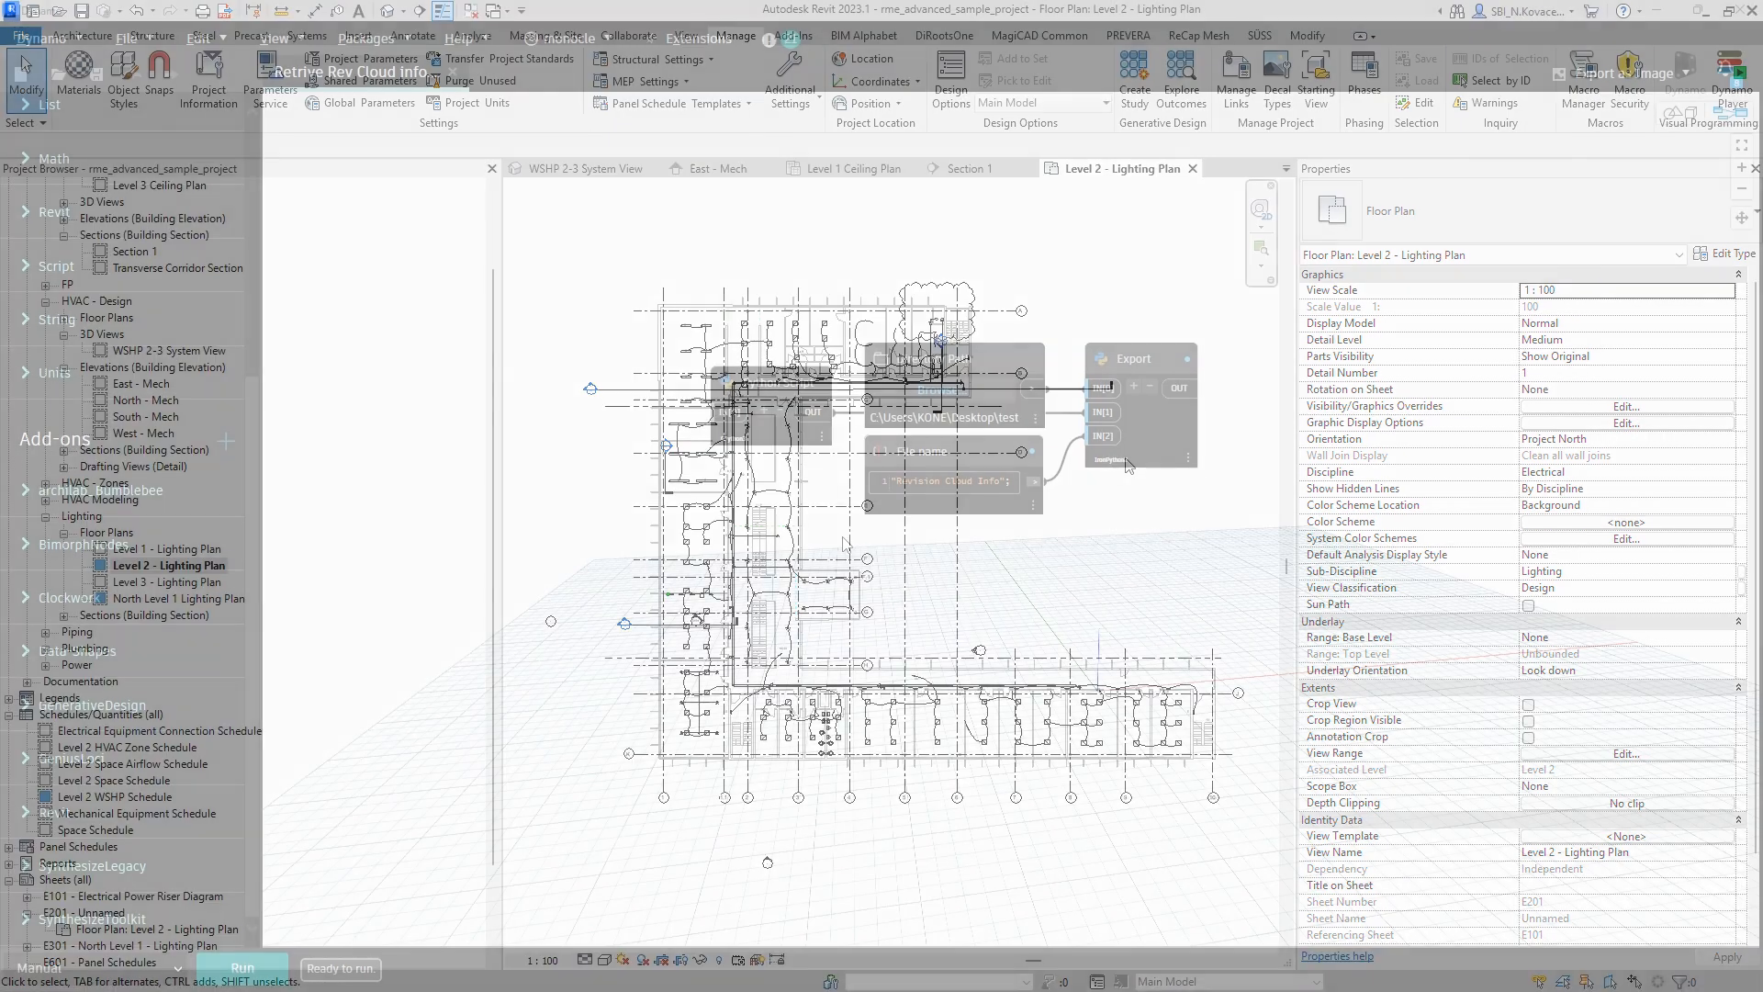
Step: Place the Clock stopwatch beside the Dynamo graph, time a run of the Revision Cloud Info export, and stop the timer on completion
drag(1280, 429, 1516, 455)
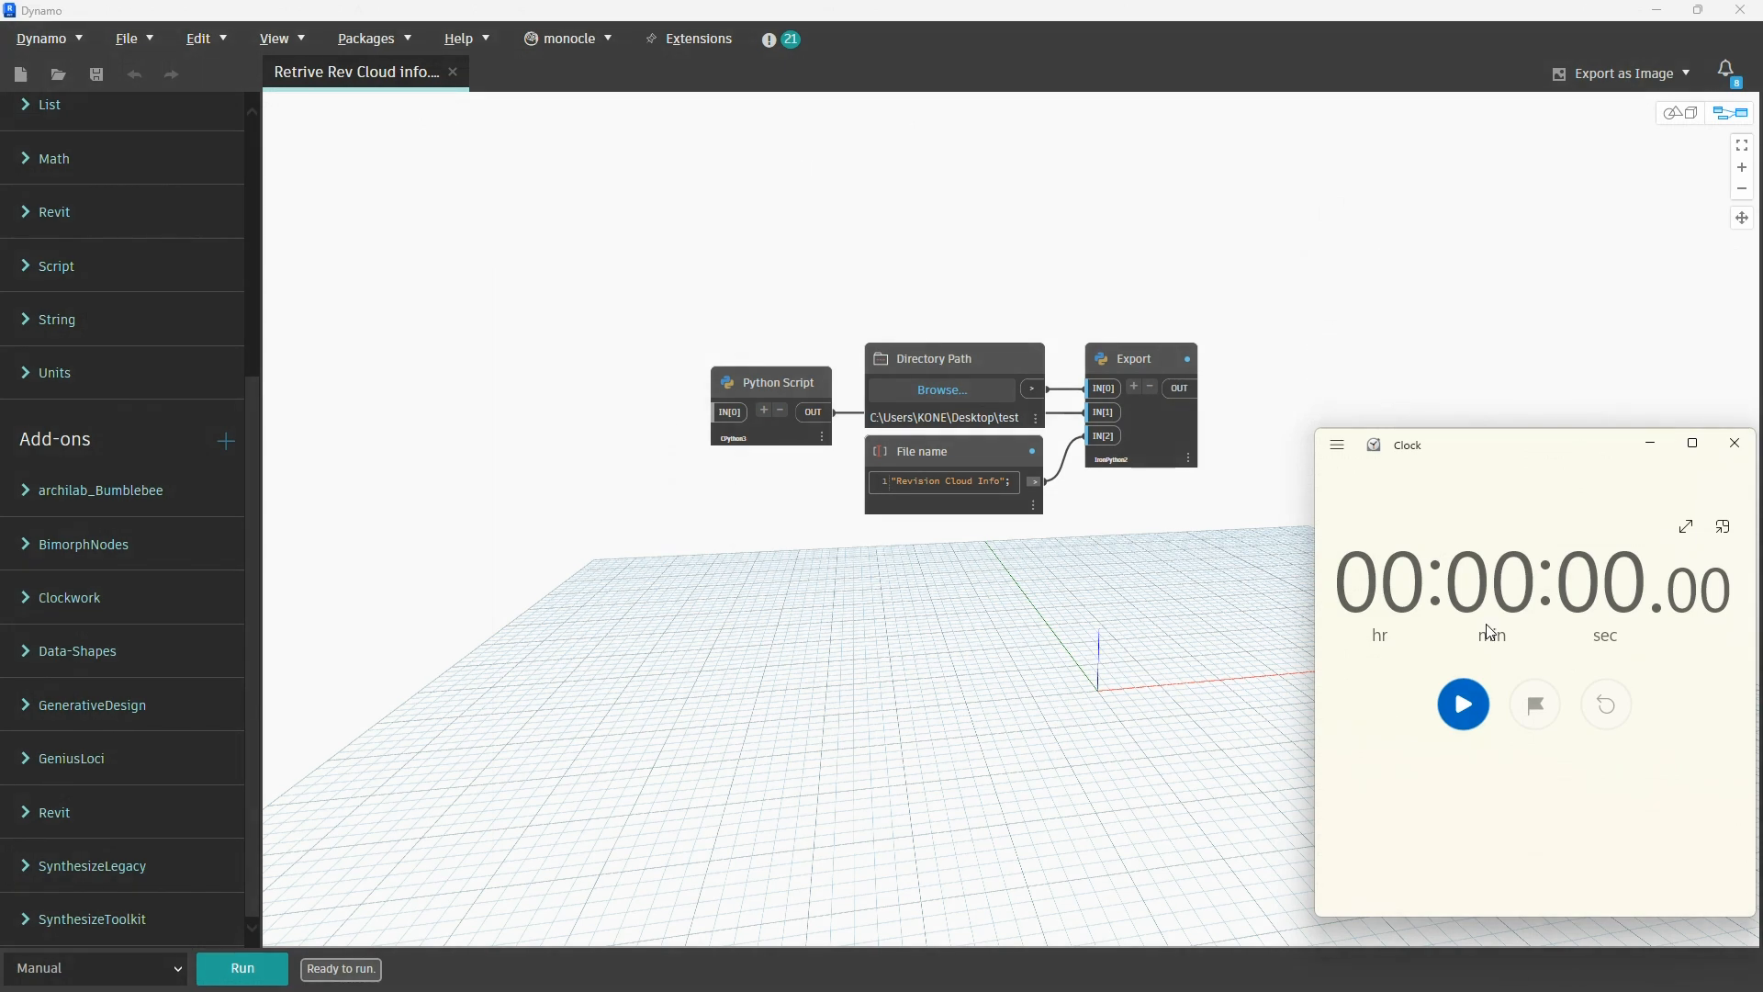
click(1471, 708)
click(243, 969)
key(alt+Tab)
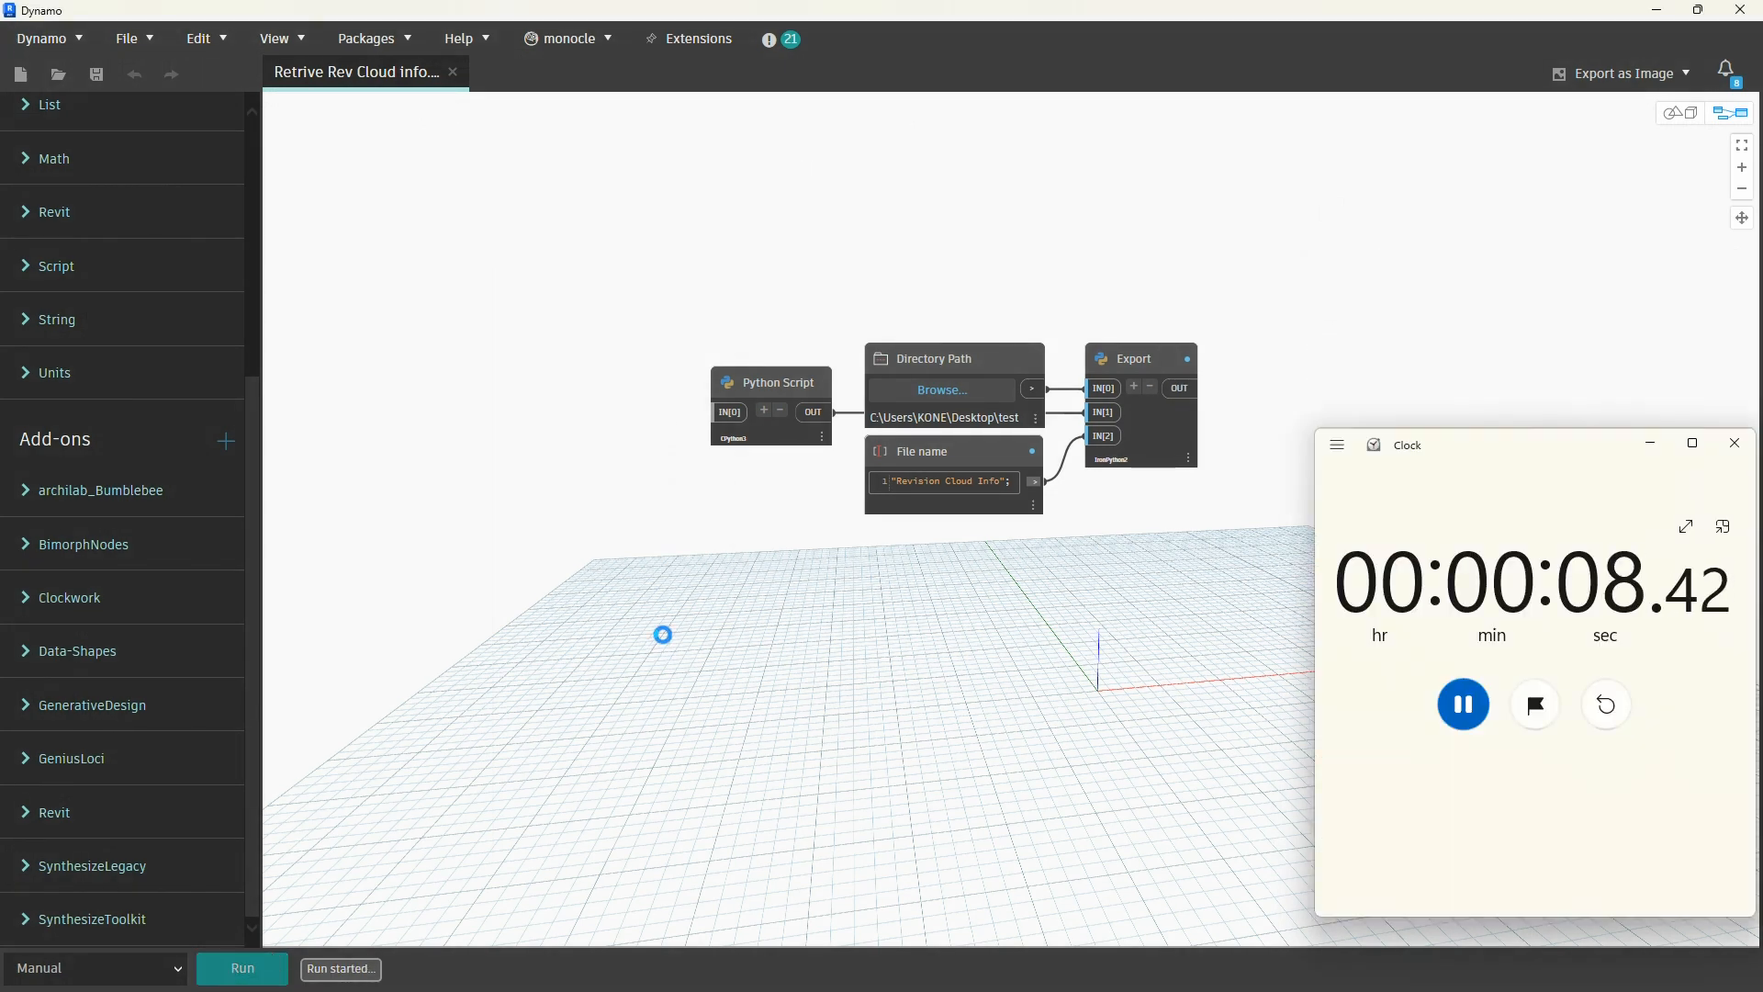
click(1464, 705)
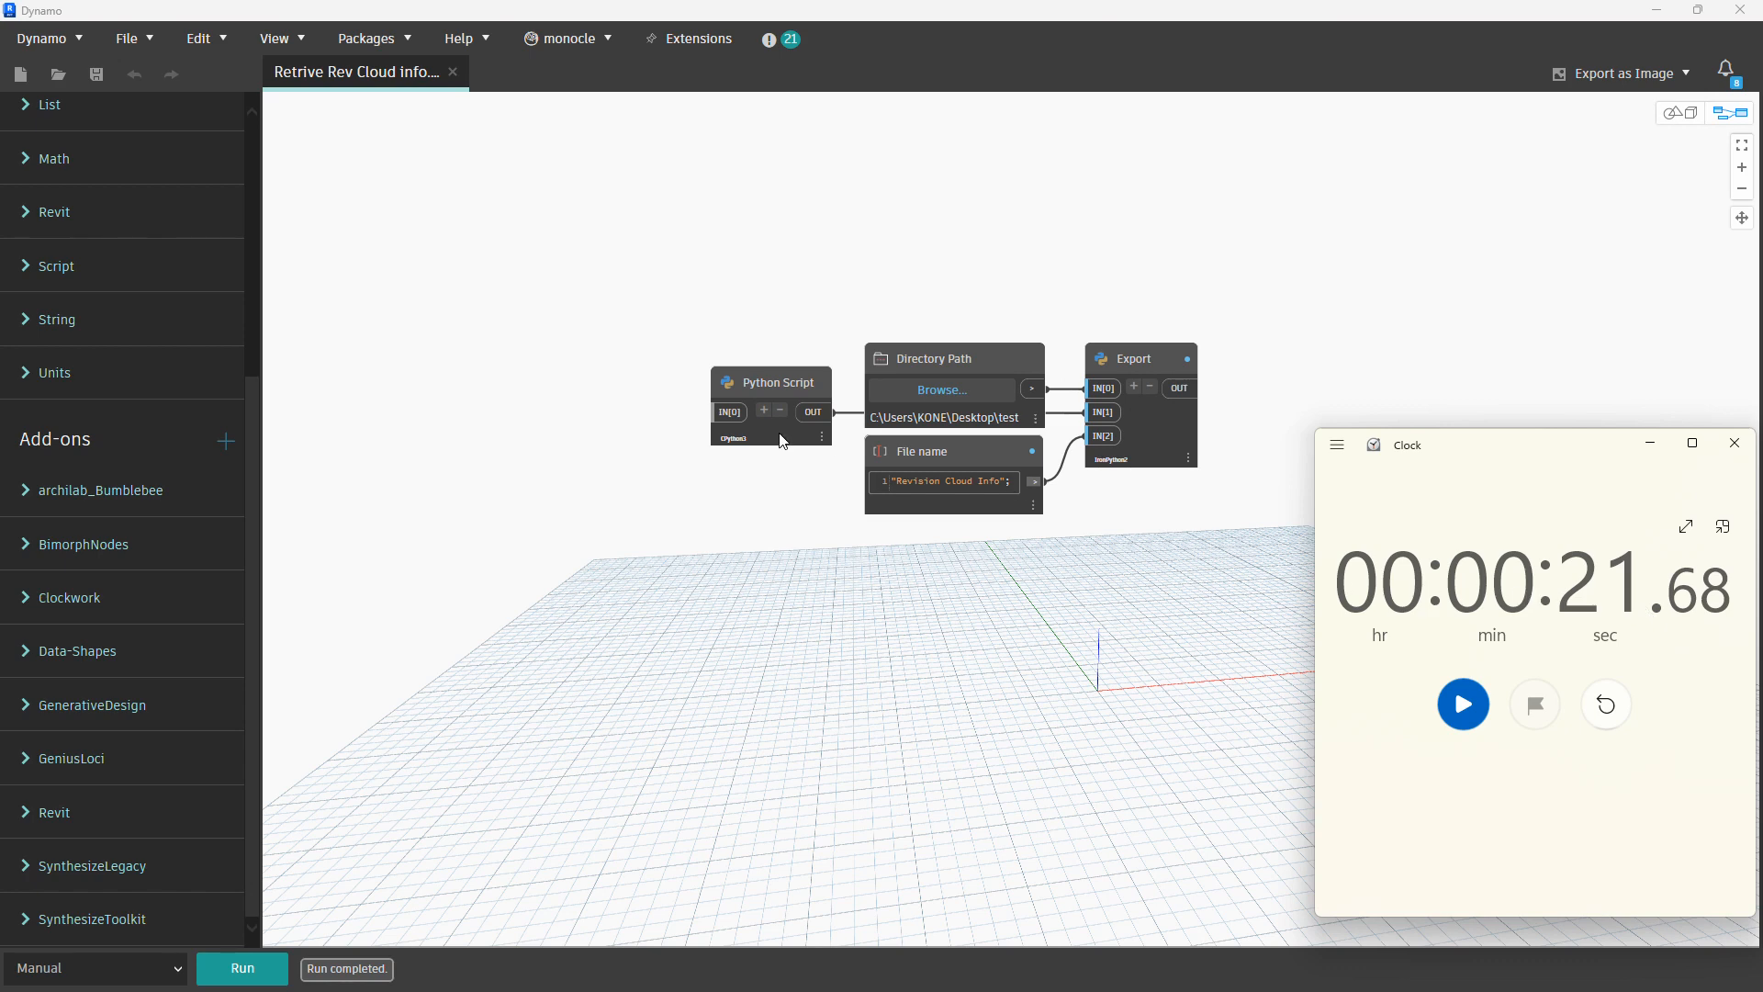
Step: Examine the Python Script node's output list and the last rows of the exported Revision Cloud Info workbook, and close the workbook
scroll(812, 419, up, 3)
scroll(817, 445, up, 2)
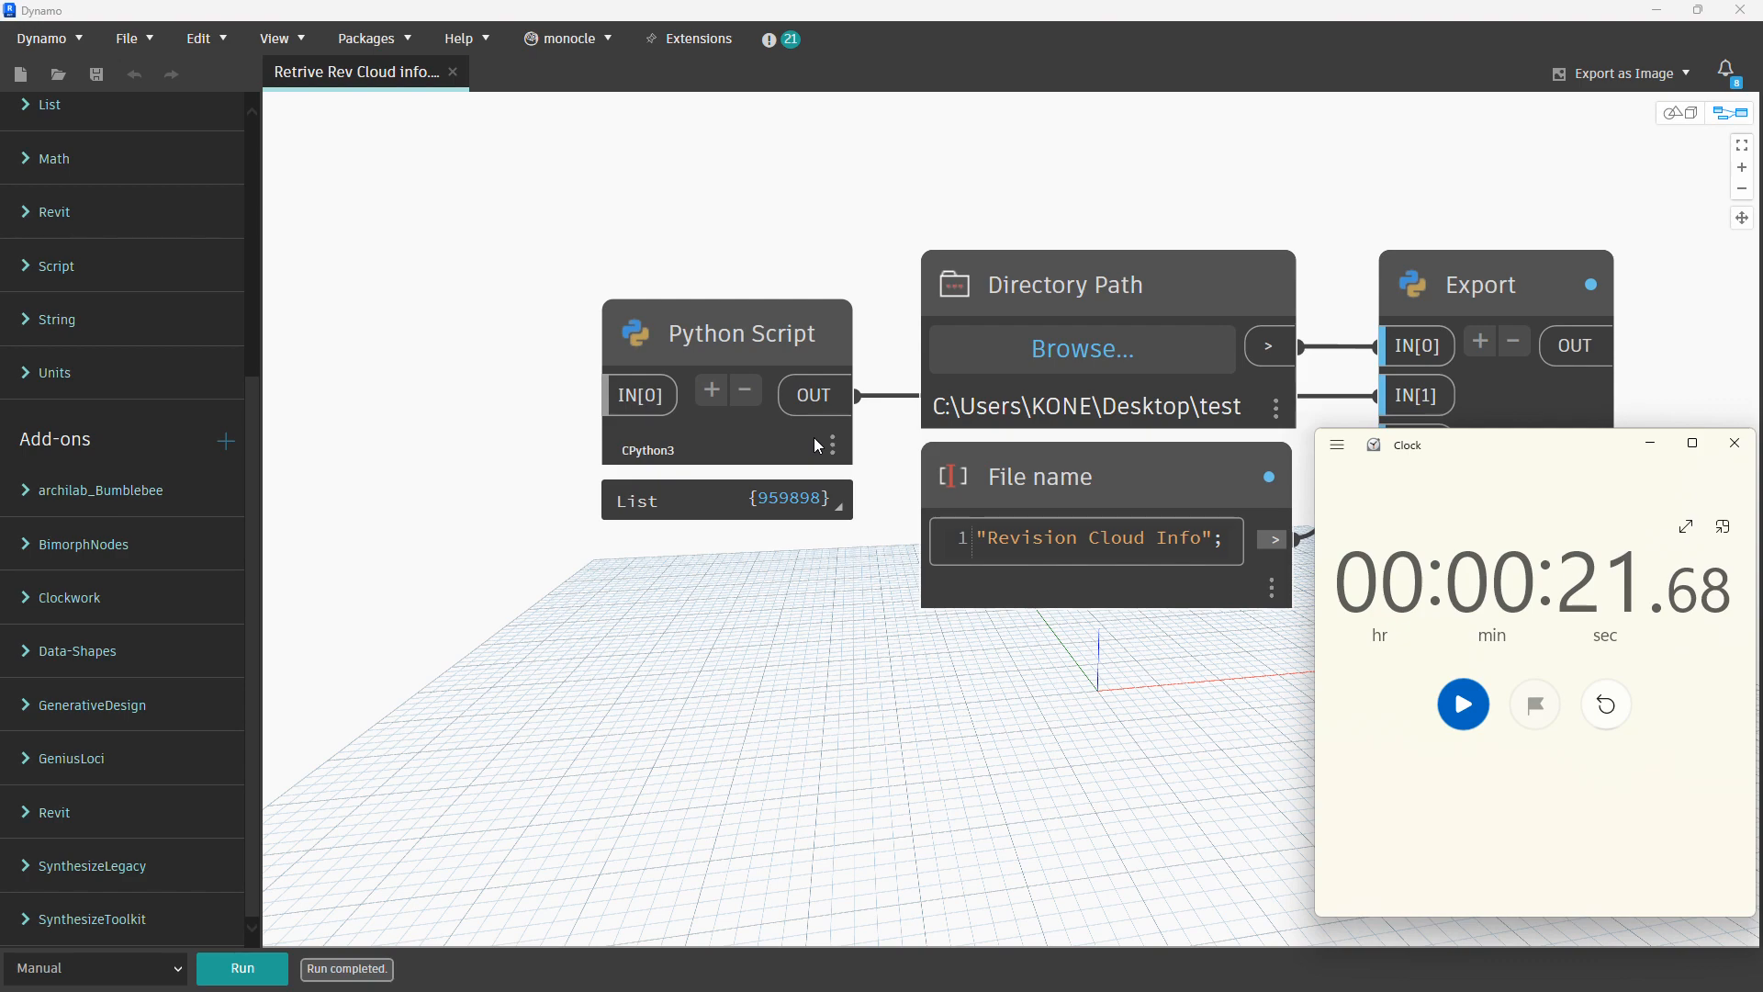
click(833, 499)
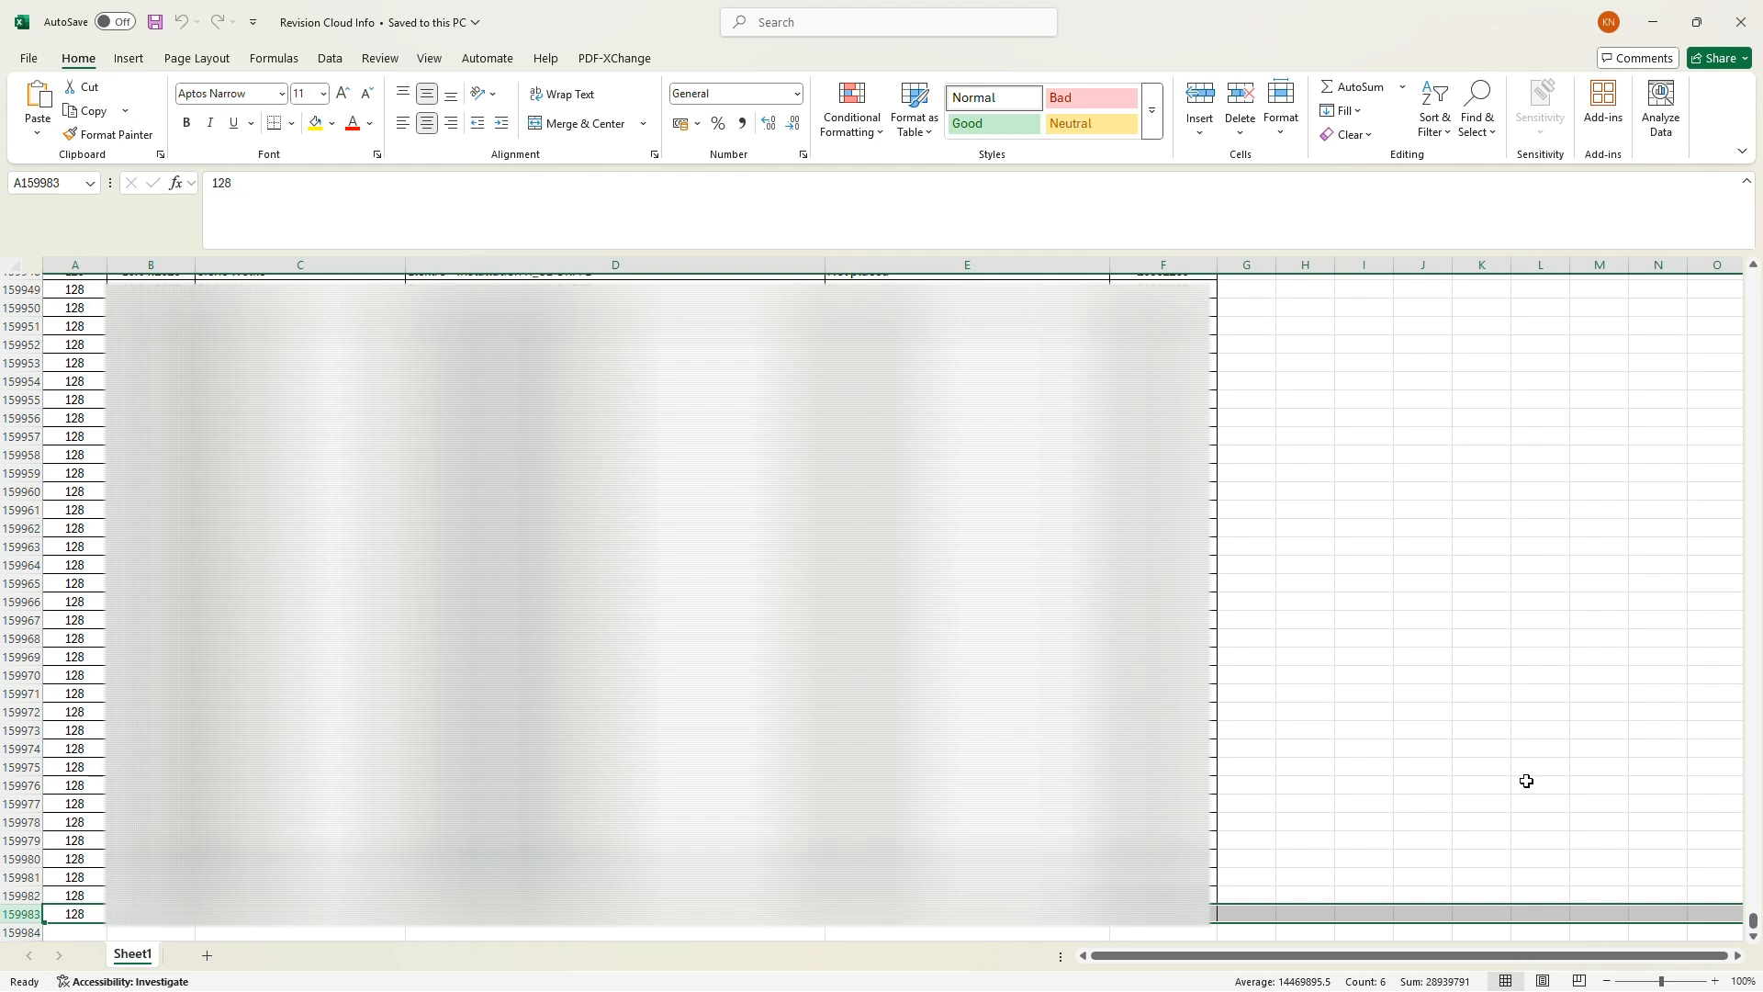
click(1517, 586)
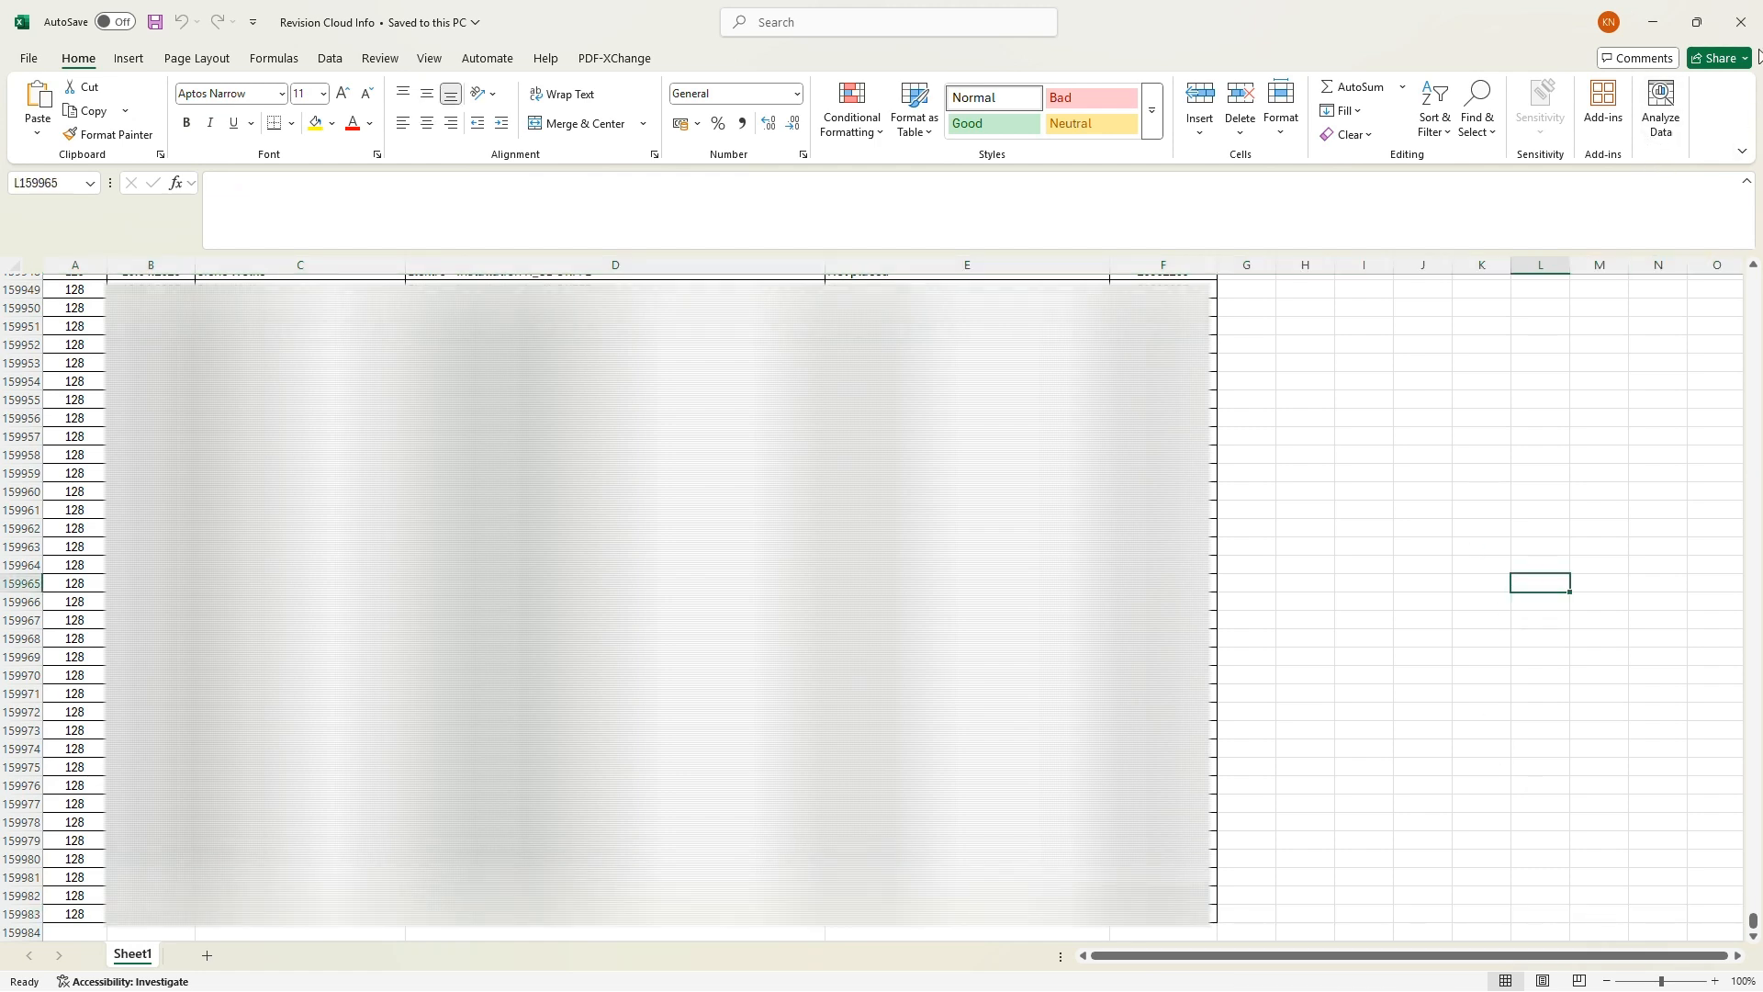
click(1743, 25)
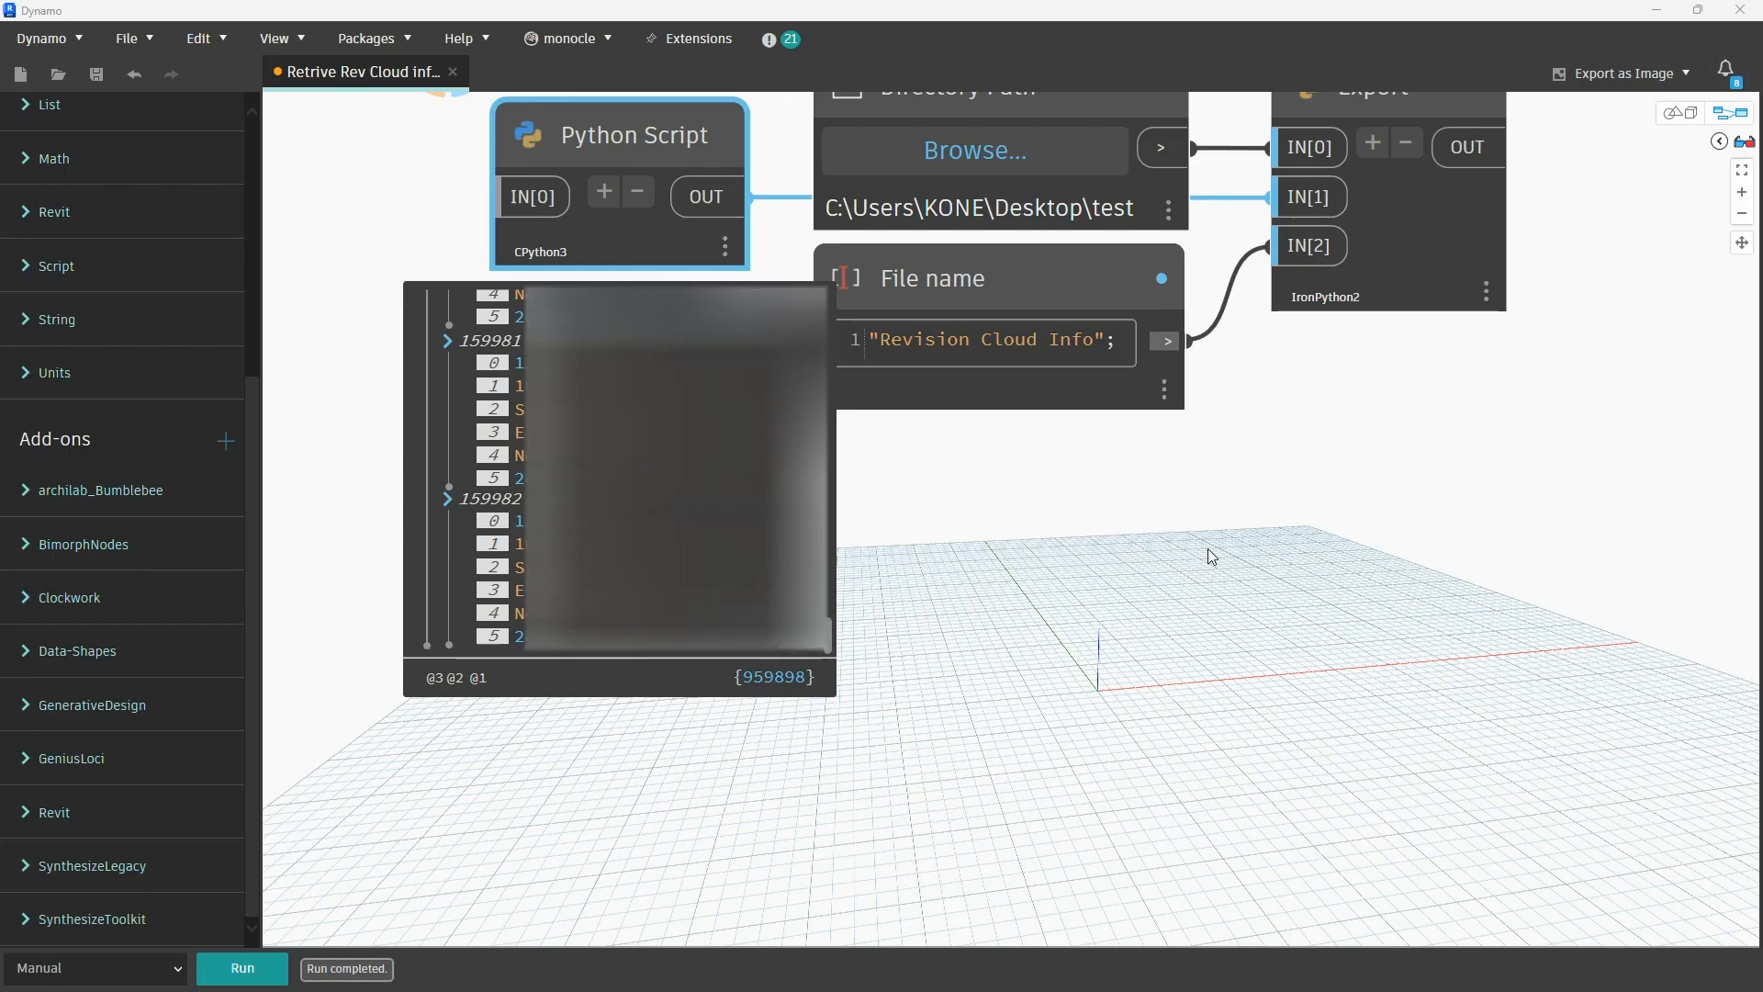